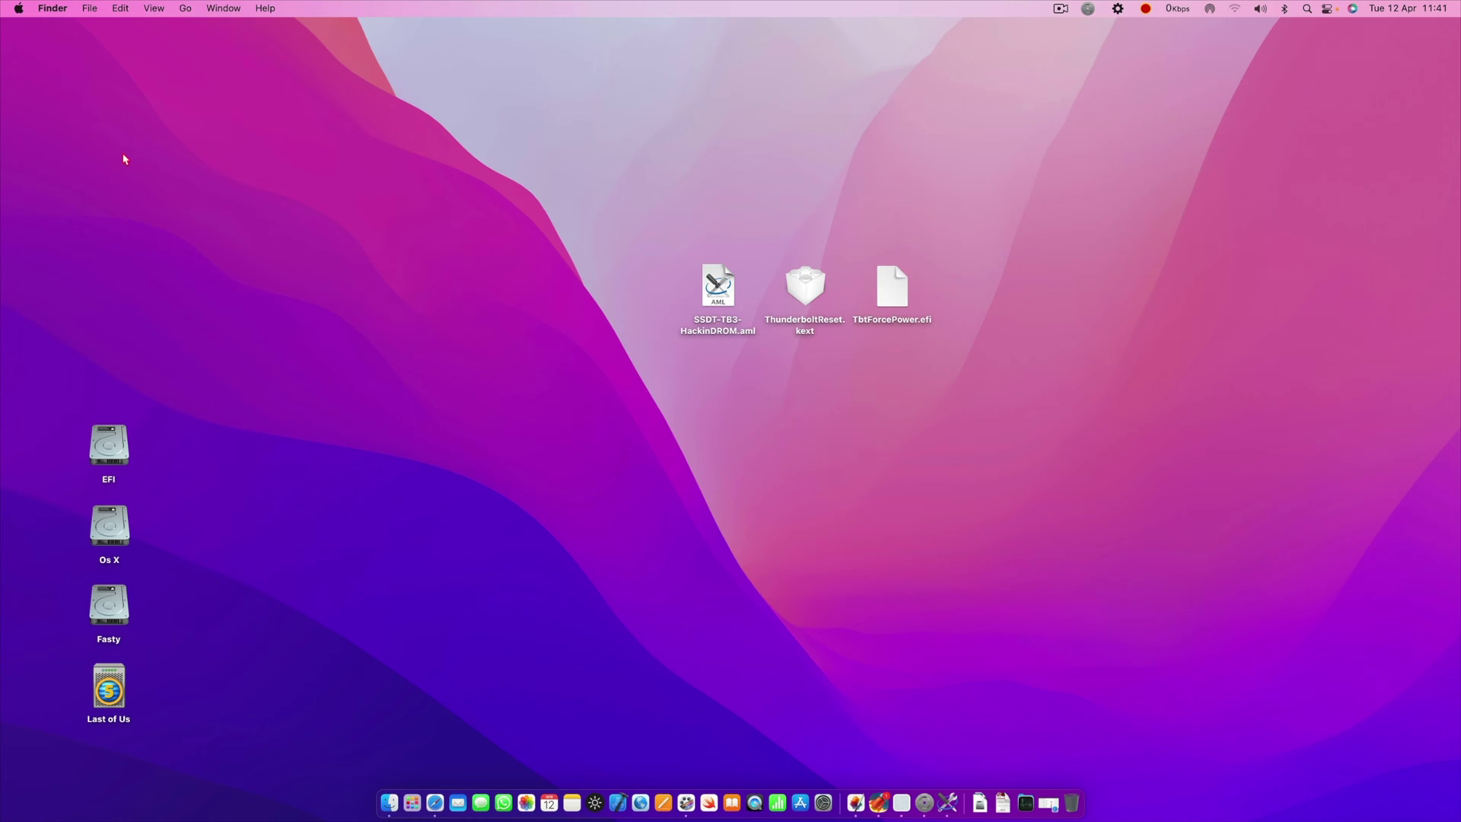
Step: Open About This Mac to show the macOS Monterey 12.2 overview, moved off the desktop files
{"action": "left_click", "coordinate": [18, 8]}
{"action": "left_click", "coordinate": [45, 29]}
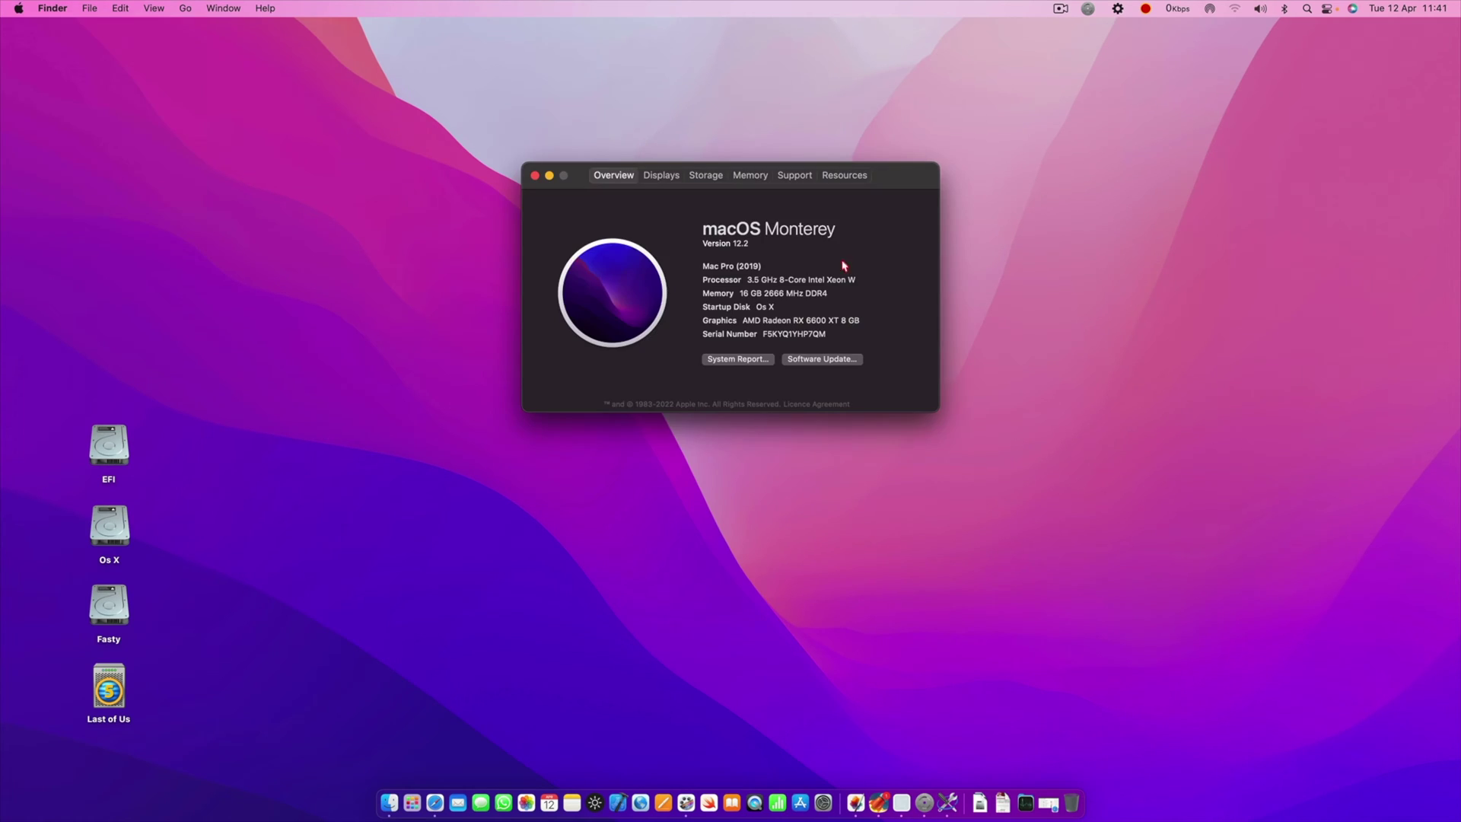
{"action": "left_click_drag", "start_coordinate": [862, 196], "coordinate": [884, 378]}
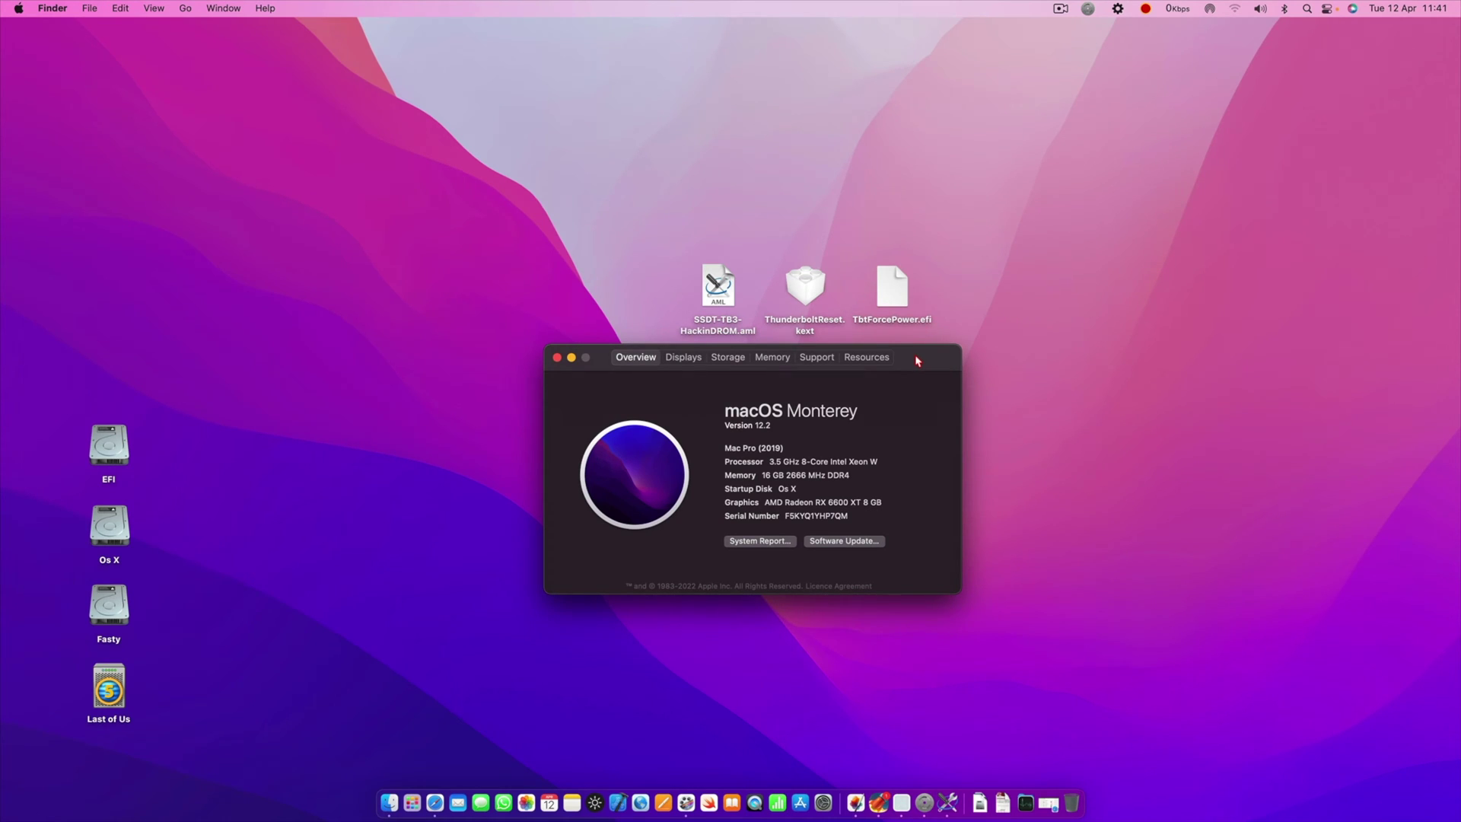
Step: Gather the three Thunderbolt files near the top of the desktop and move the overview to the right
{"action": "left_click_drag", "start_coordinate": [924, 339], "coordinate": [689, 263]}
{"action": "left_click_drag", "start_coordinate": [717, 288], "coordinate": [666, 90]}
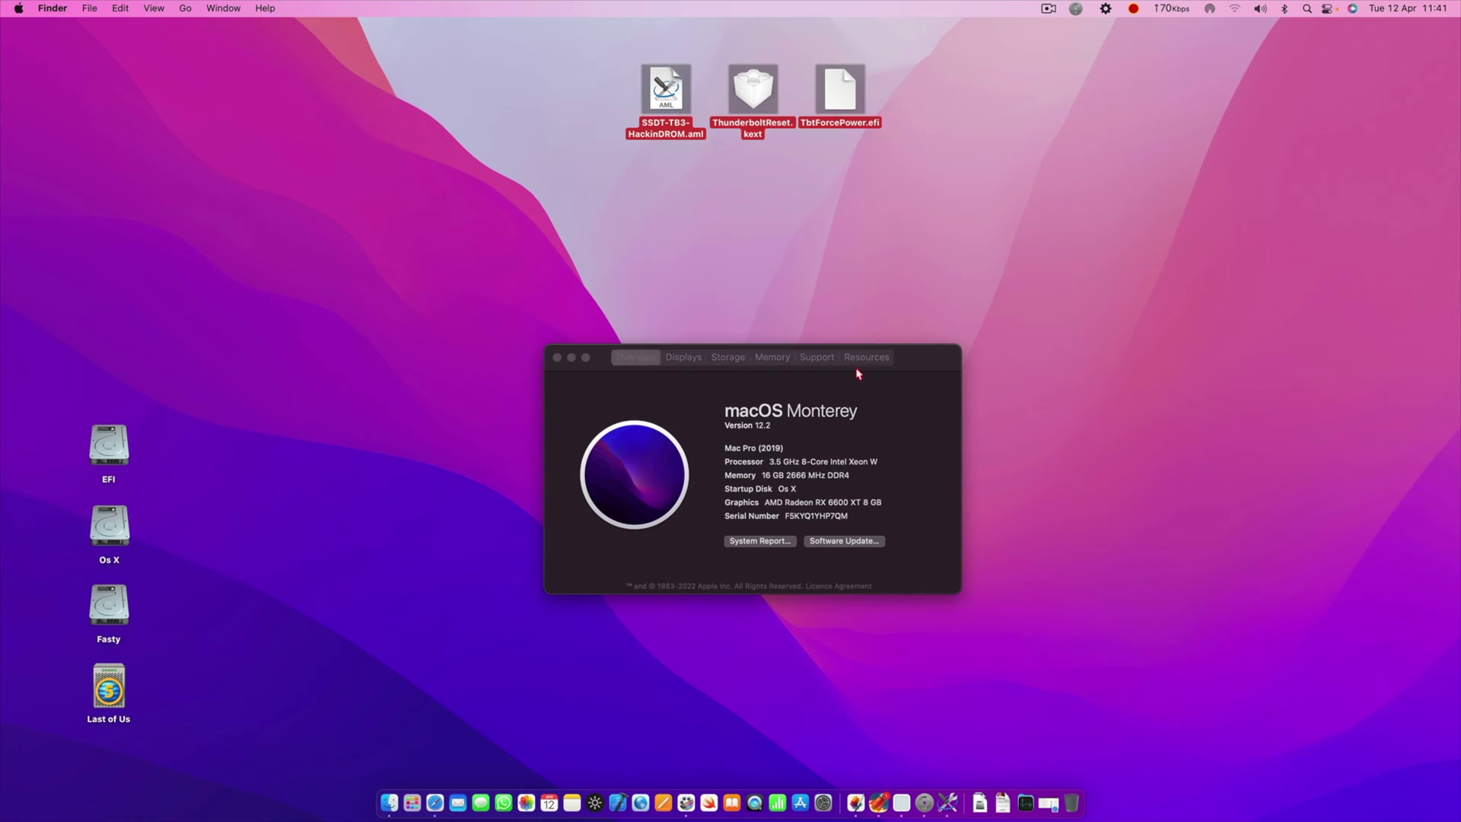
{"action": "left_click_drag", "start_coordinate": [909, 355], "coordinate": [925, 261]}
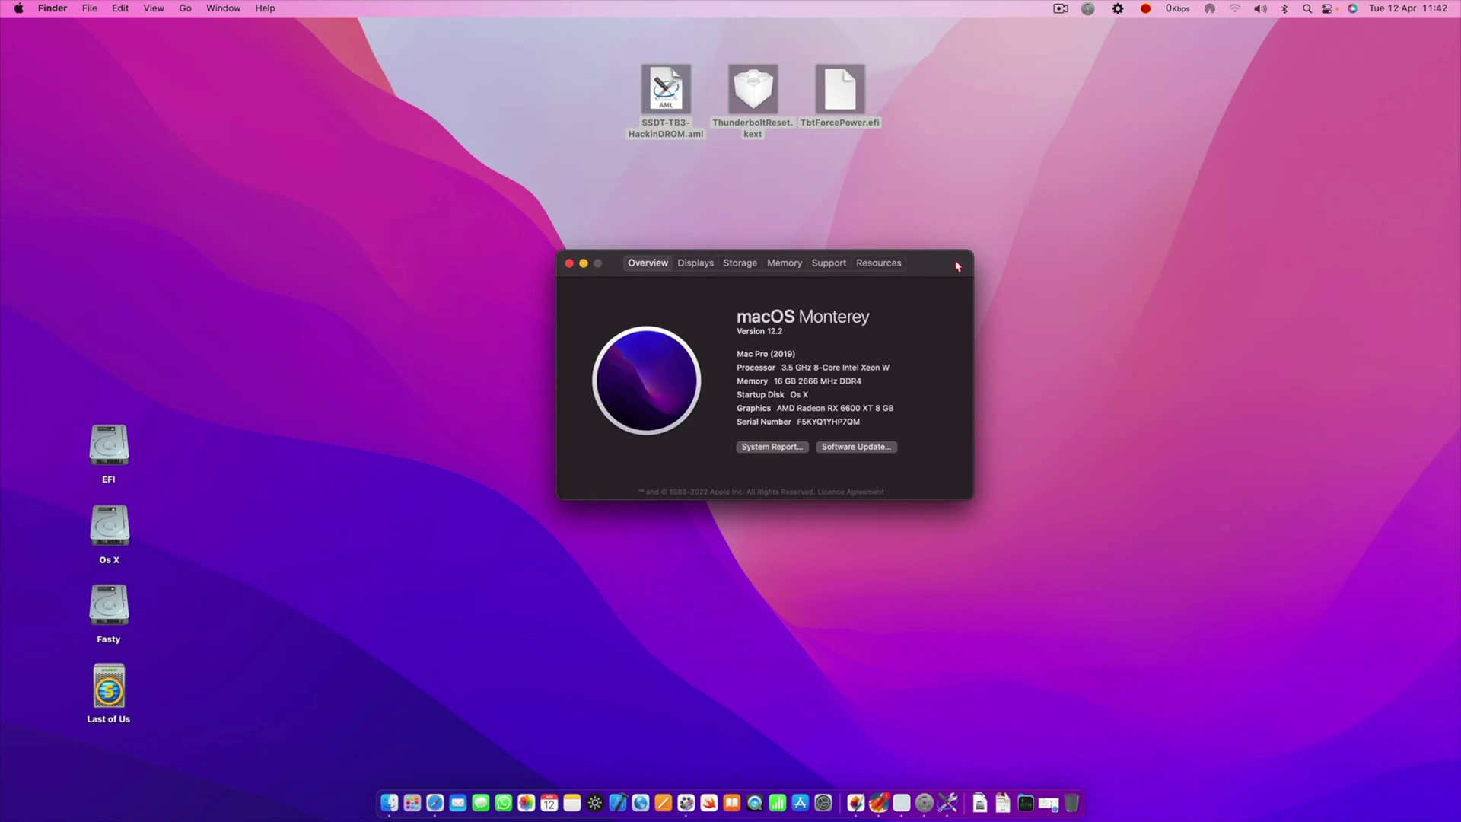
{"action": "left_click_drag", "start_coordinate": [957, 266], "coordinate": [1331, 194]}
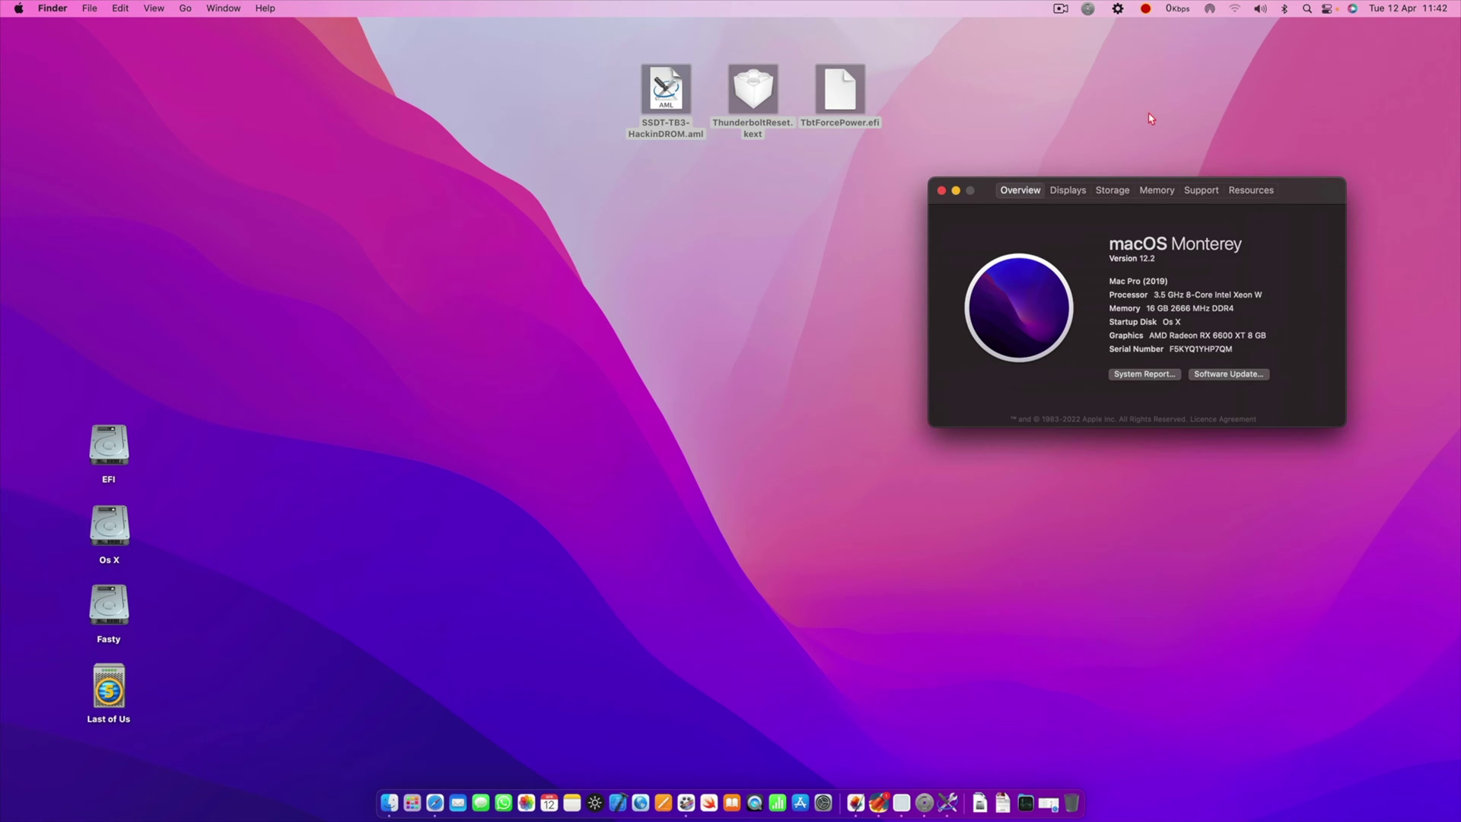
Step: Open the full System Report, shrink it, and select the Mac Pro (2019) model text in the overview
{"action": "left_click", "coordinate": [1144, 373]}
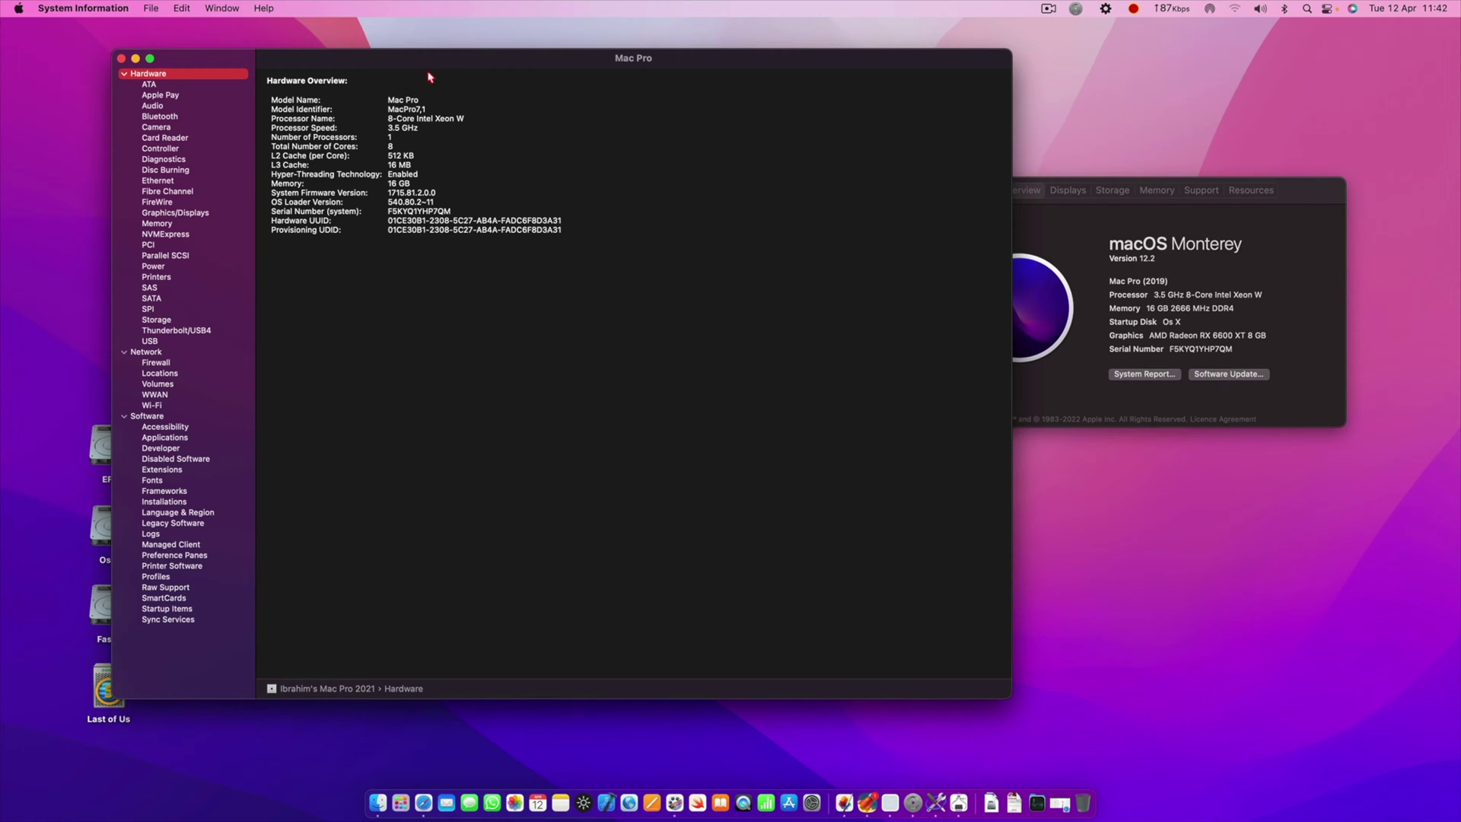
{"action": "left_click_drag", "start_coordinate": [439, 67], "coordinate": [593, 99]}
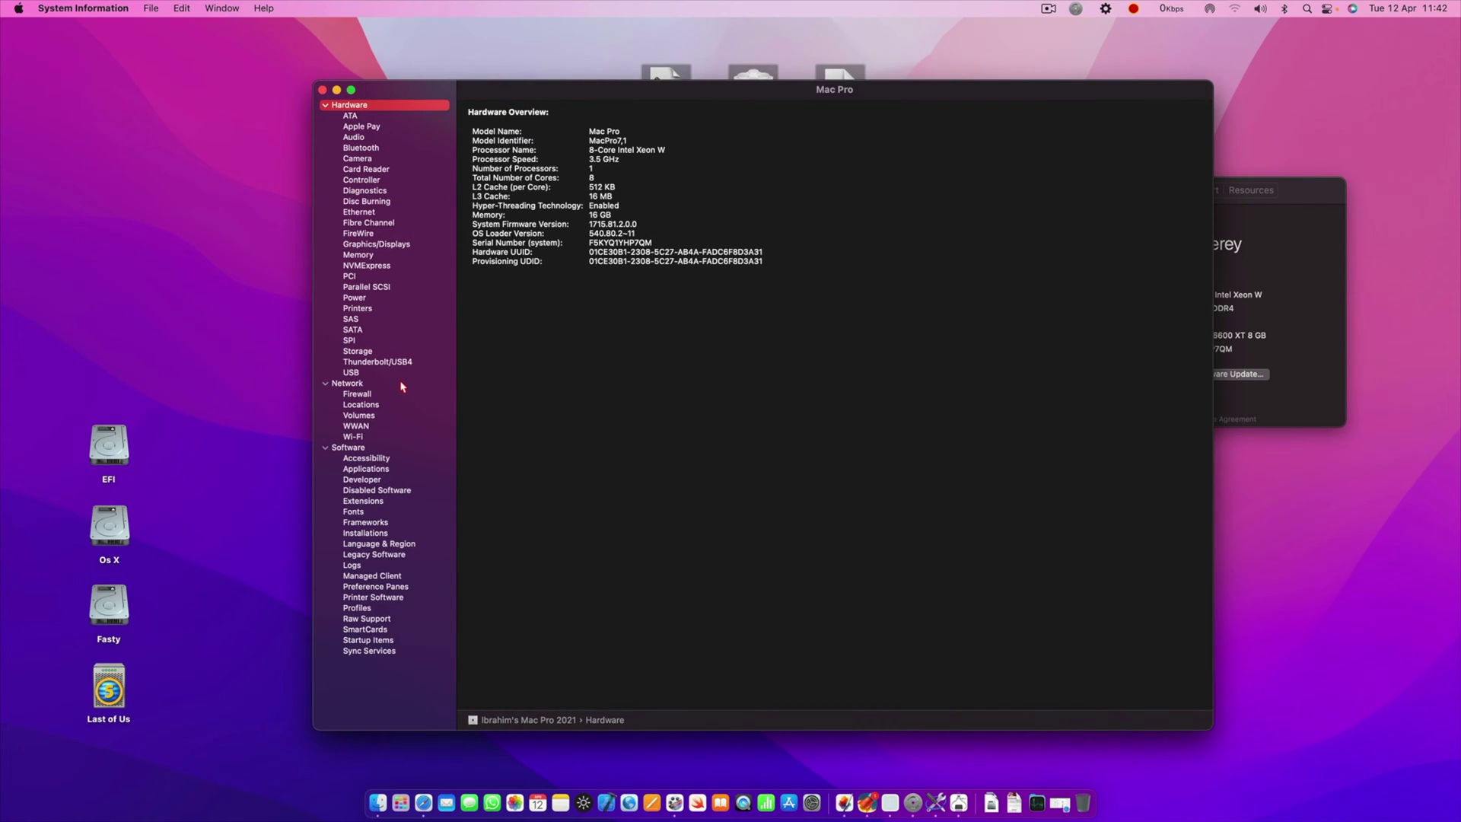
{"action": "left_click_drag", "start_coordinate": [1213, 80], "coordinate": [1259, 236]}
{"action": "left_click", "coordinate": [1289, 262]}
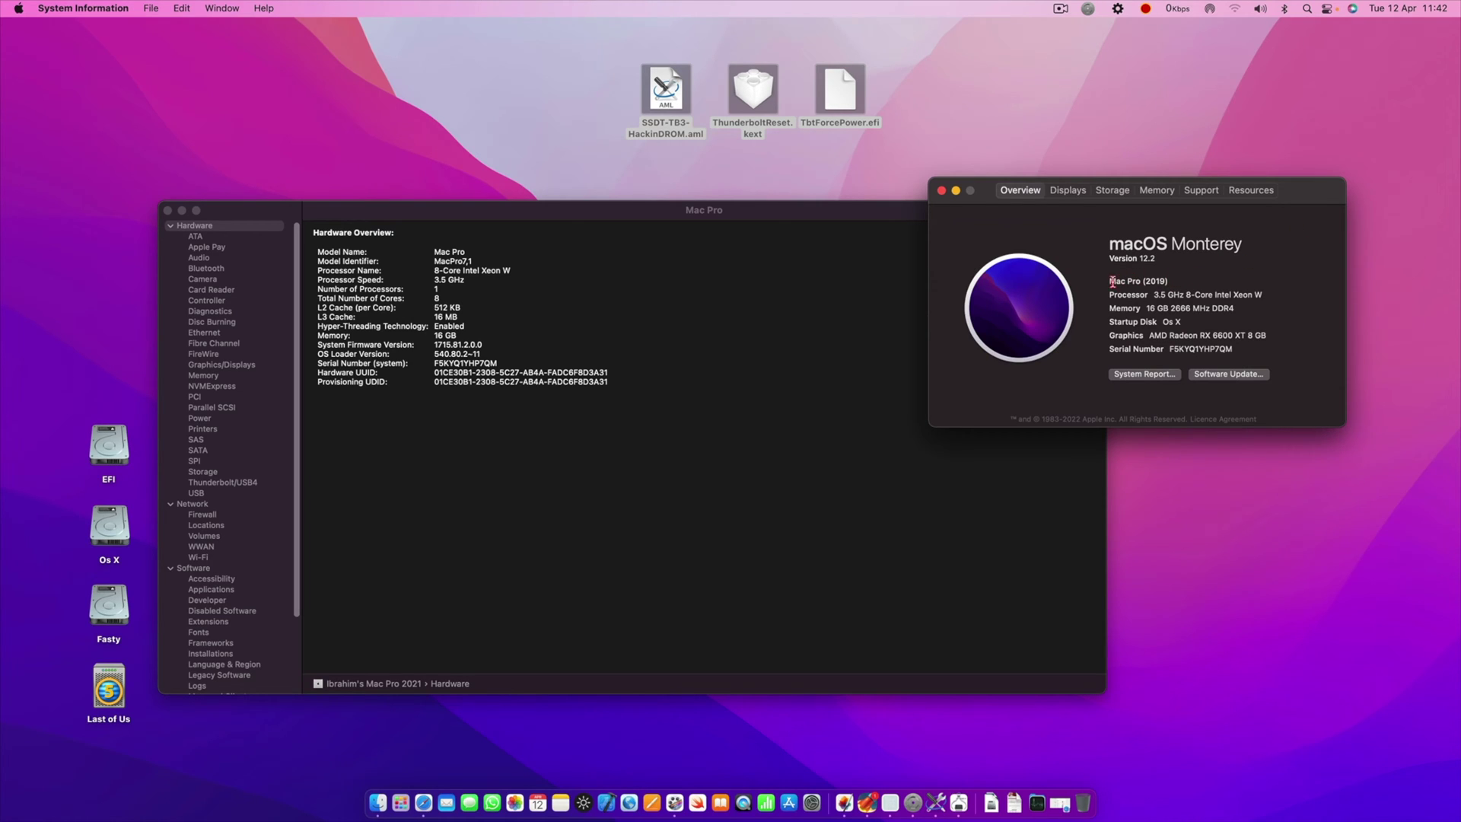
{"action": "left_click_drag", "start_coordinate": [1110, 280], "coordinate": [1204, 289]}
Step: Show the USB device tree enlarged so all USB 3.1 buses and hubs are listed
{"action": "left_click", "coordinate": [233, 488]}
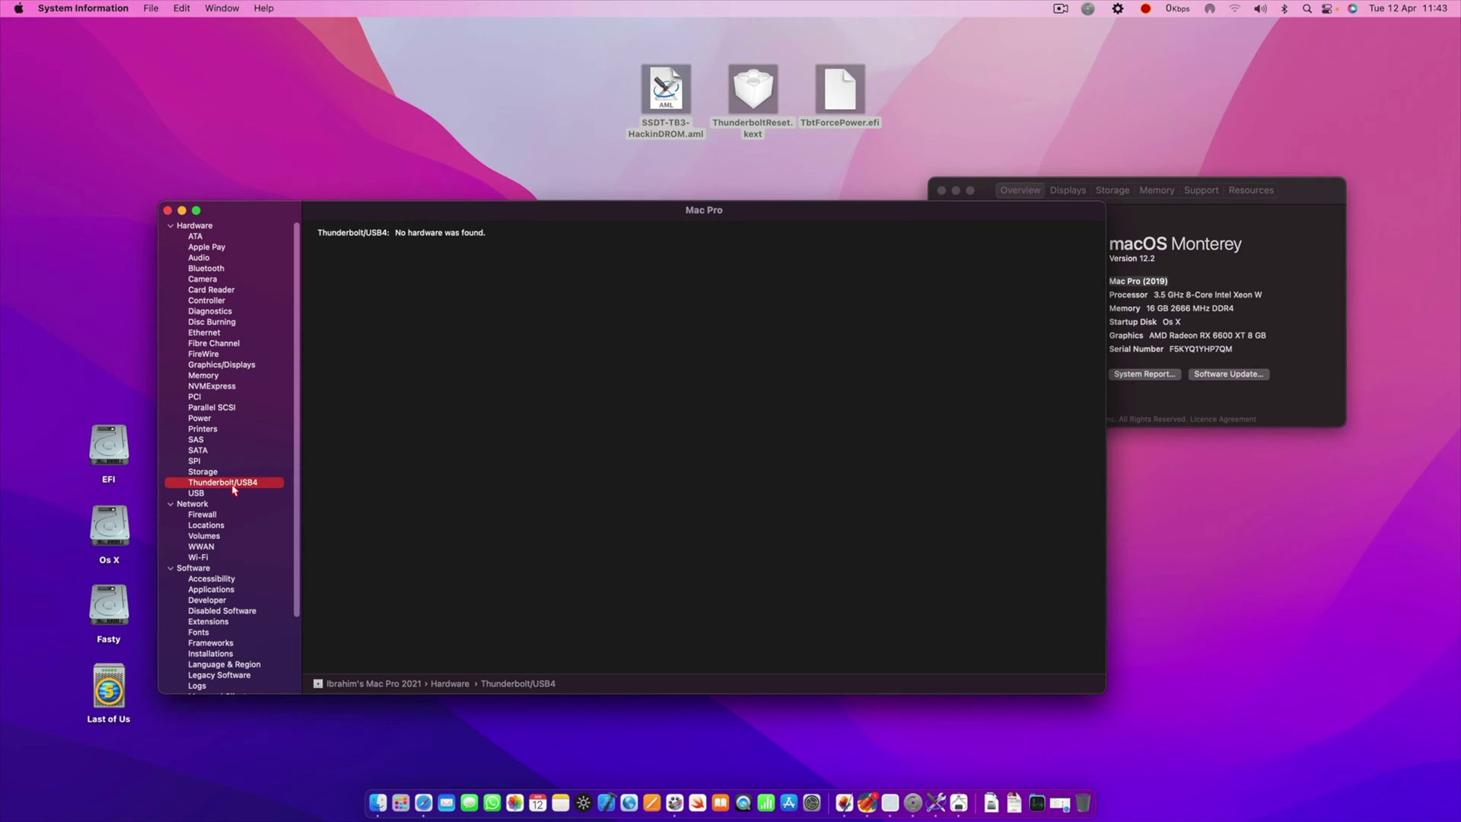
{"action": "left_click", "coordinate": [228, 493]}
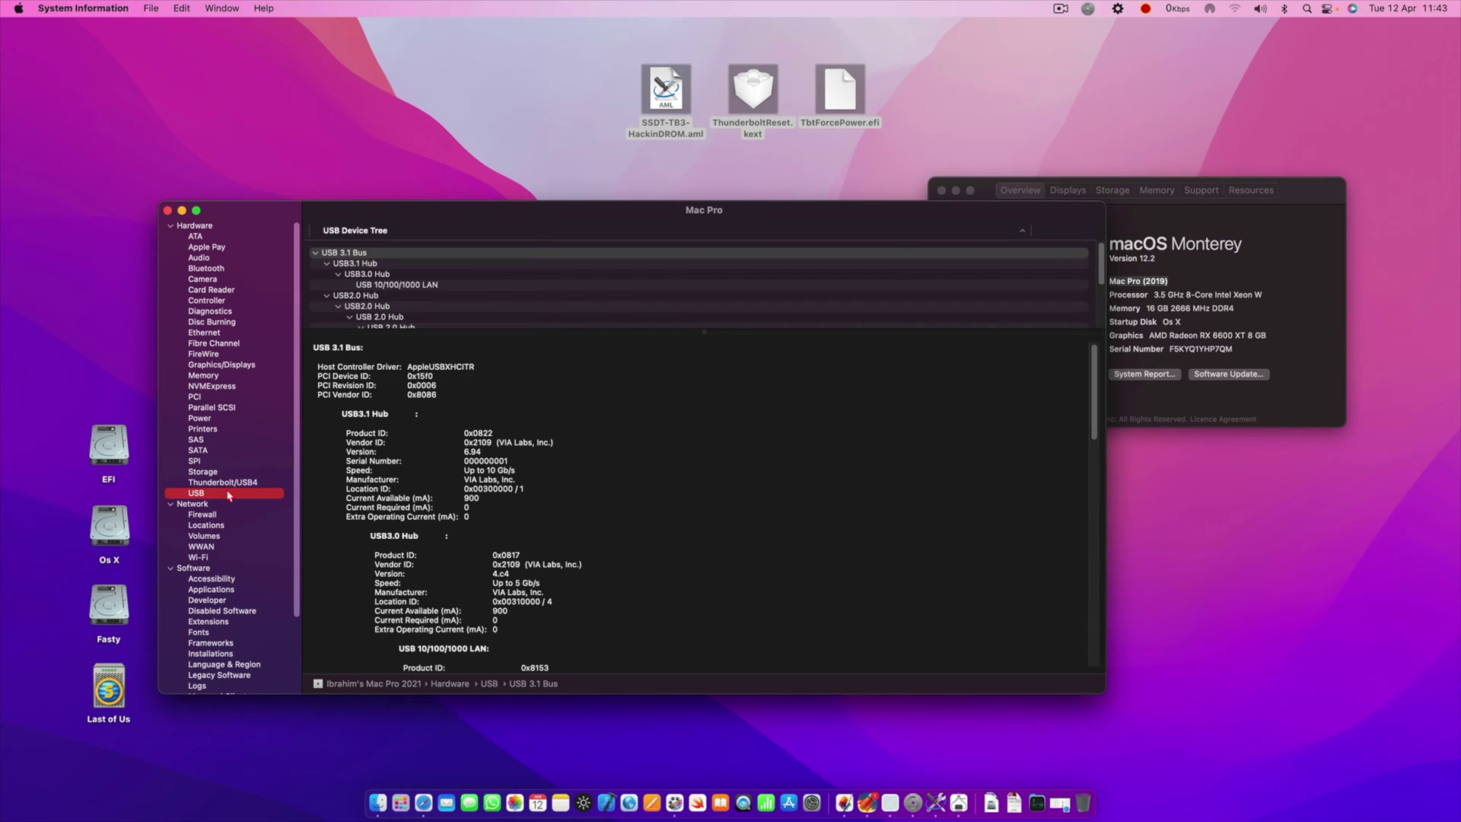
{"action": "left_click_drag", "start_coordinate": [722, 333], "coordinate": [743, 478]}
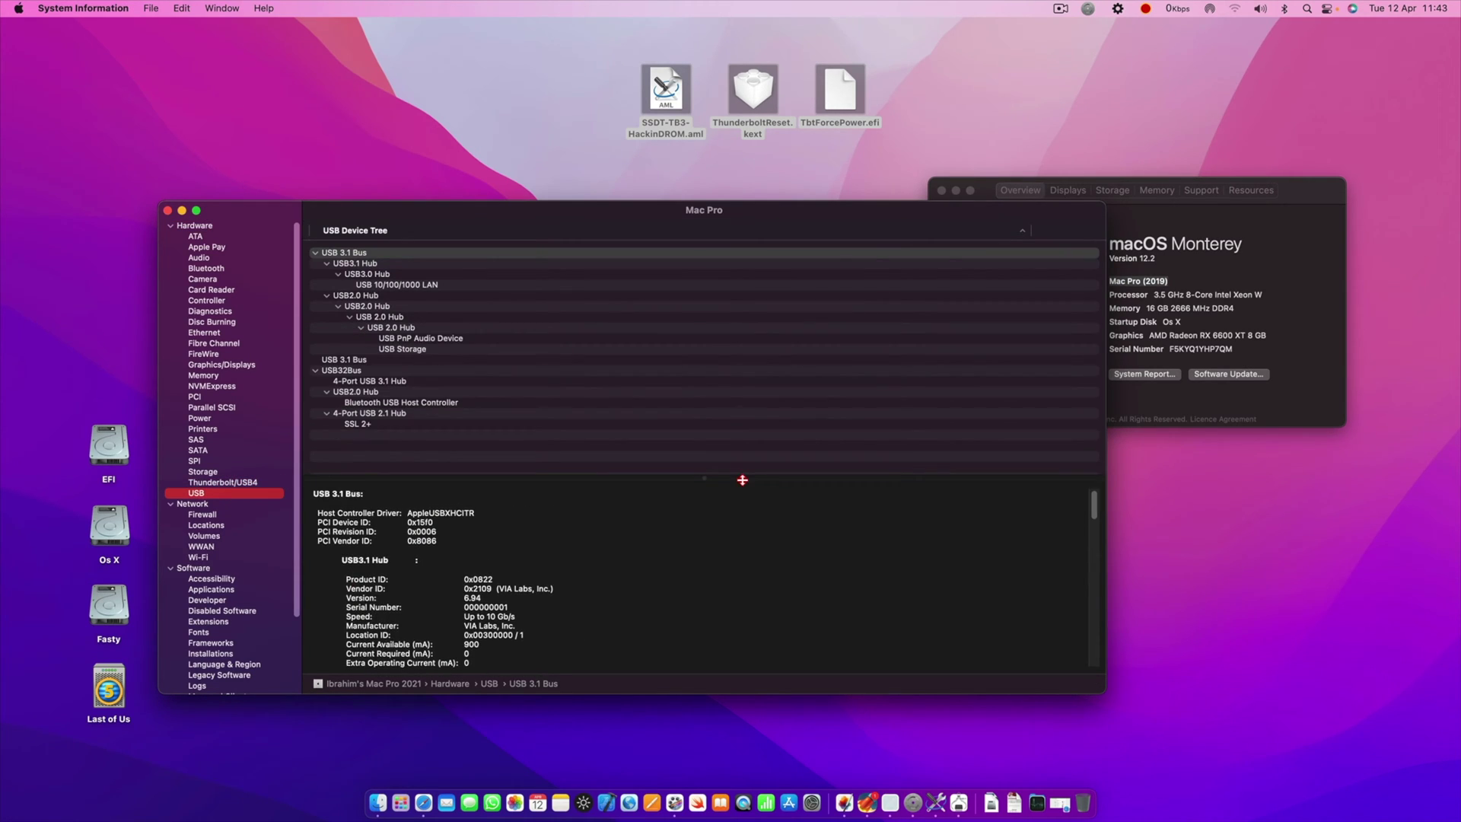
{"action": "left_click_drag", "start_coordinate": [894, 225], "coordinate": [990, 204]}
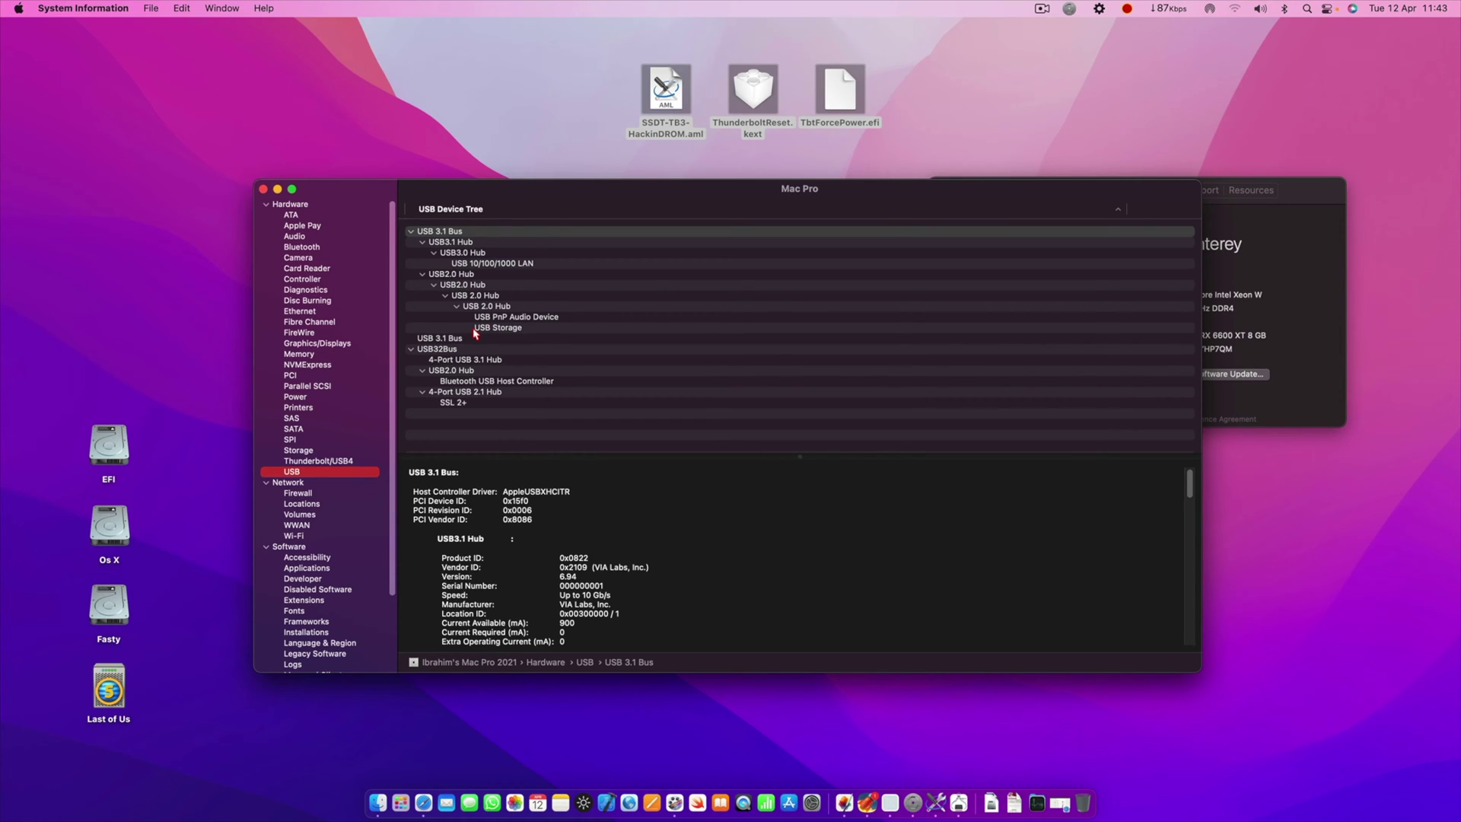
{"action": "left_click", "coordinate": [953, 140]}
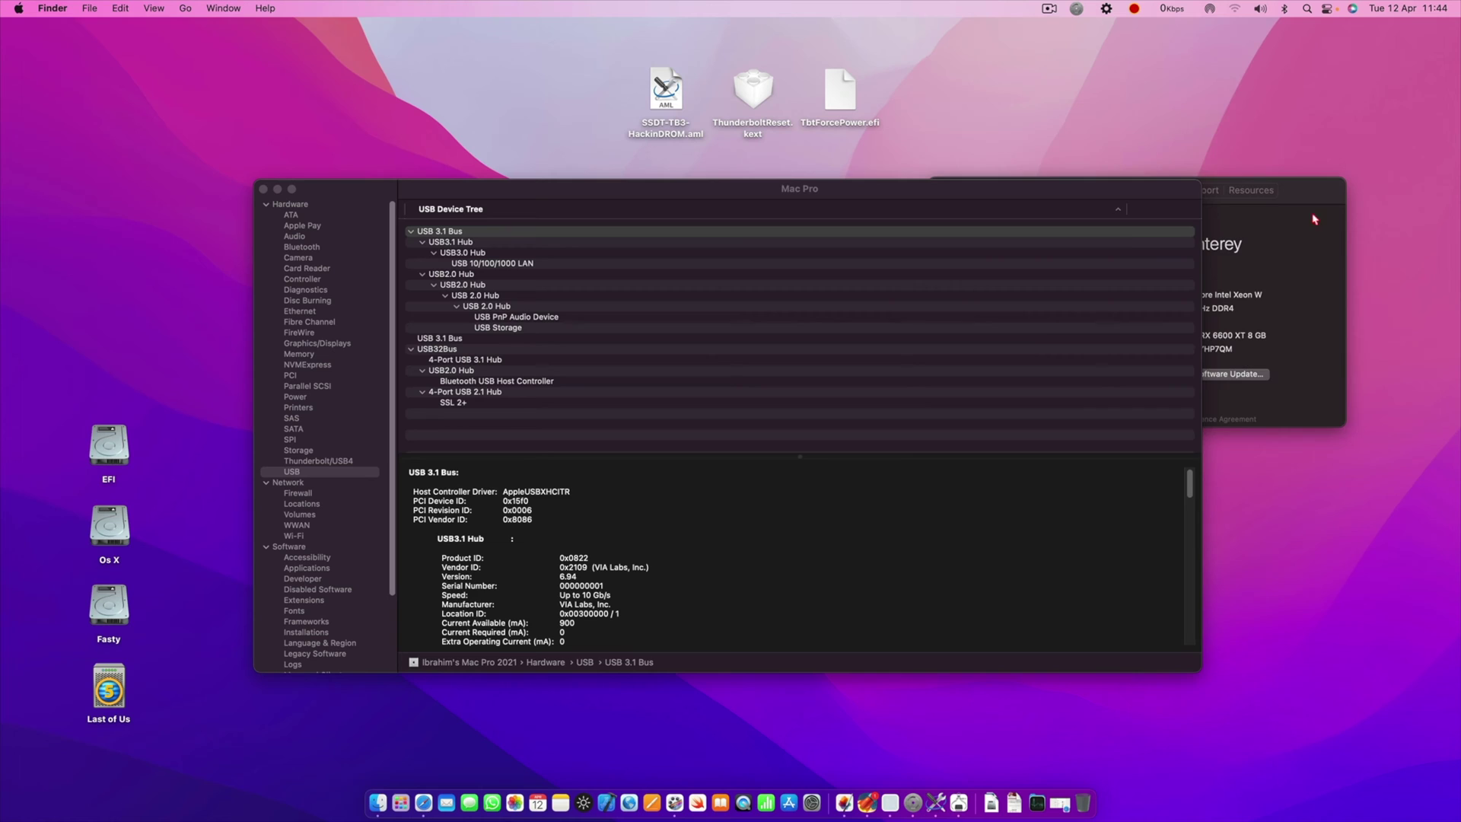
{"action": "left_click_drag", "start_coordinate": [1310, 217], "coordinate": [1312, 149]}
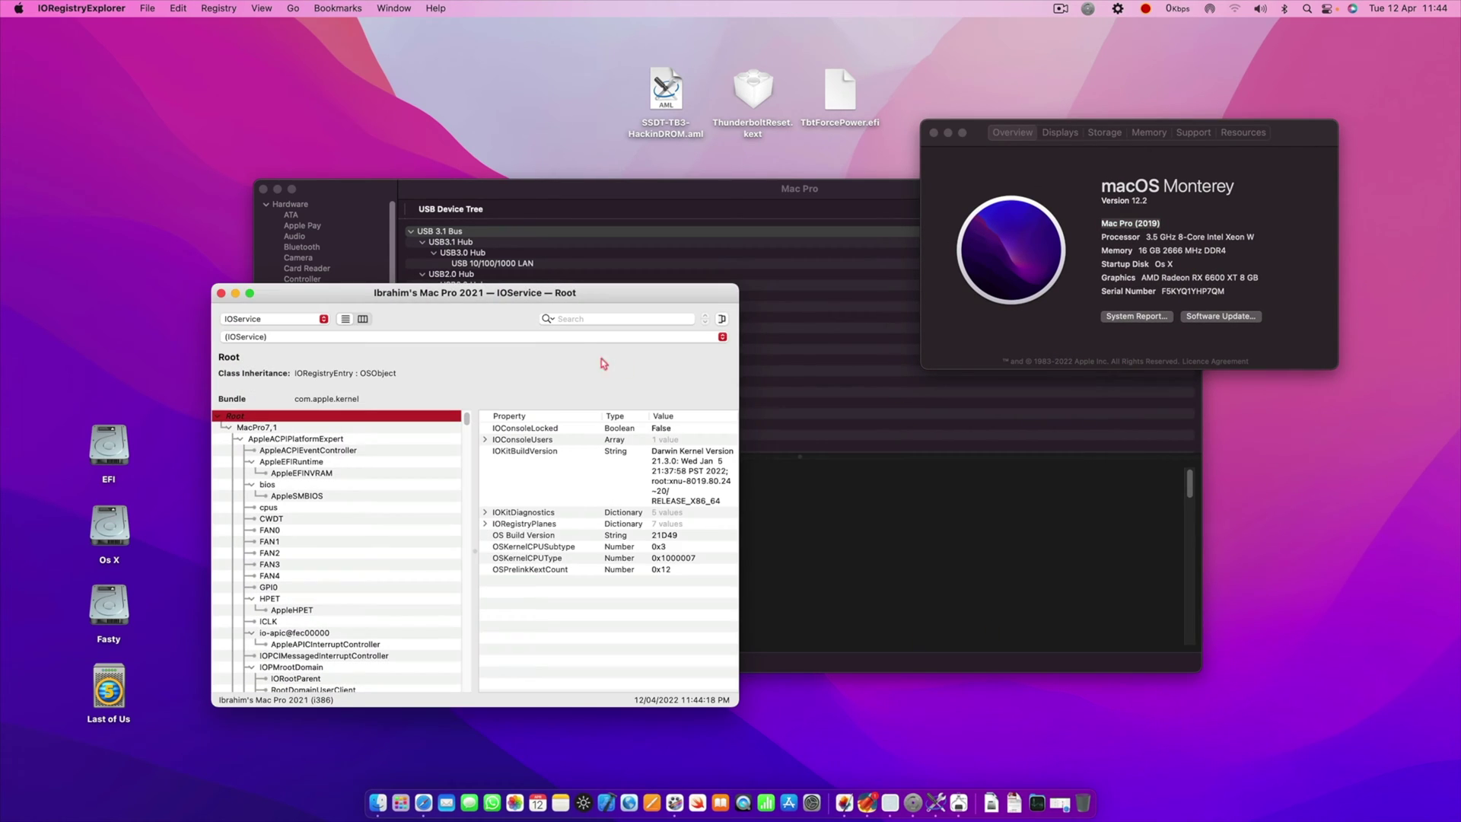
Step: Search the I/O registry for 'nhi' and inspect the NHI0@0 controller's properties in column view
{"action": "left_click", "coordinate": [582, 318]}
{"action": "type", "text": "nhi"}
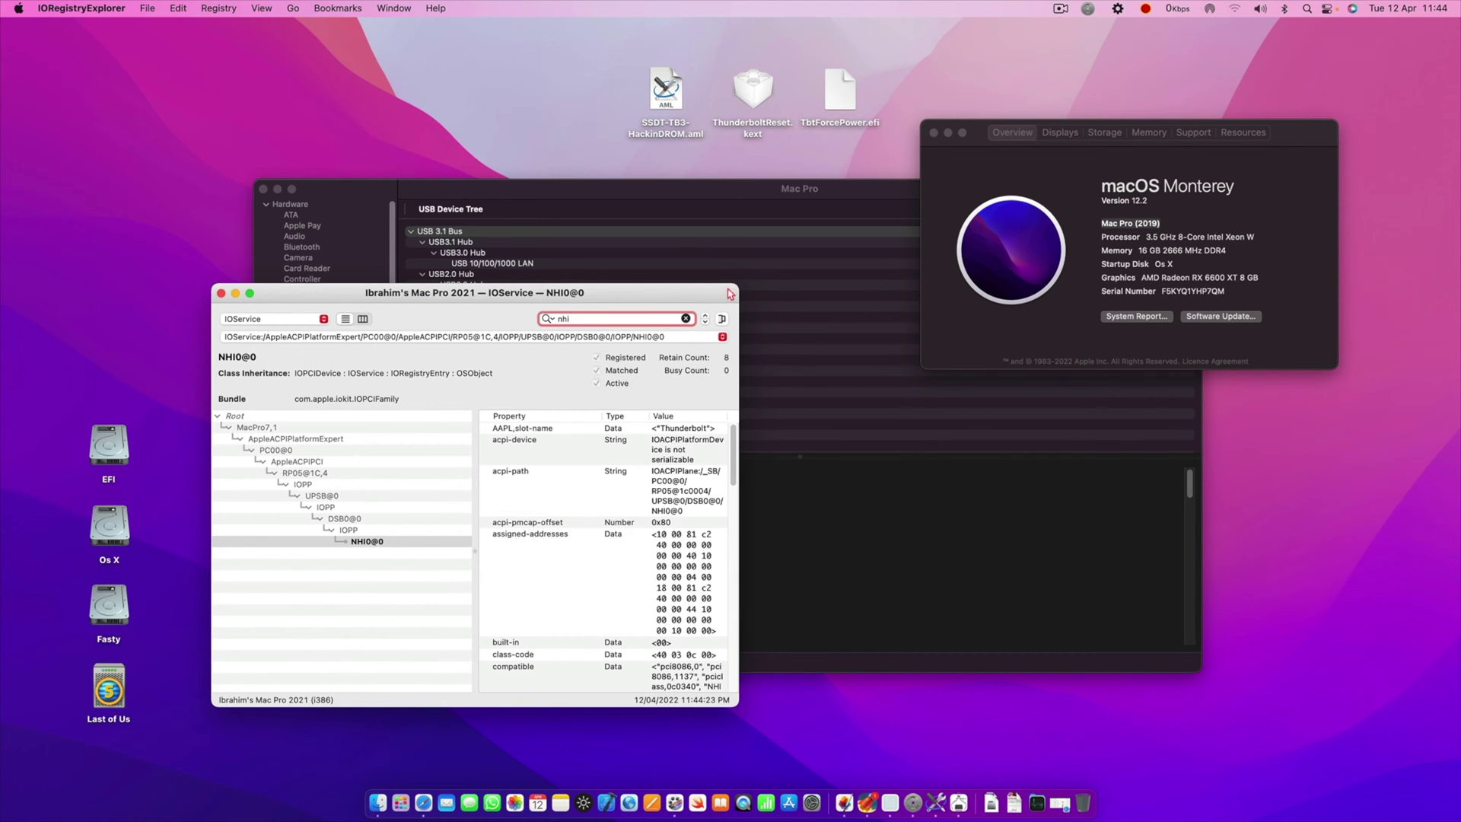
{"action": "left_click_drag", "start_coordinate": [738, 285], "coordinate": [1133, 105]}
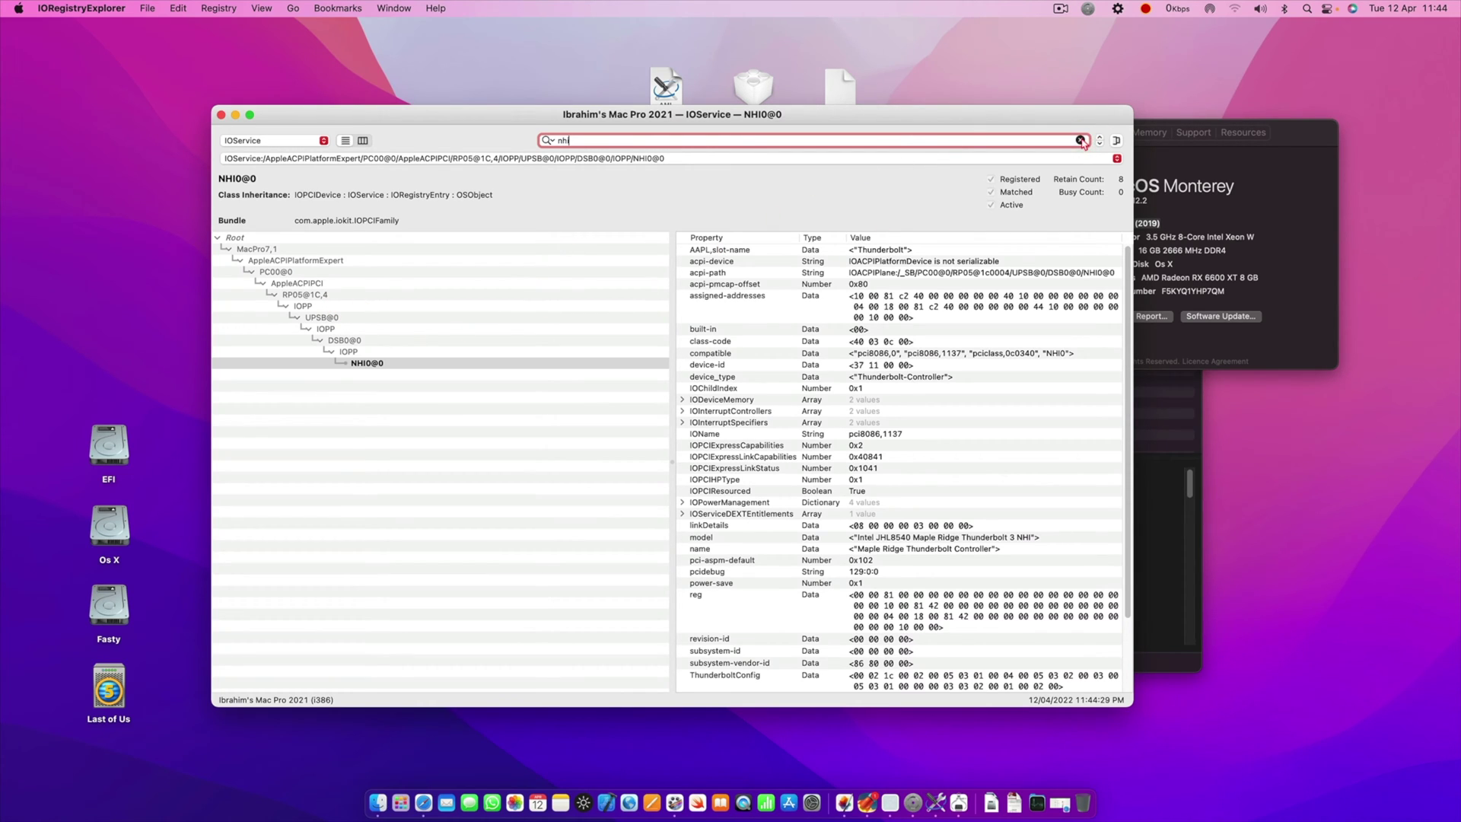
{"action": "left_click", "coordinate": [362, 365]}
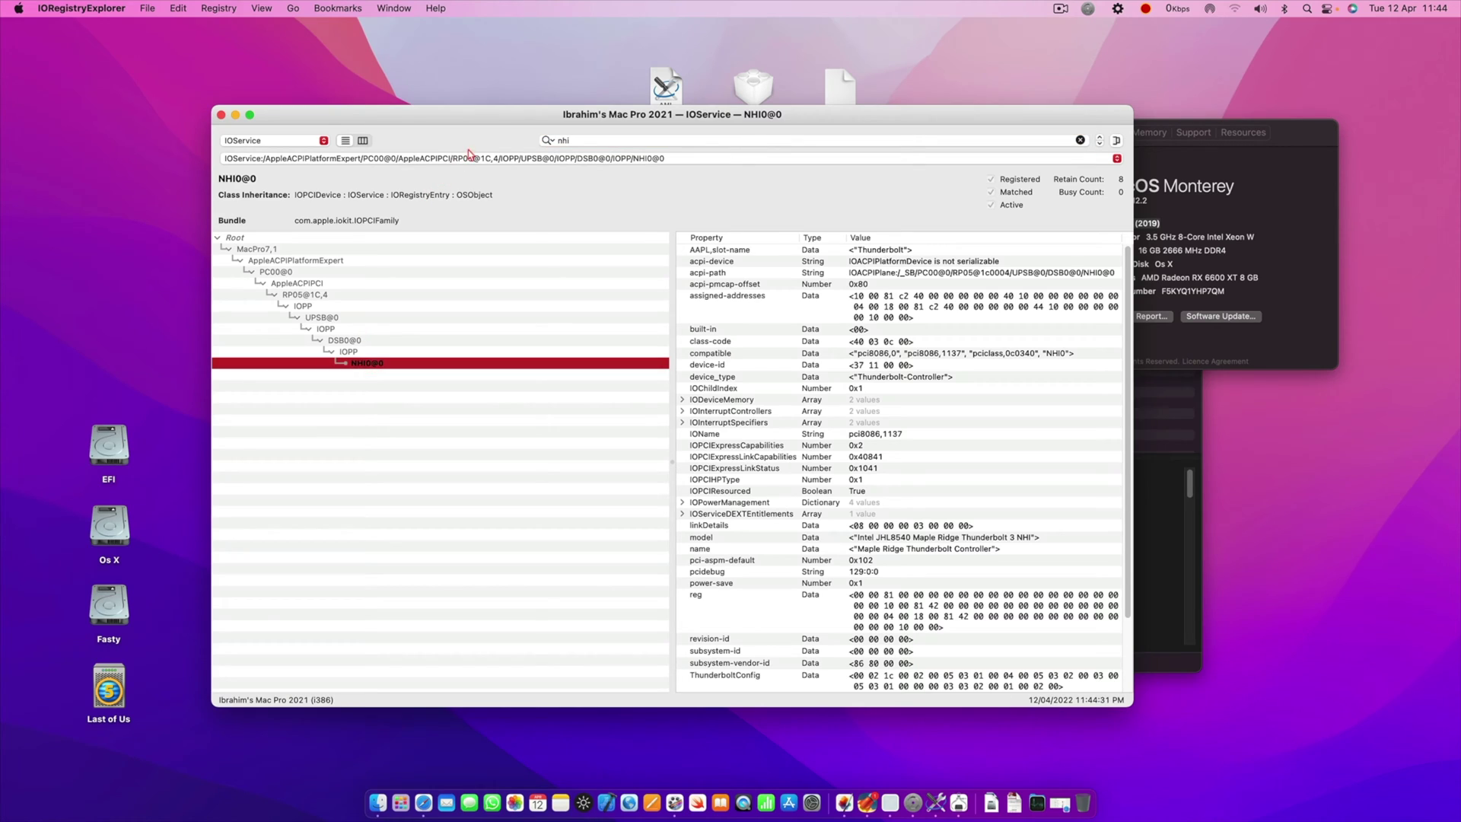
{"action": "left_click", "coordinate": [363, 141]}
{"action": "left_click", "coordinate": [1079, 140]}
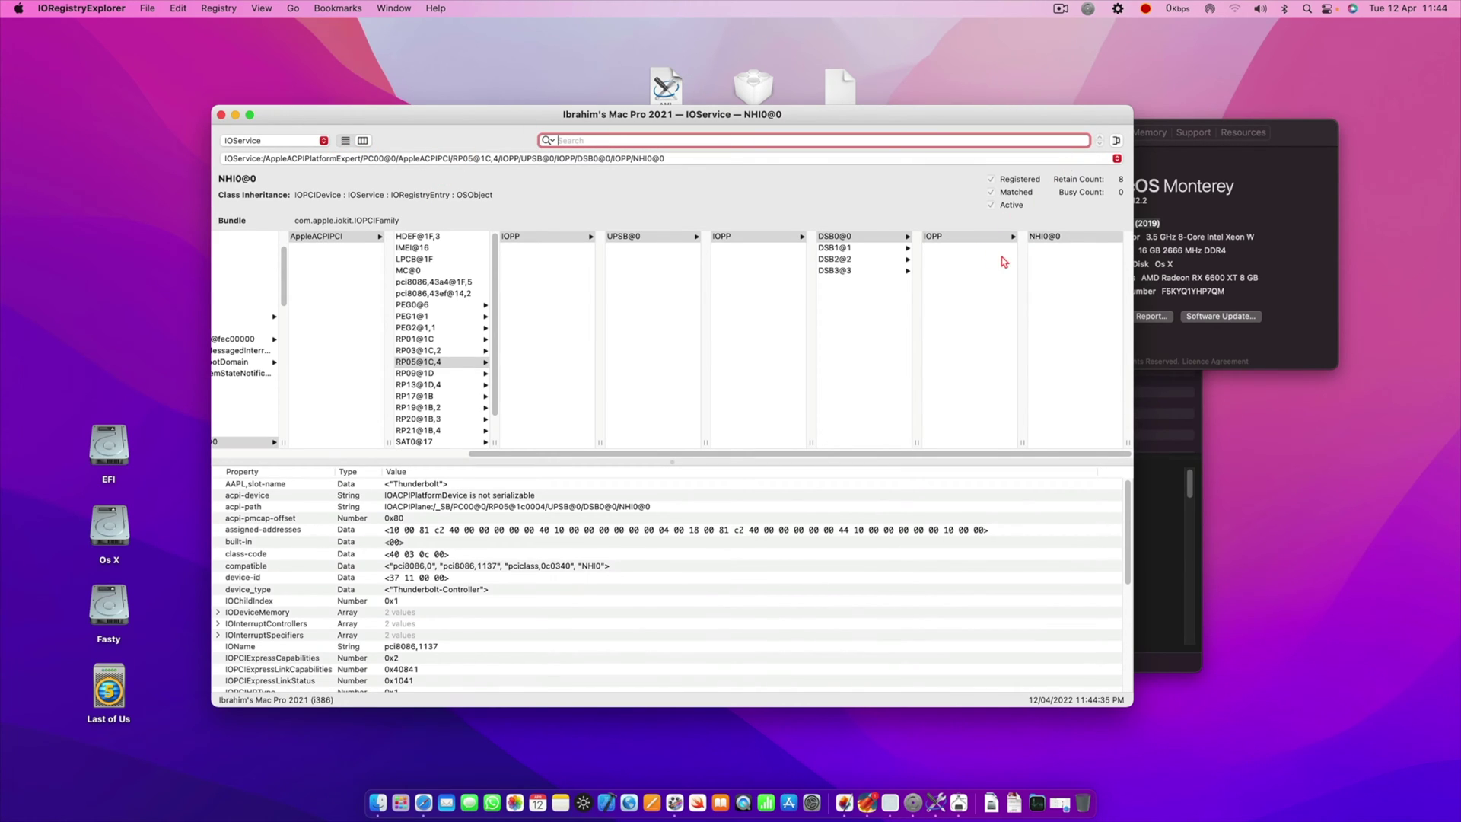
{"action": "left_click", "coordinate": [979, 237]}
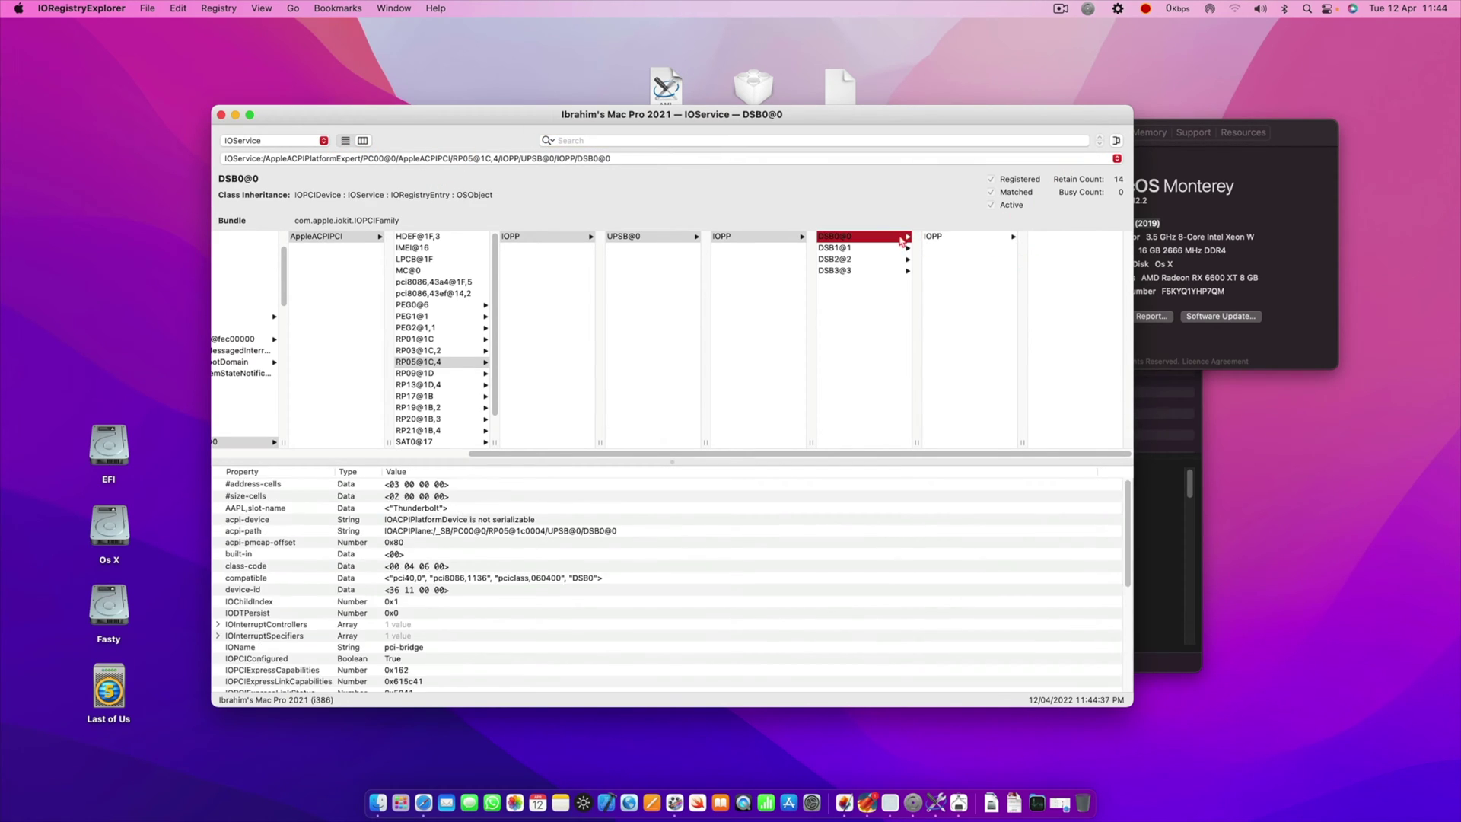
{"action": "left_click", "coordinate": [1069, 239]}
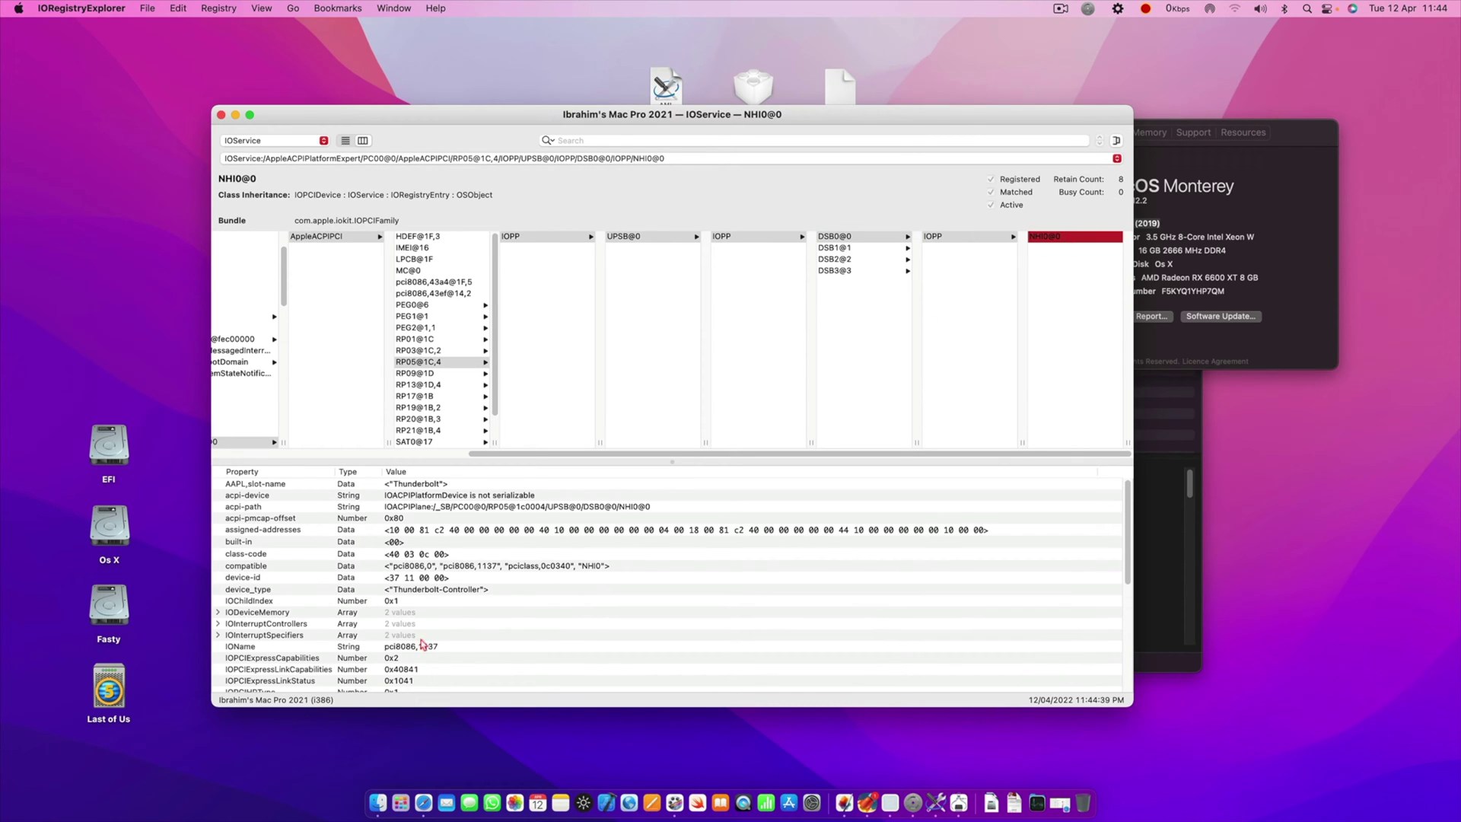
{"action": "left_click", "coordinate": [409, 592]}
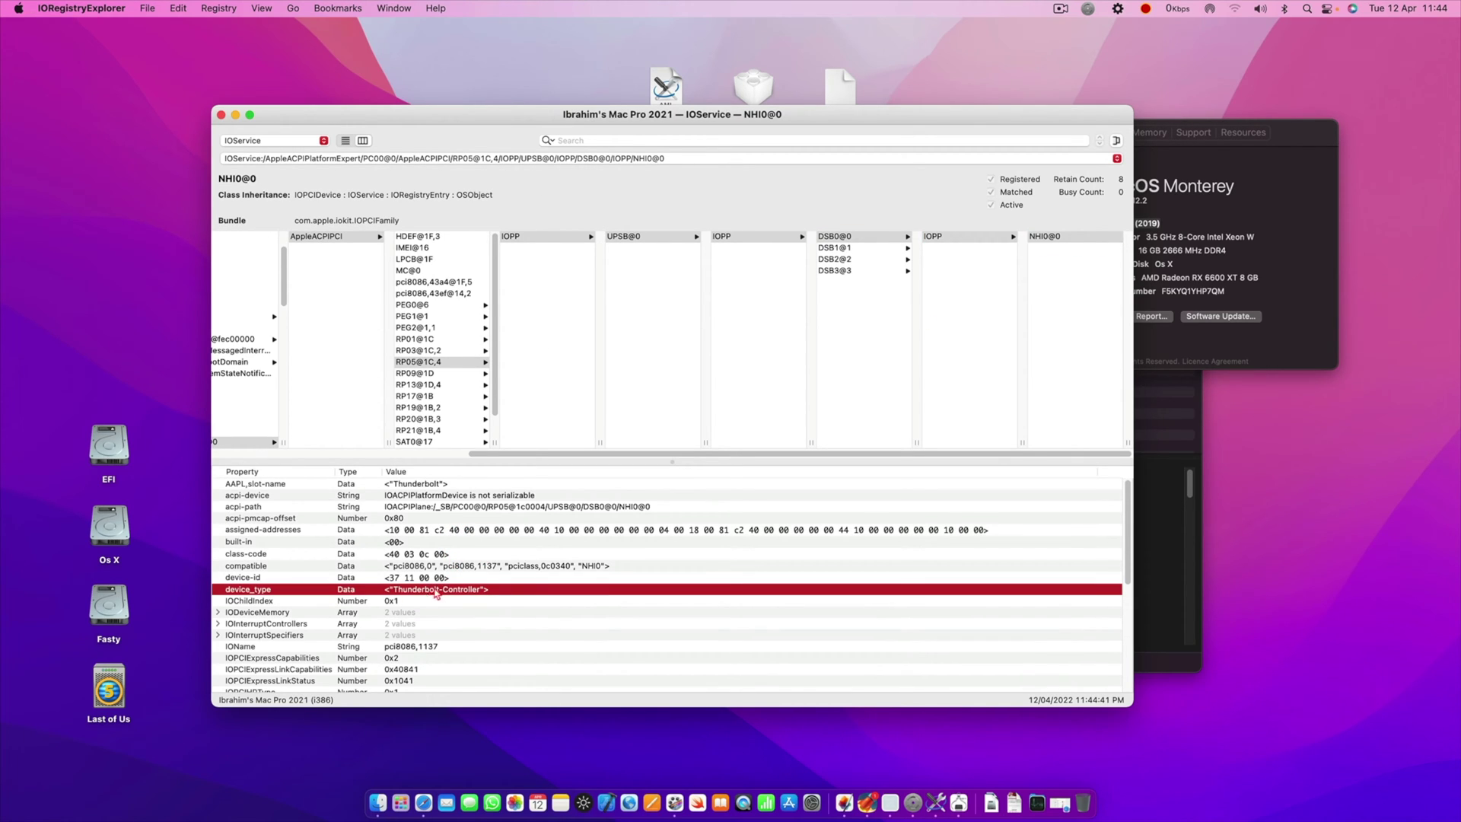
{"action": "scroll", "coordinate": [442, 601], "scroll_direction": "down", "scroll_amount": 5}
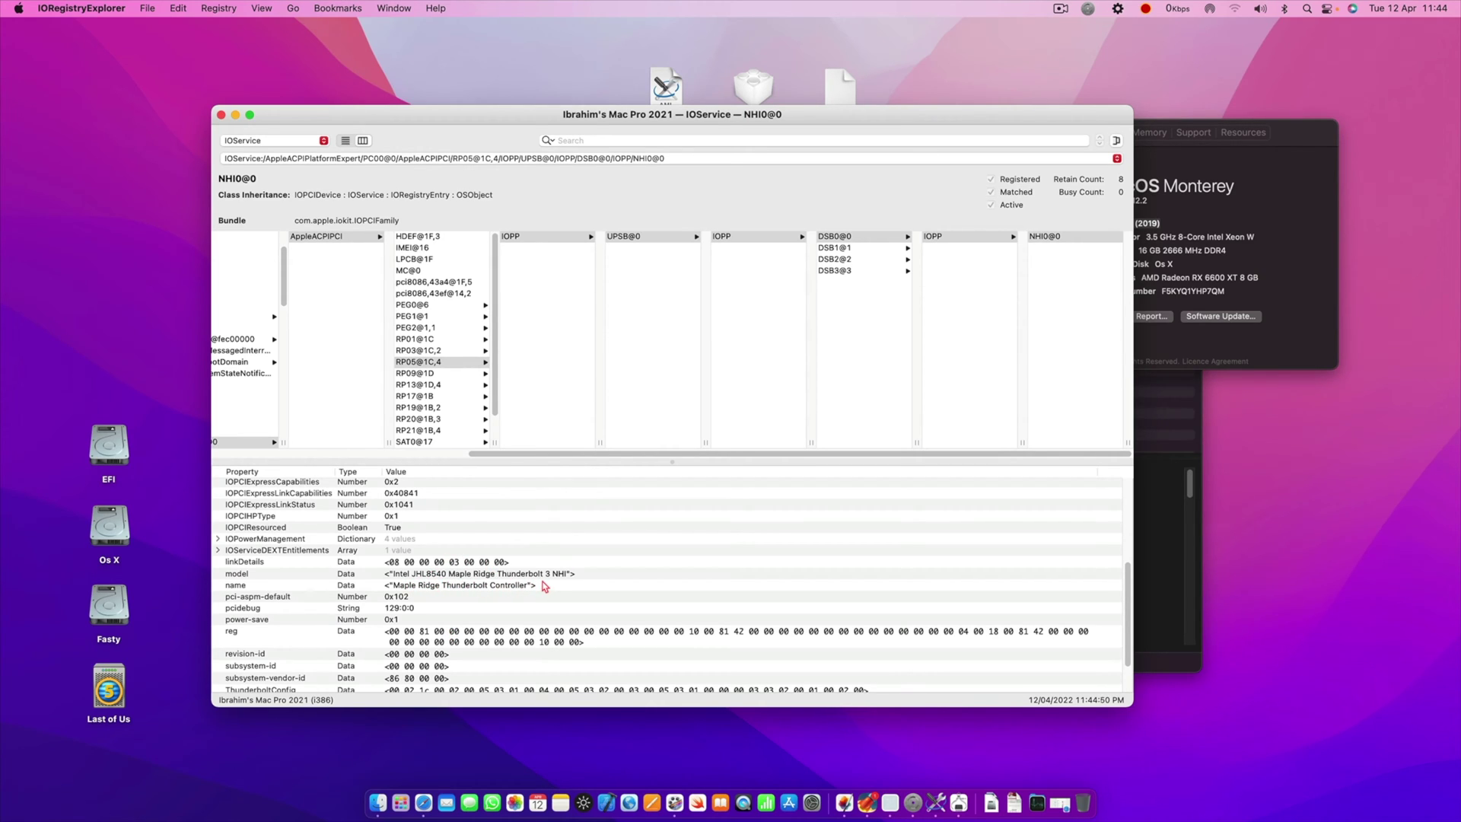
{"action": "scroll", "coordinate": [472, 608], "scroll_direction": "down", "scroll_amount": 2}
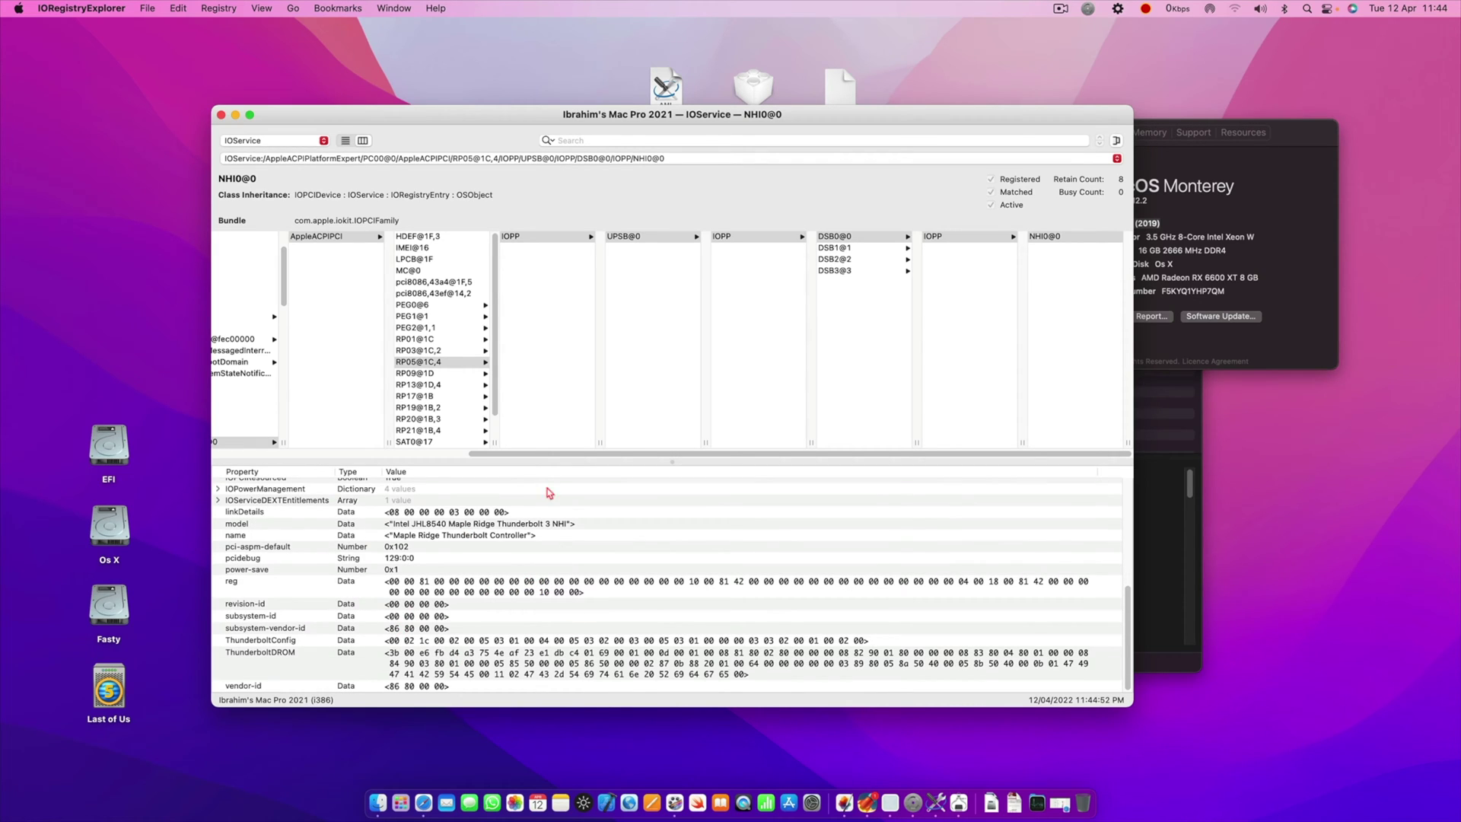
Step: Browse from DSB3@3 through pci-bridge and pci8086,15f0 to AppleUSB20XHCIPort@00100000
{"action": "left_click", "coordinate": [886, 272]}
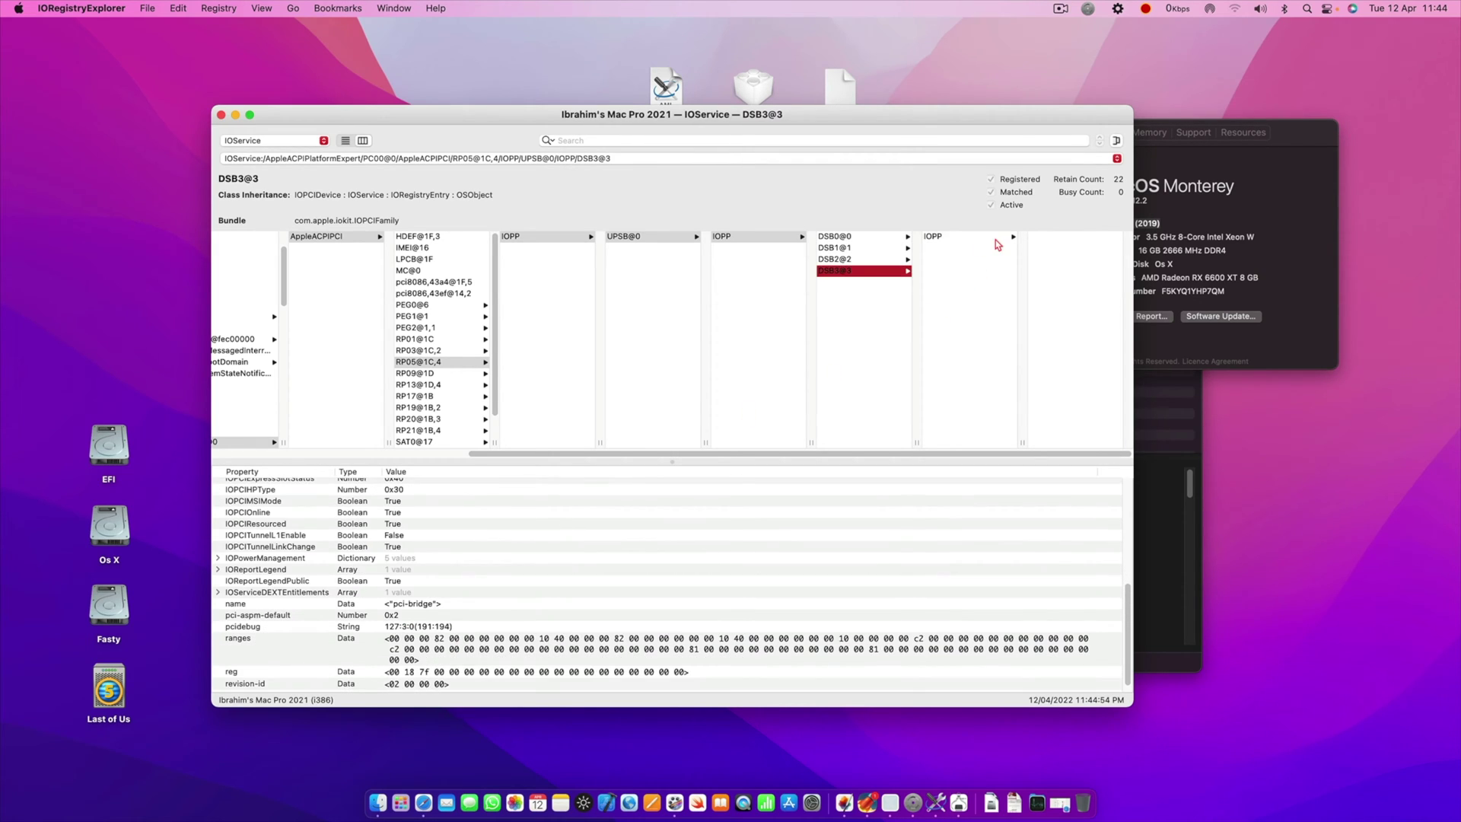
{"action": "left_click", "coordinate": [997, 238]}
{"action": "left_click", "coordinate": [1077, 238]}
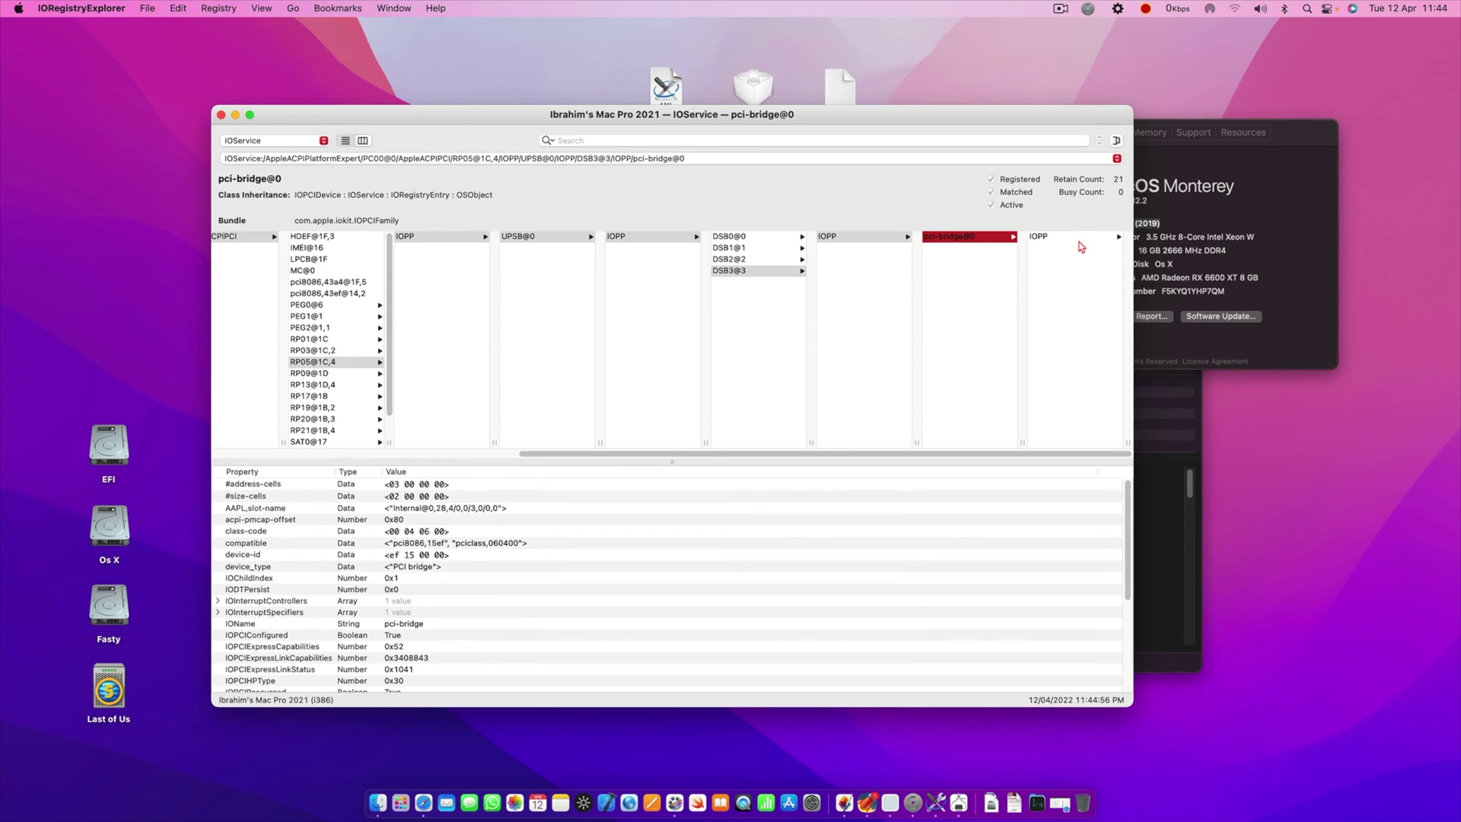
{"action": "left_click", "coordinate": [1079, 238]}
{"action": "left_click", "coordinate": [1085, 237]}
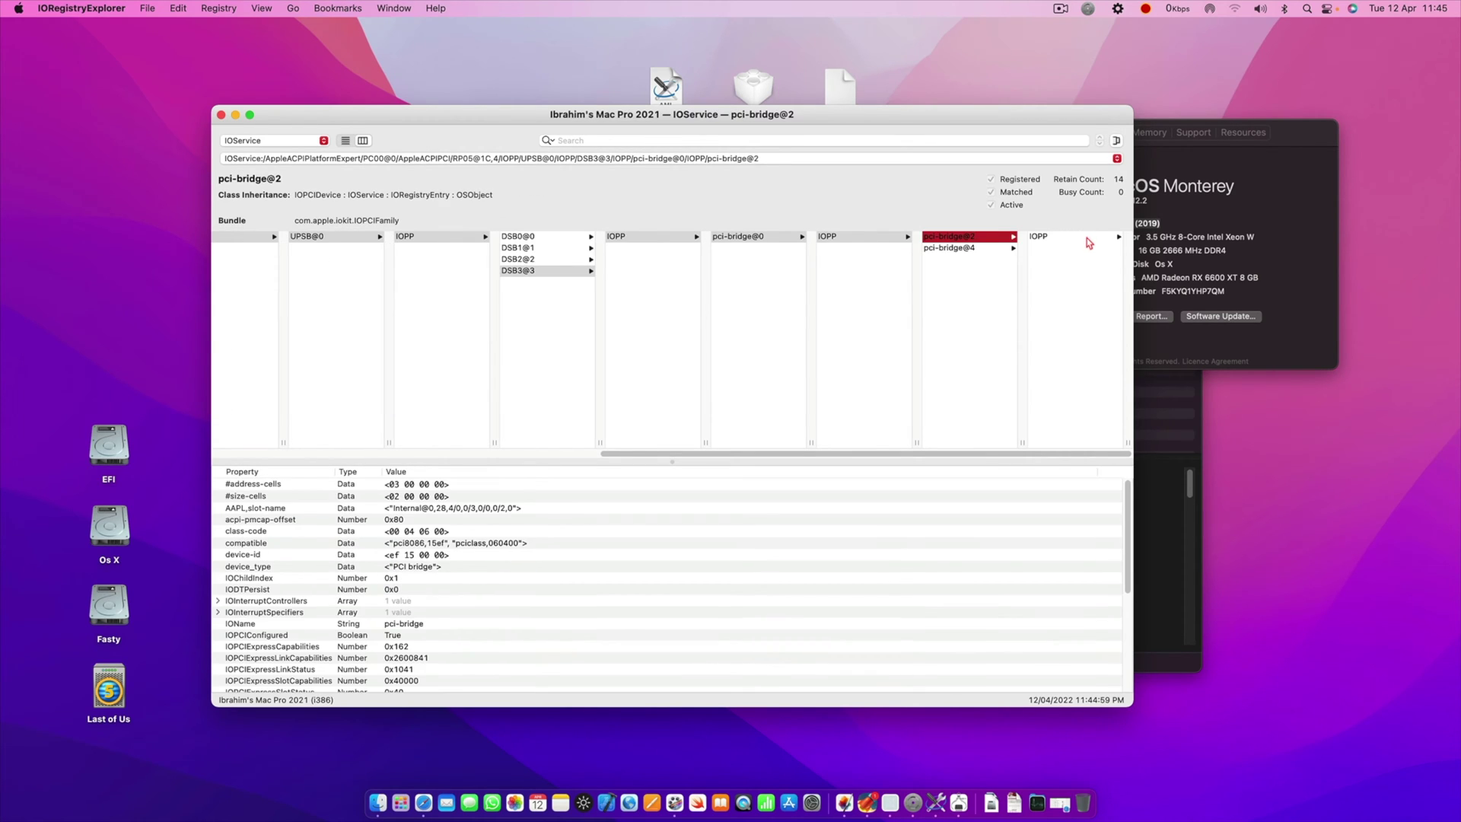
{"action": "left_click", "coordinate": [1093, 238]}
{"action": "left_click", "coordinate": [1097, 238]}
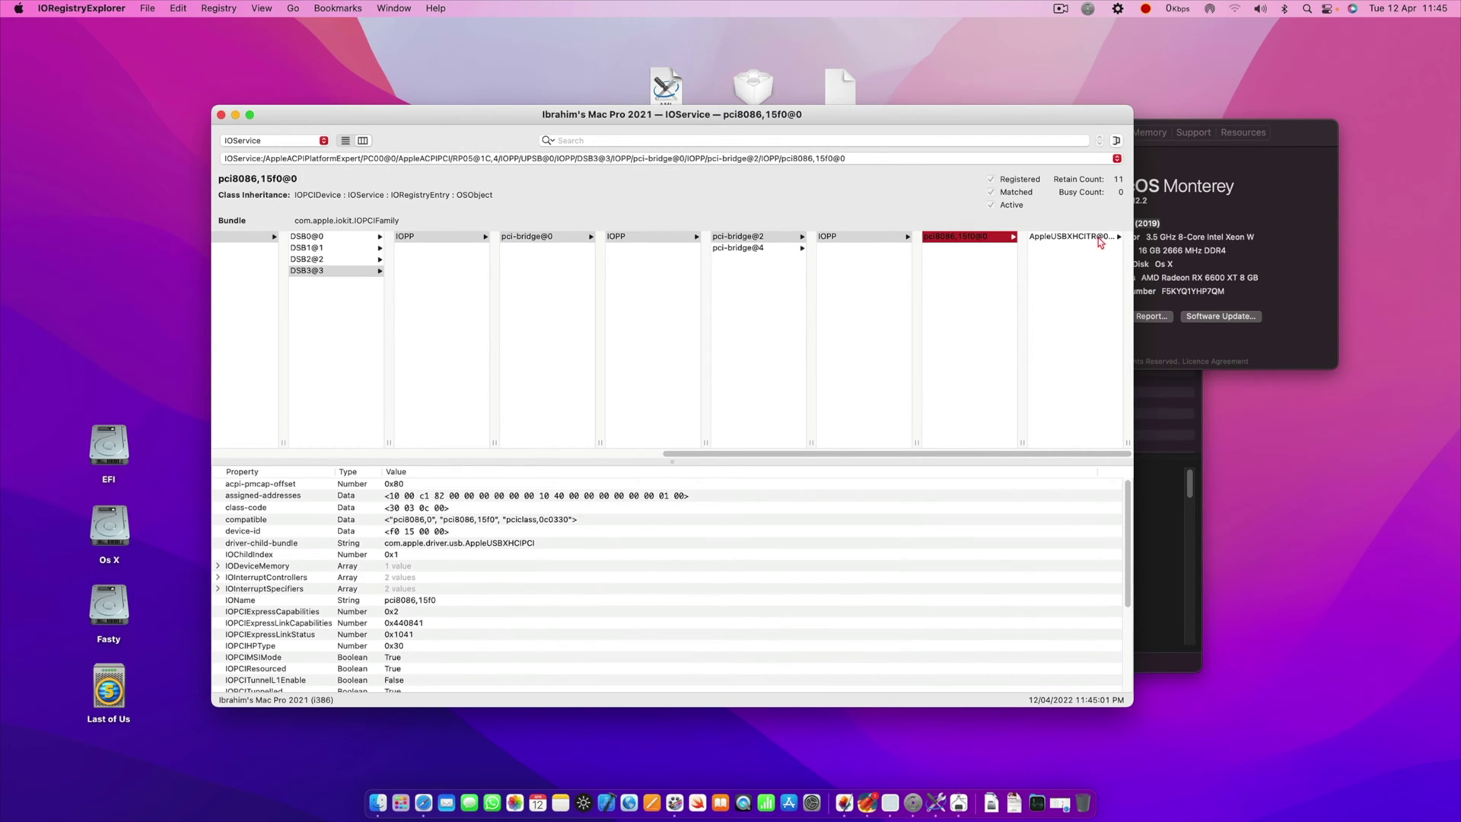
{"action": "left_click", "coordinate": [1098, 238]}
{"action": "left_click", "coordinate": [1099, 238]}
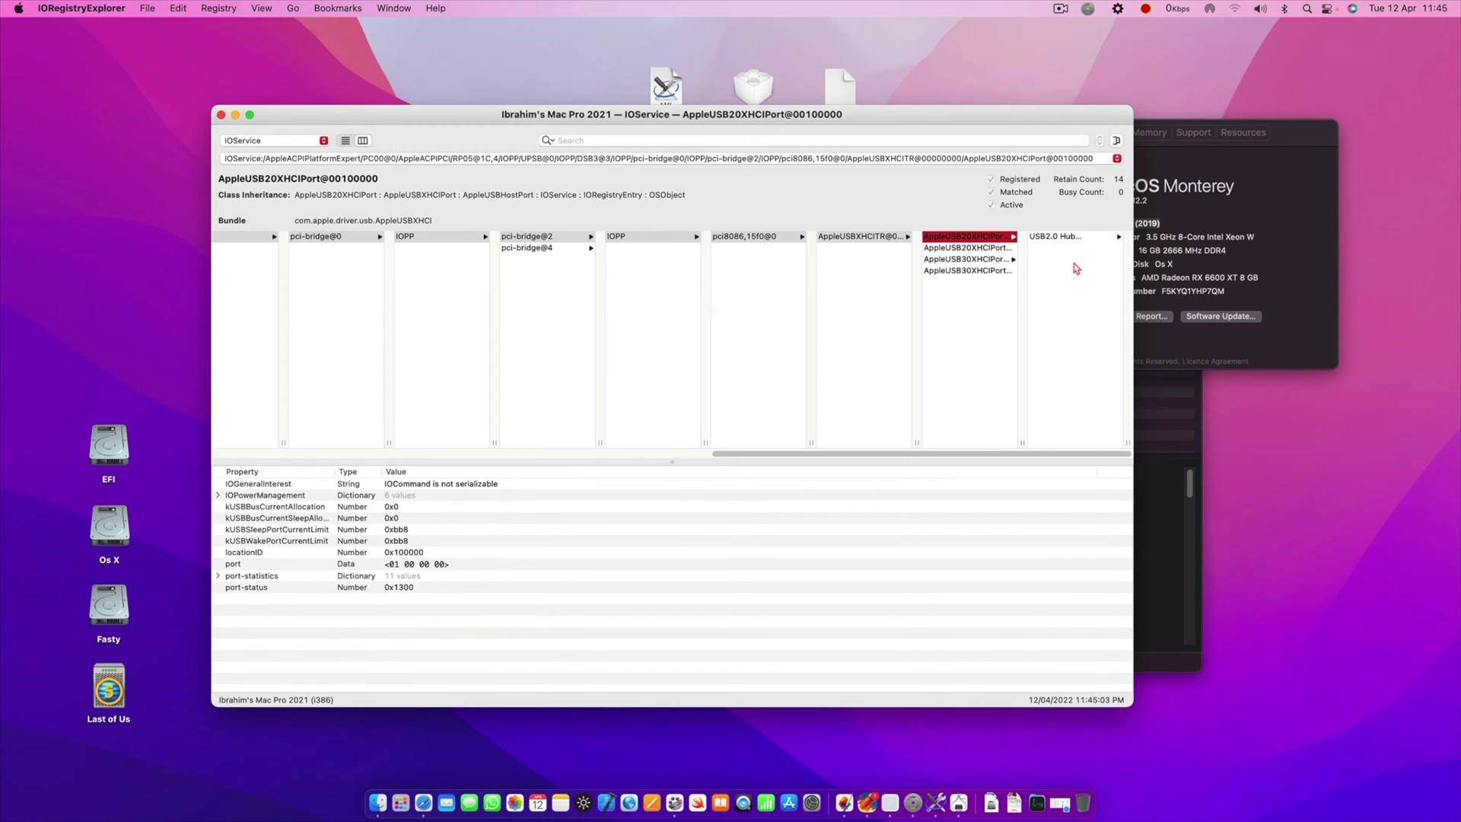
{"action": "left_click", "coordinate": [18, 7]}
{"action": "left_click", "coordinate": [651, 294]}
Step: Review the USB PnP Audio Device, USB Storage and 4-Port USB 3.1 Hub details, then return to Thunderbolt/USB4
{"action": "left_click", "coordinate": [1137, 316]}
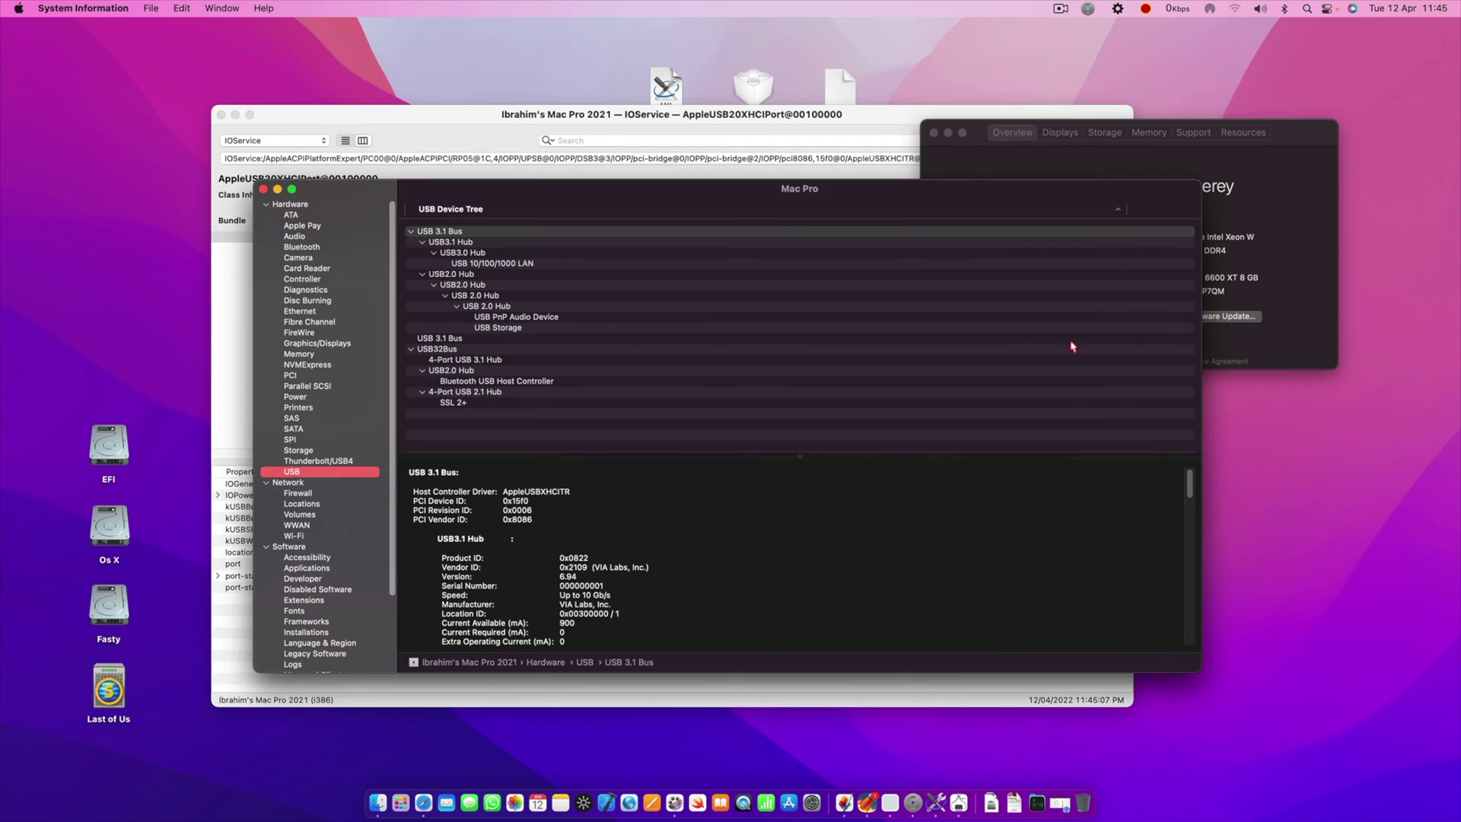
{"action": "left_click", "coordinate": [344, 461]}
{"action": "left_click", "coordinate": [328, 471]}
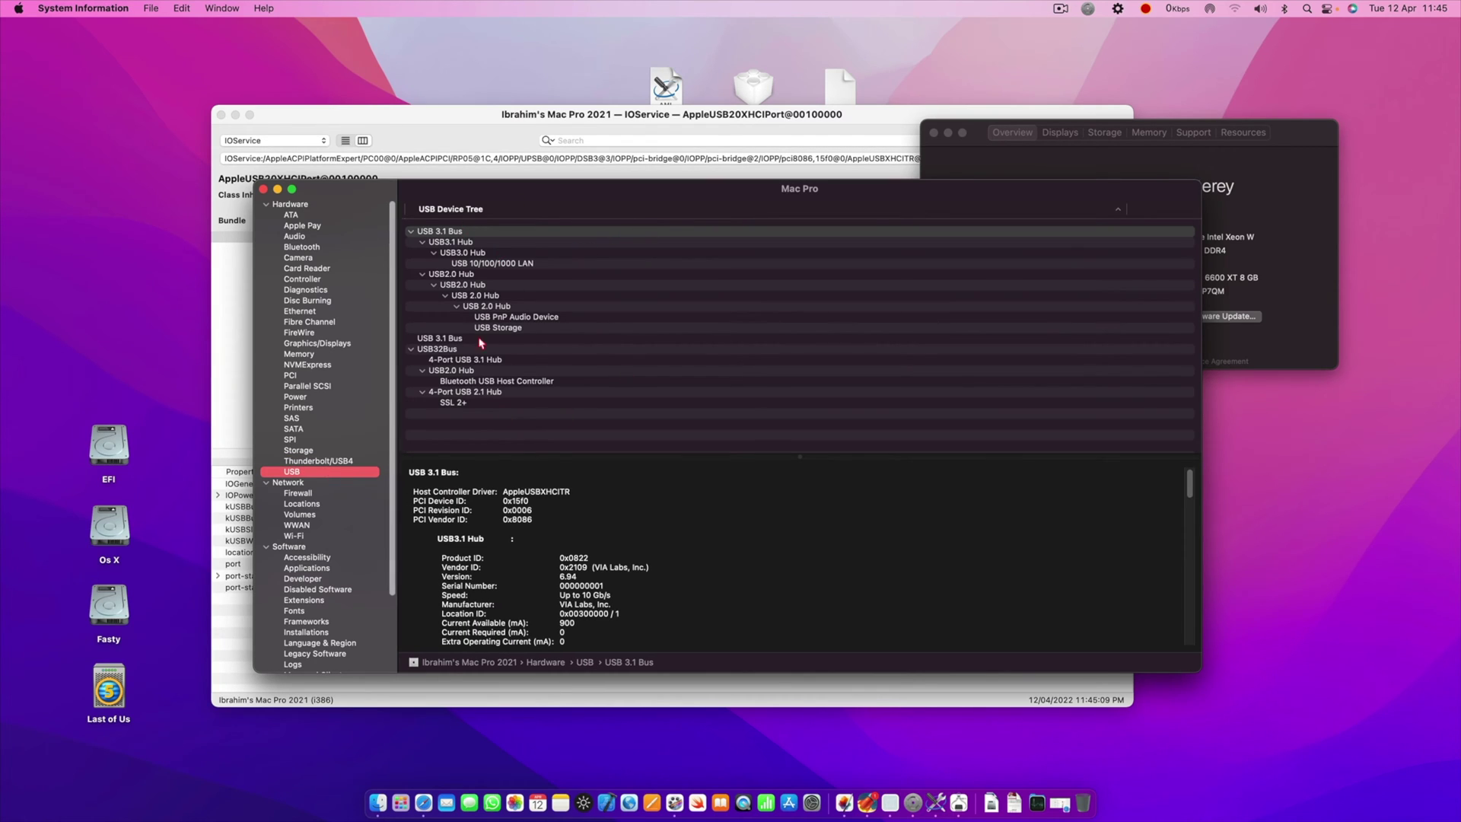
{"action": "left_click", "coordinate": [532, 318]}
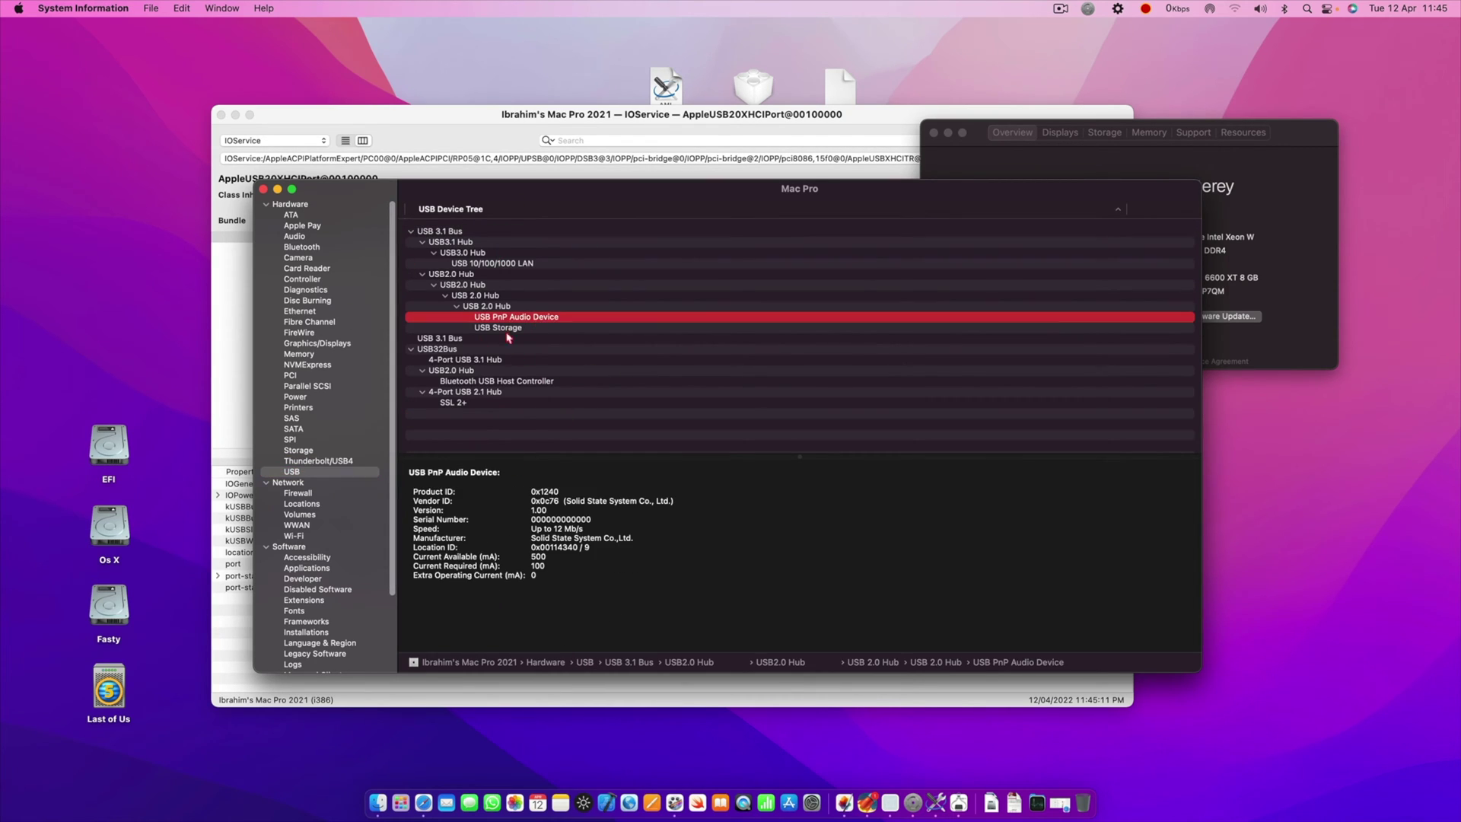
{"action": "left_click", "coordinate": [531, 328]}
{"action": "left_click", "coordinate": [506, 361]}
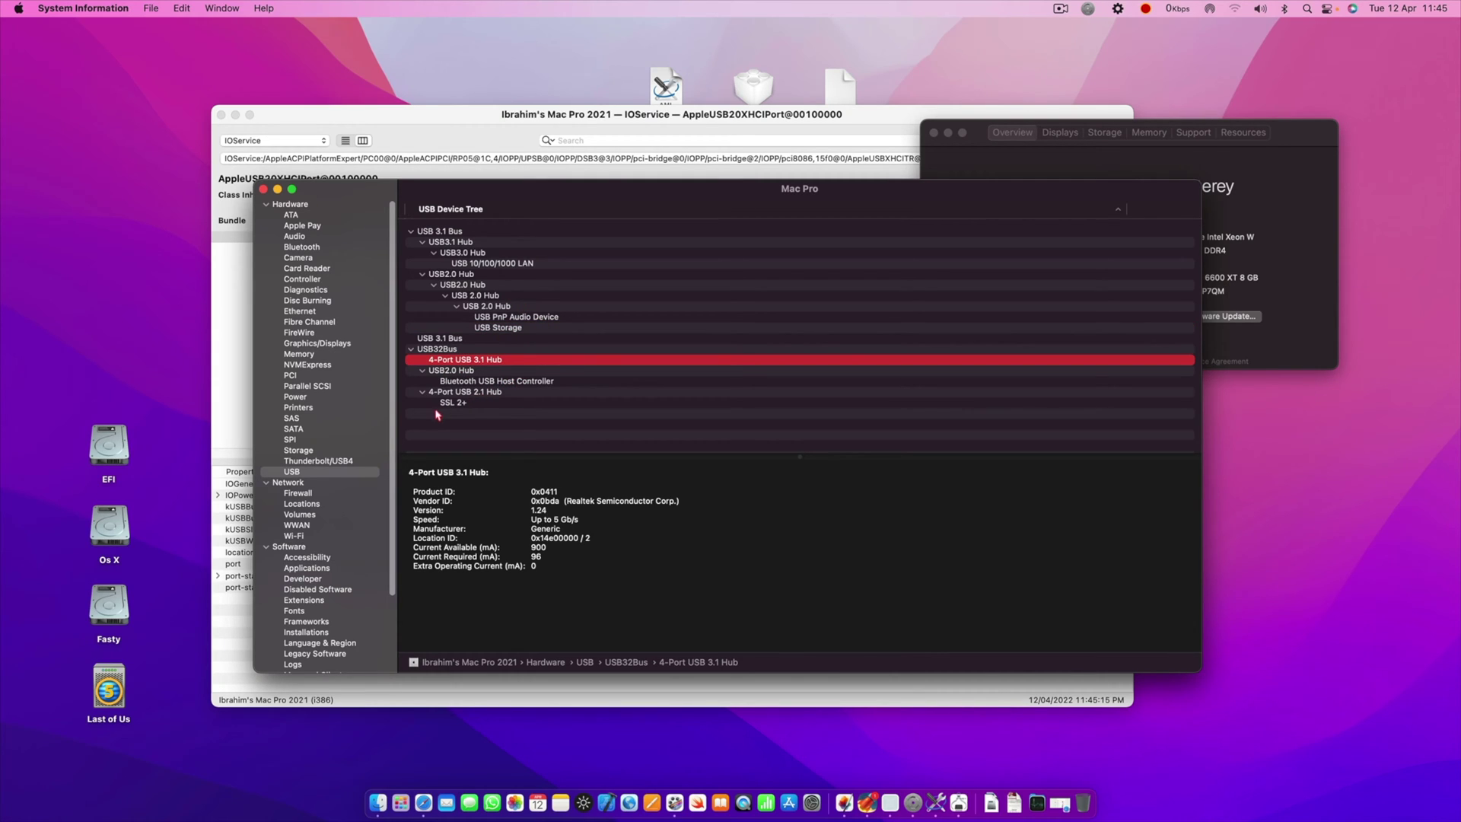
{"action": "left_click", "coordinate": [342, 462]}
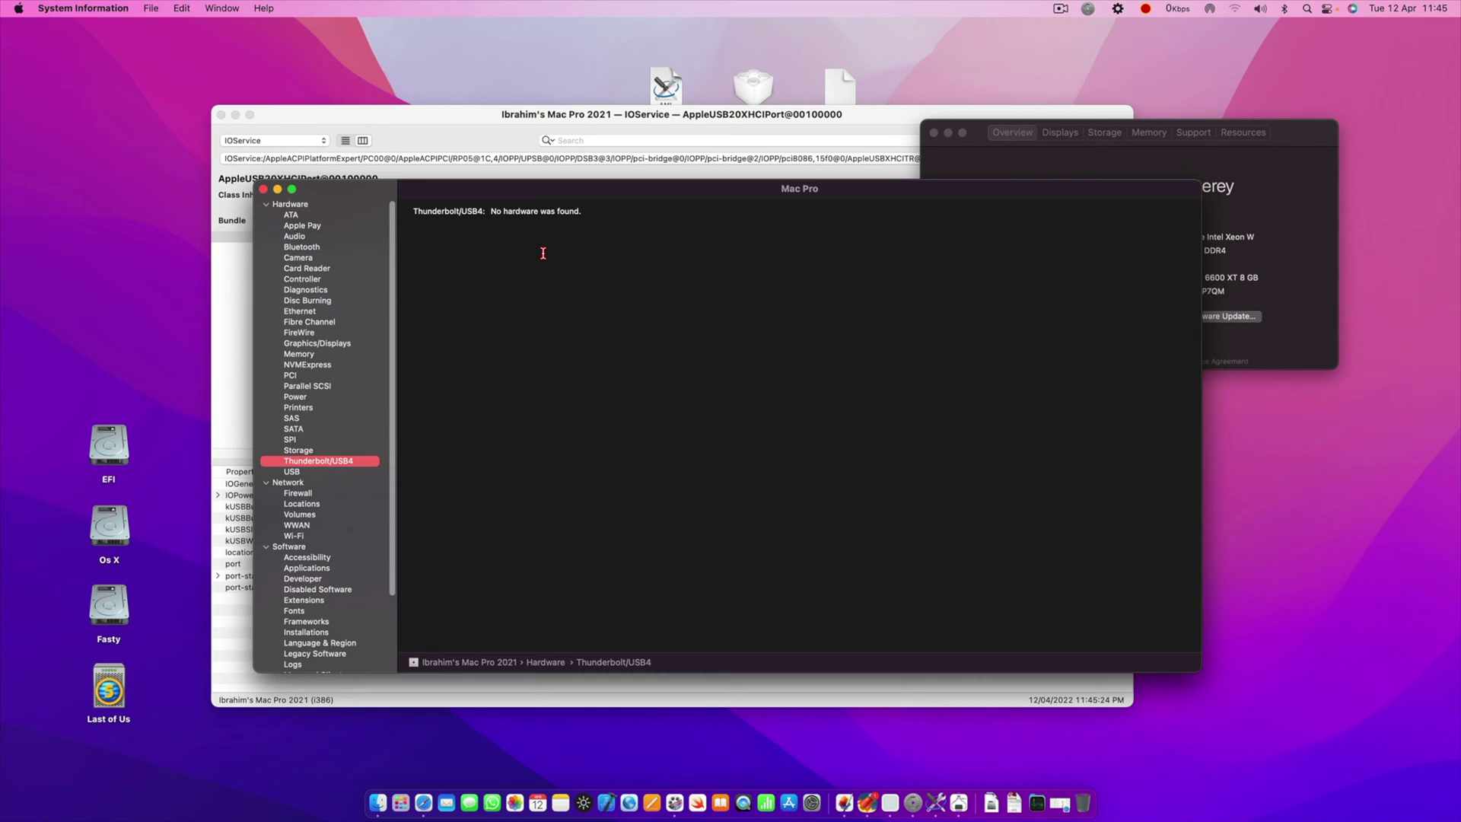
Step: Confirm in Network preferences that USB 10/100/1000 LAN shows Cable Unplugged, then close System Preferences
{"action": "left_click", "coordinate": [812, 795]}
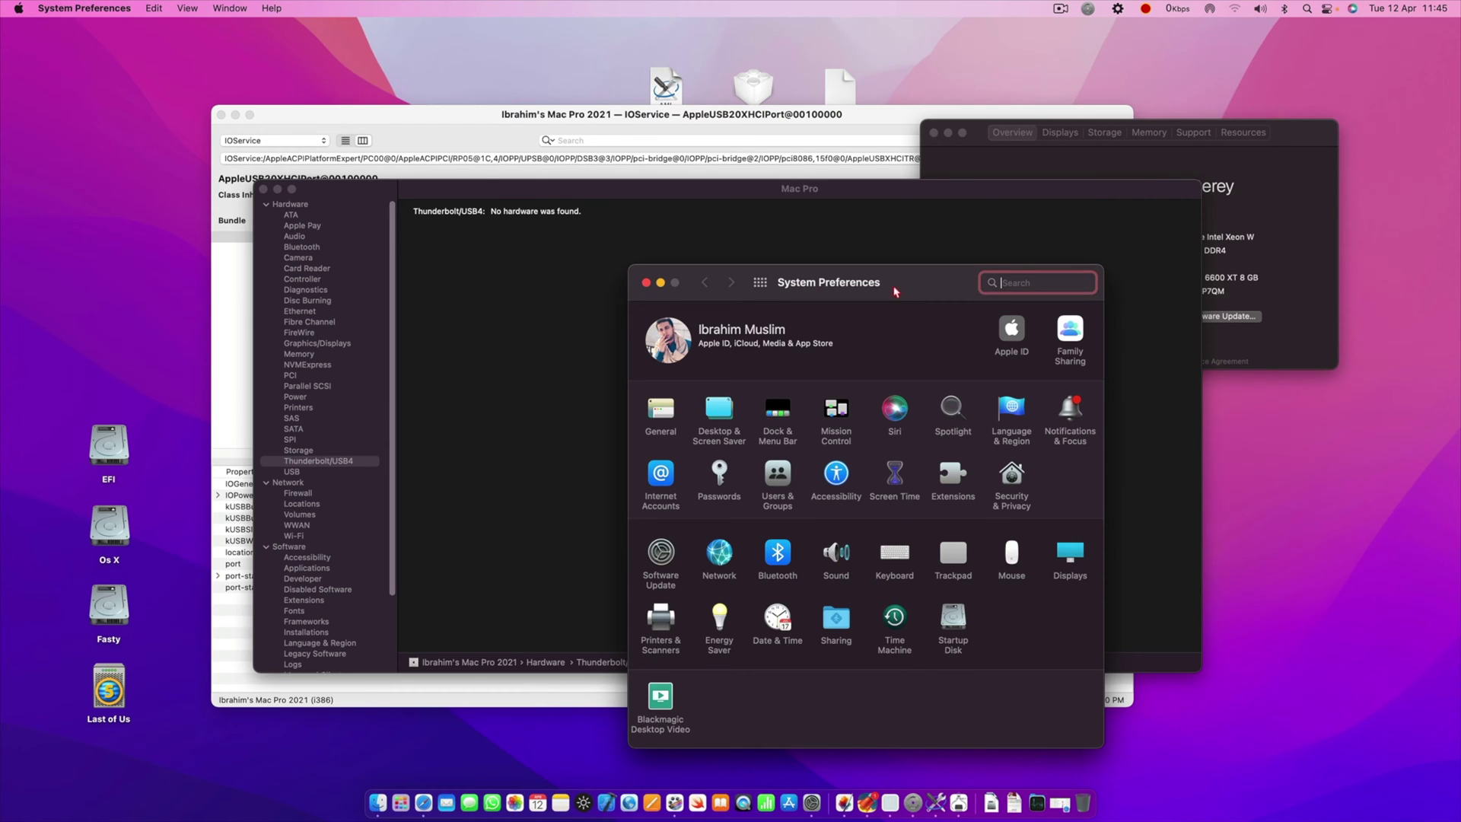
{"action": "left_click_drag", "start_coordinate": [898, 291], "coordinate": [924, 167]}
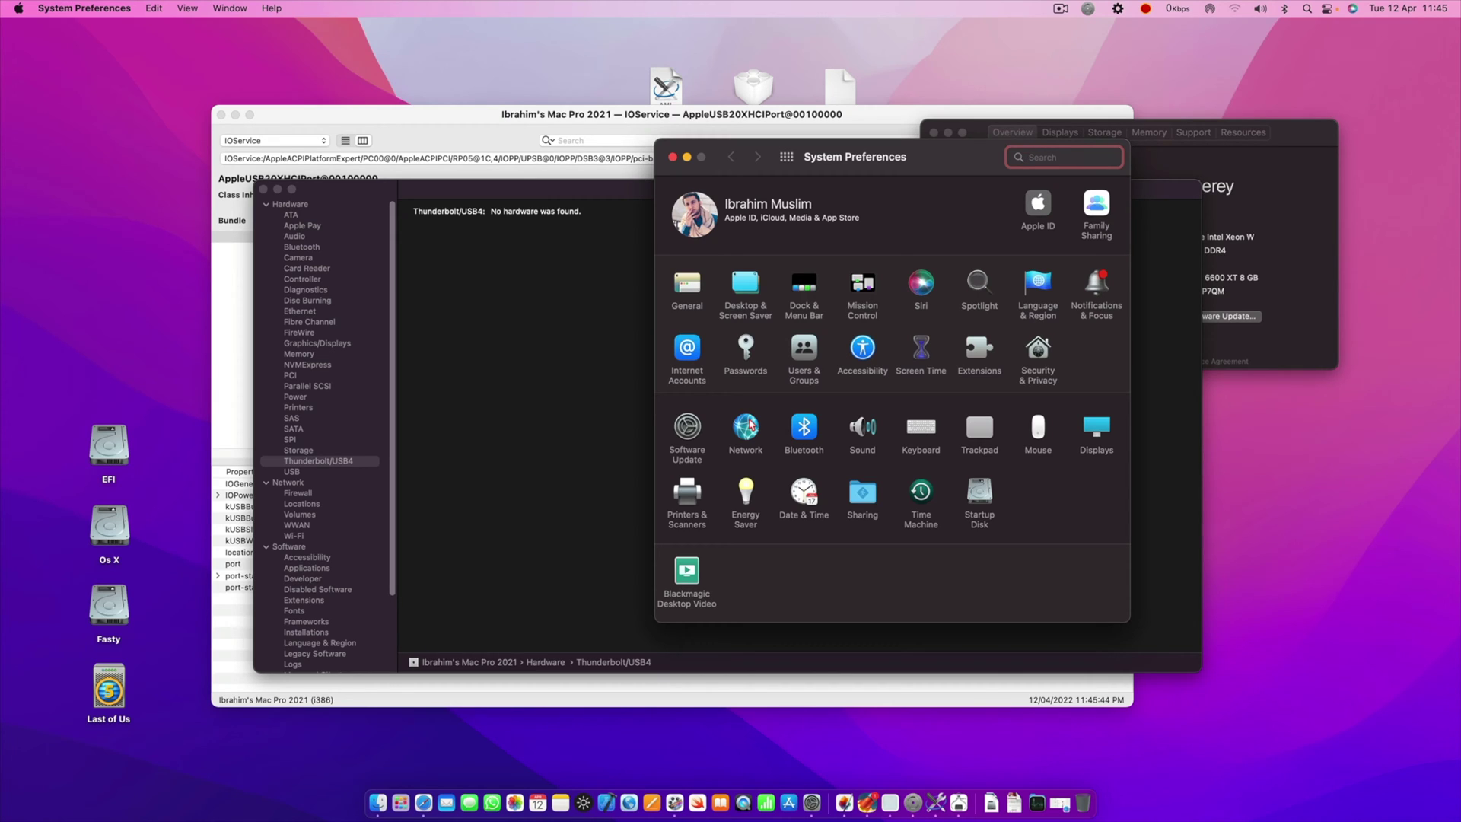
{"action": "left_click", "coordinate": [767, 426]}
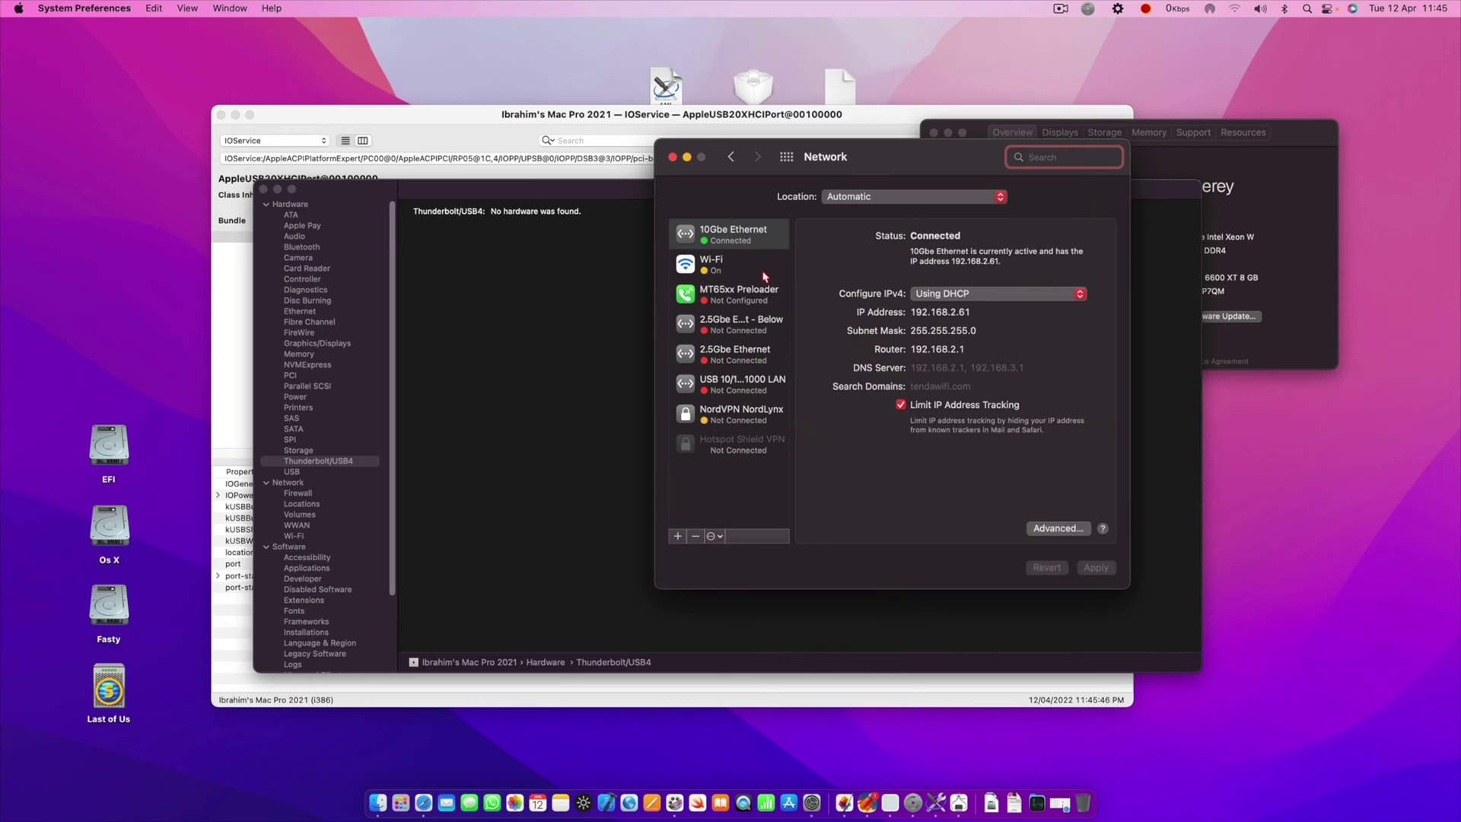
{"action": "left_click", "coordinate": [743, 384]}
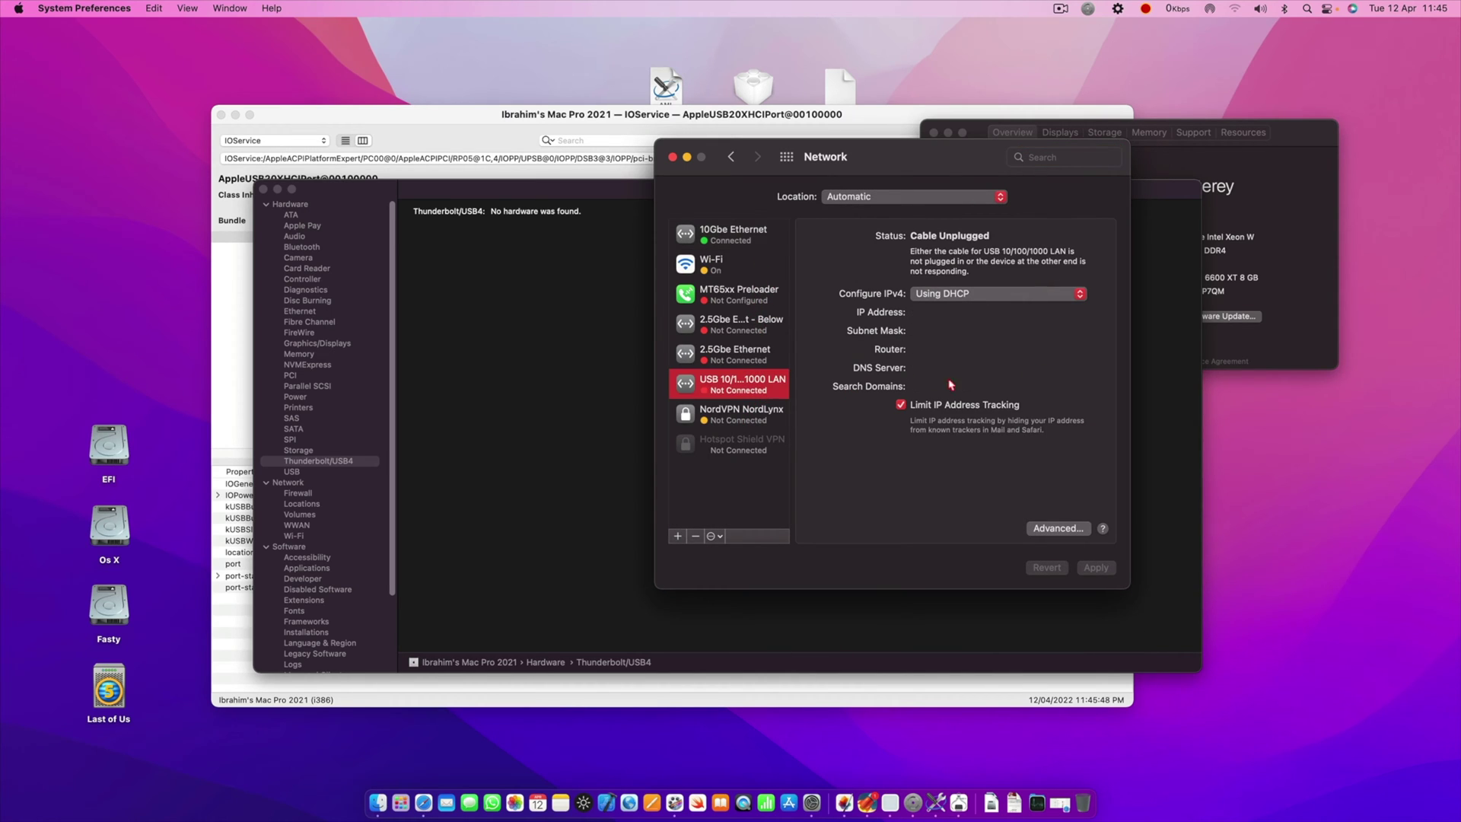
{"action": "left_click_drag", "start_coordinate": [960, 156], "coordinate": [874, 285]}
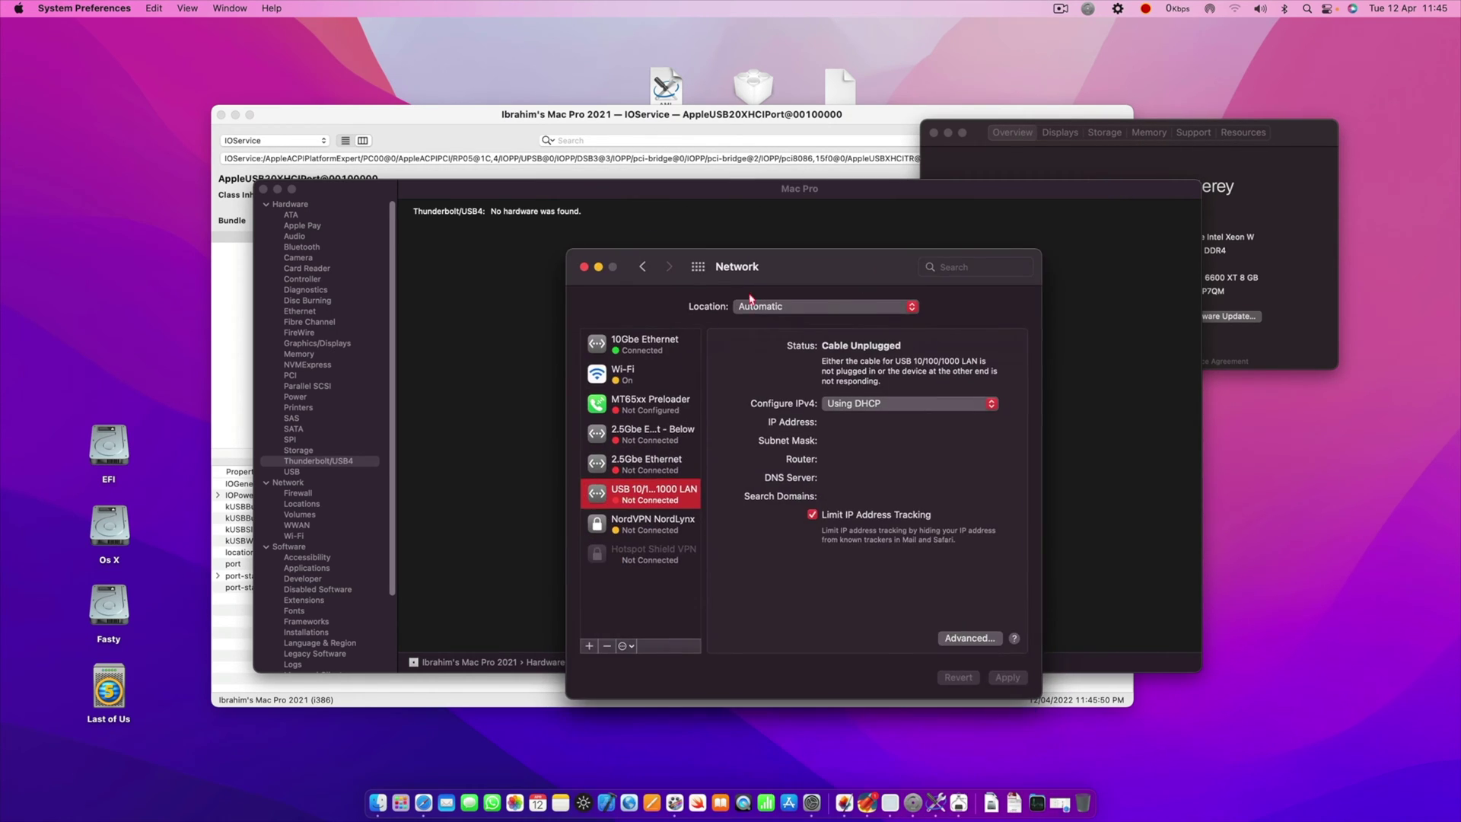
{"action": "left_click", "coordinate": [588, 287]}
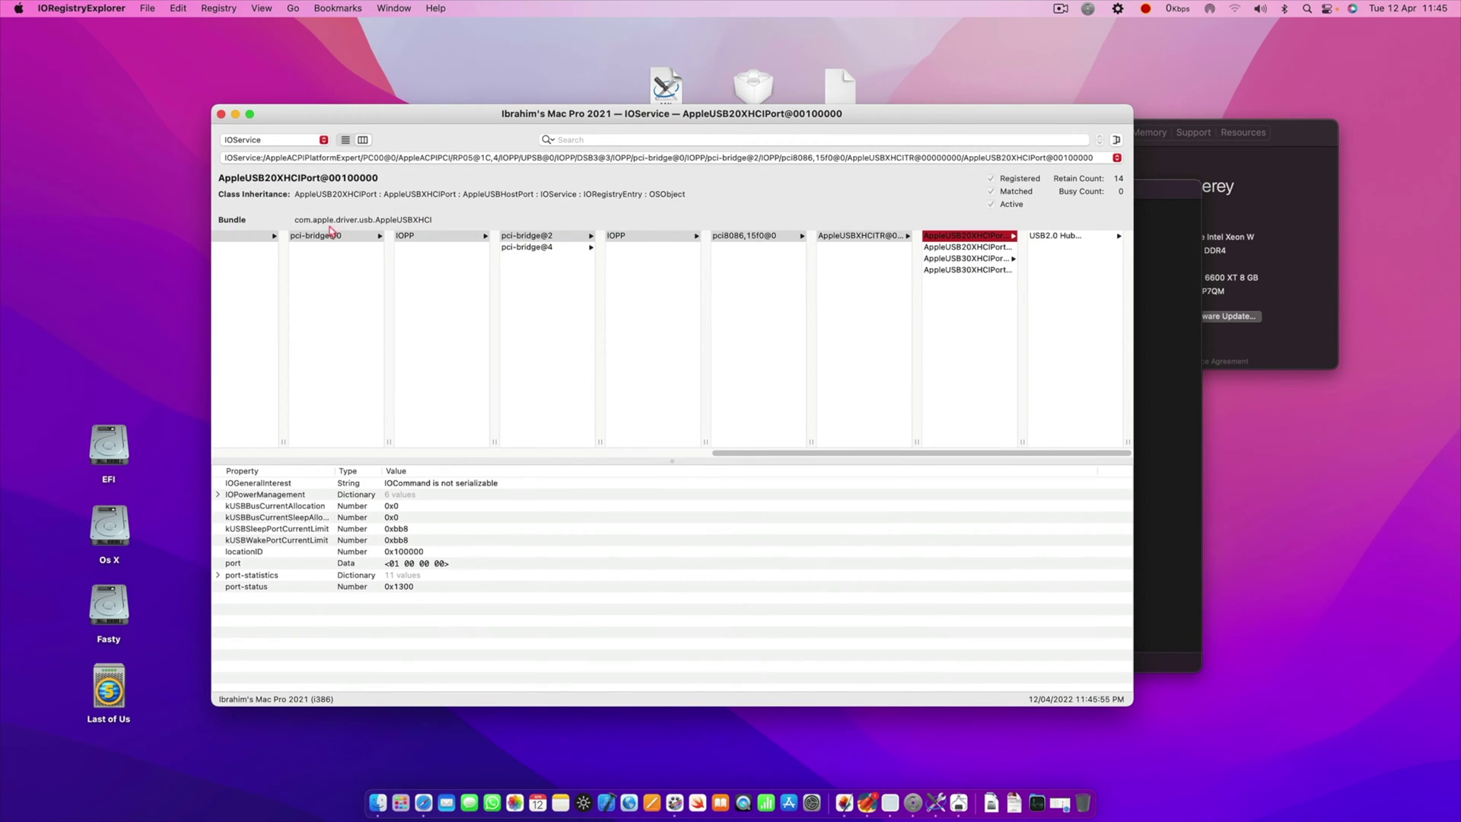
Step: Show the NHI0@0 Thunderbolt controller under IOPP > DSB0@0 in the registry browser
{"action": "left_click", "coordinate": [232, 237]}
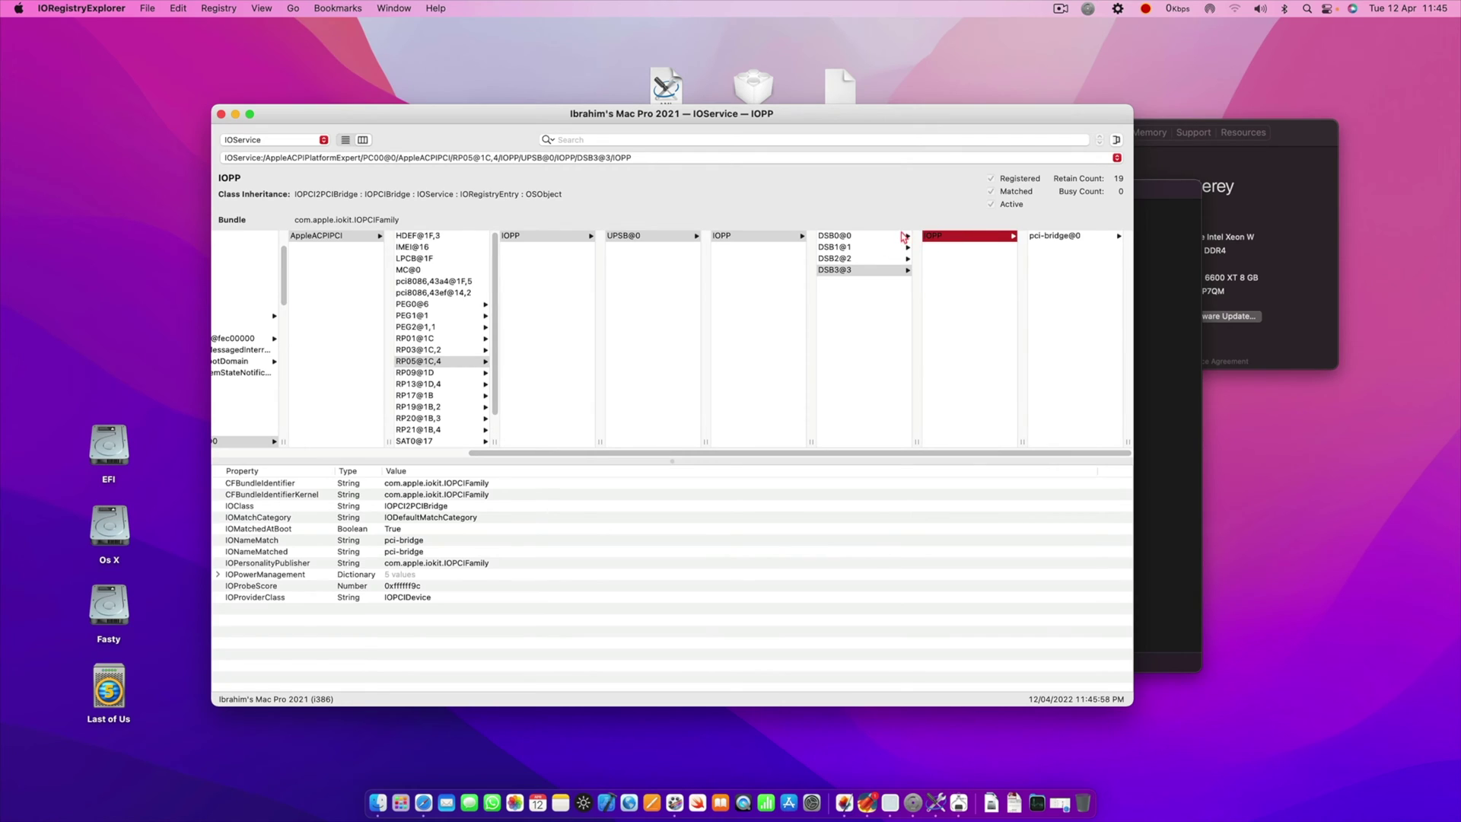
{"action": "left_click", "coordinate": [903, 236]}
{"action": "left_click", "coordinate": [1012, 238]}
{"action": "left_click", "coordinate": [1044, 237]}
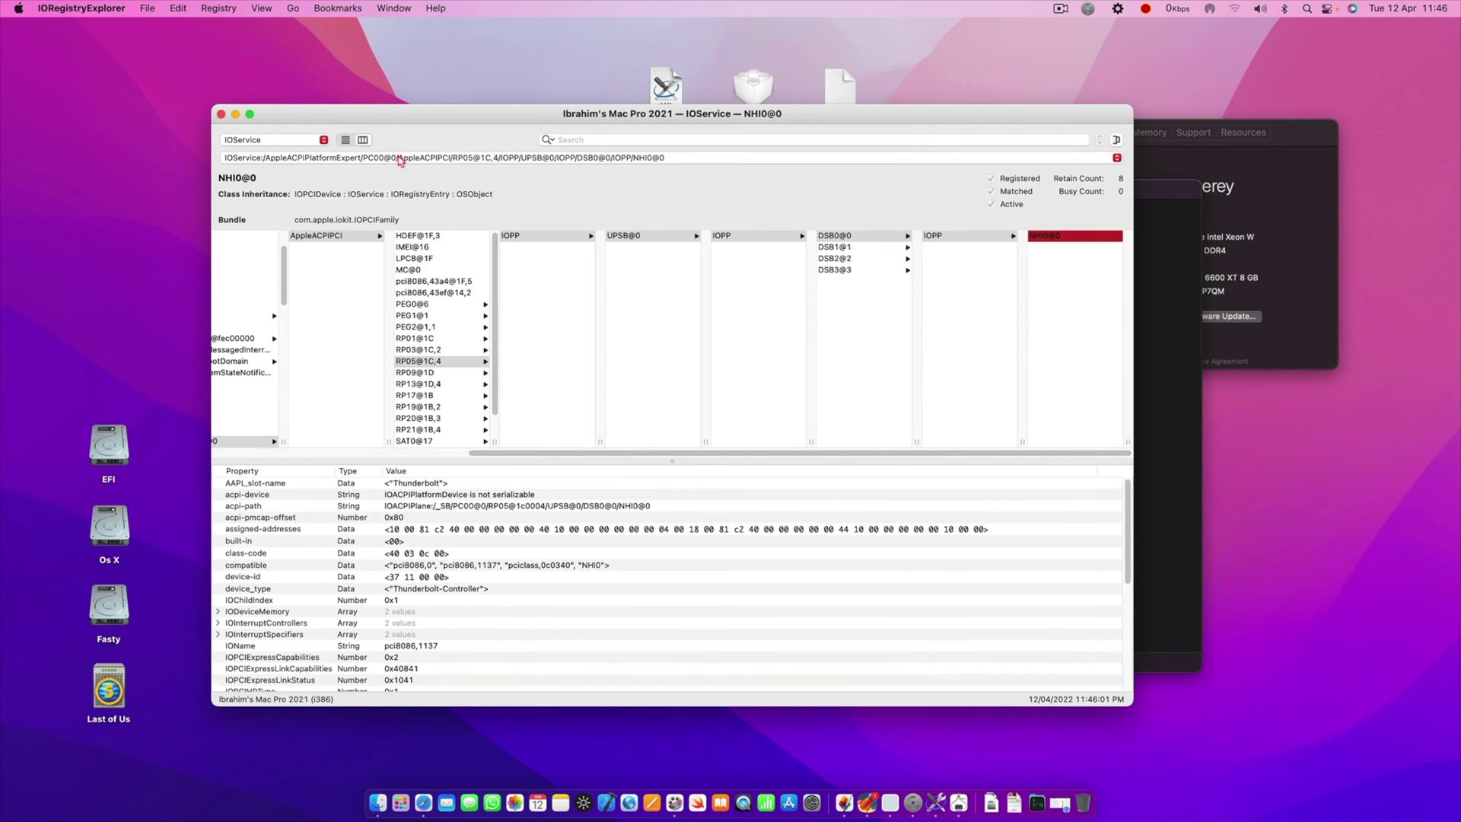
Step: Close IORegistryExplorer, System Information and About This Mac, then select the three desktop files
{"action": "left_click", "coordinate": [220, 114]}
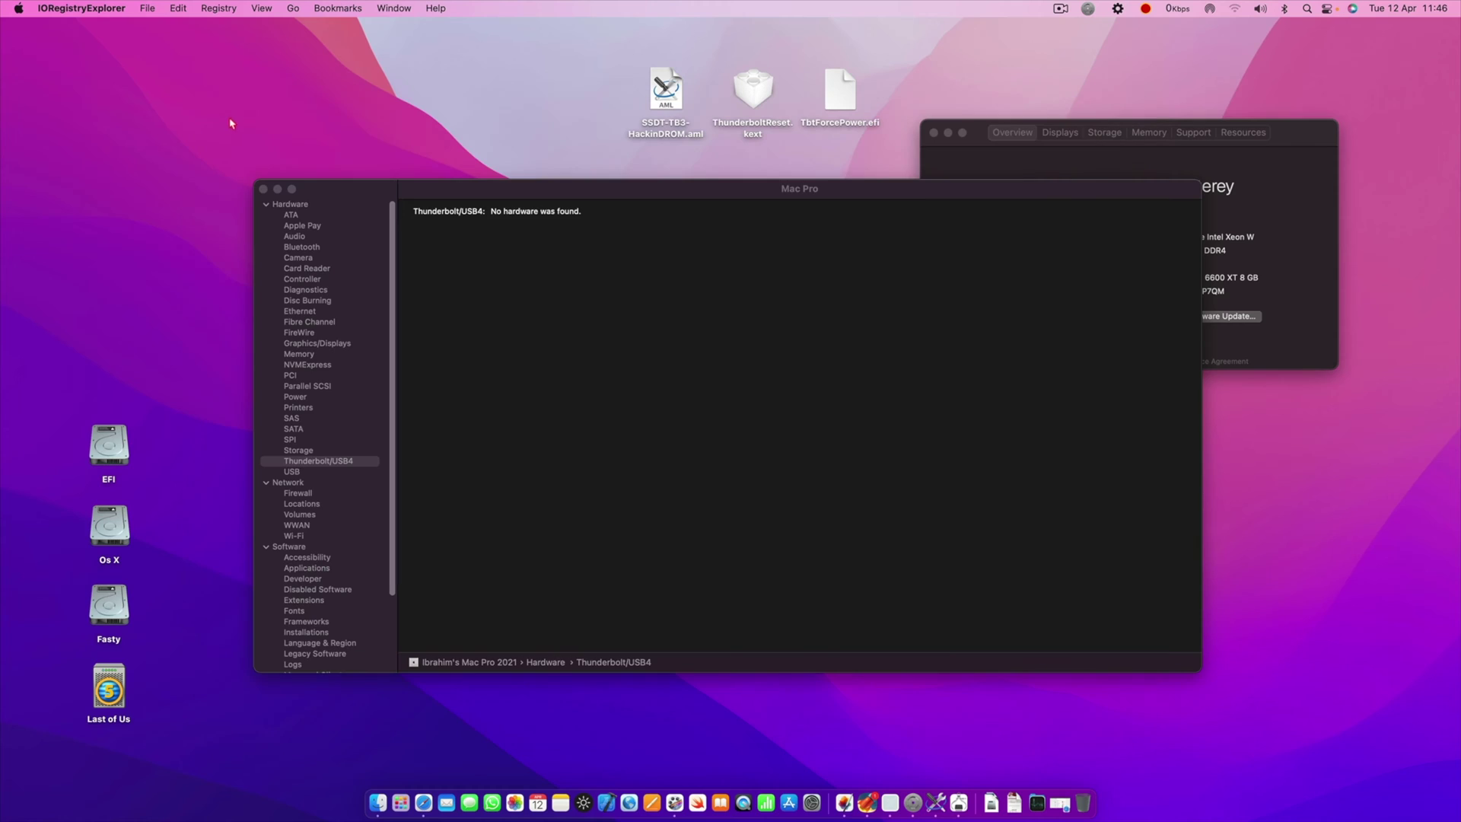
{"action": "left_click", "coordinate": [263, 189]}
{"action": "left_click", "coordinate": [934, 134]}
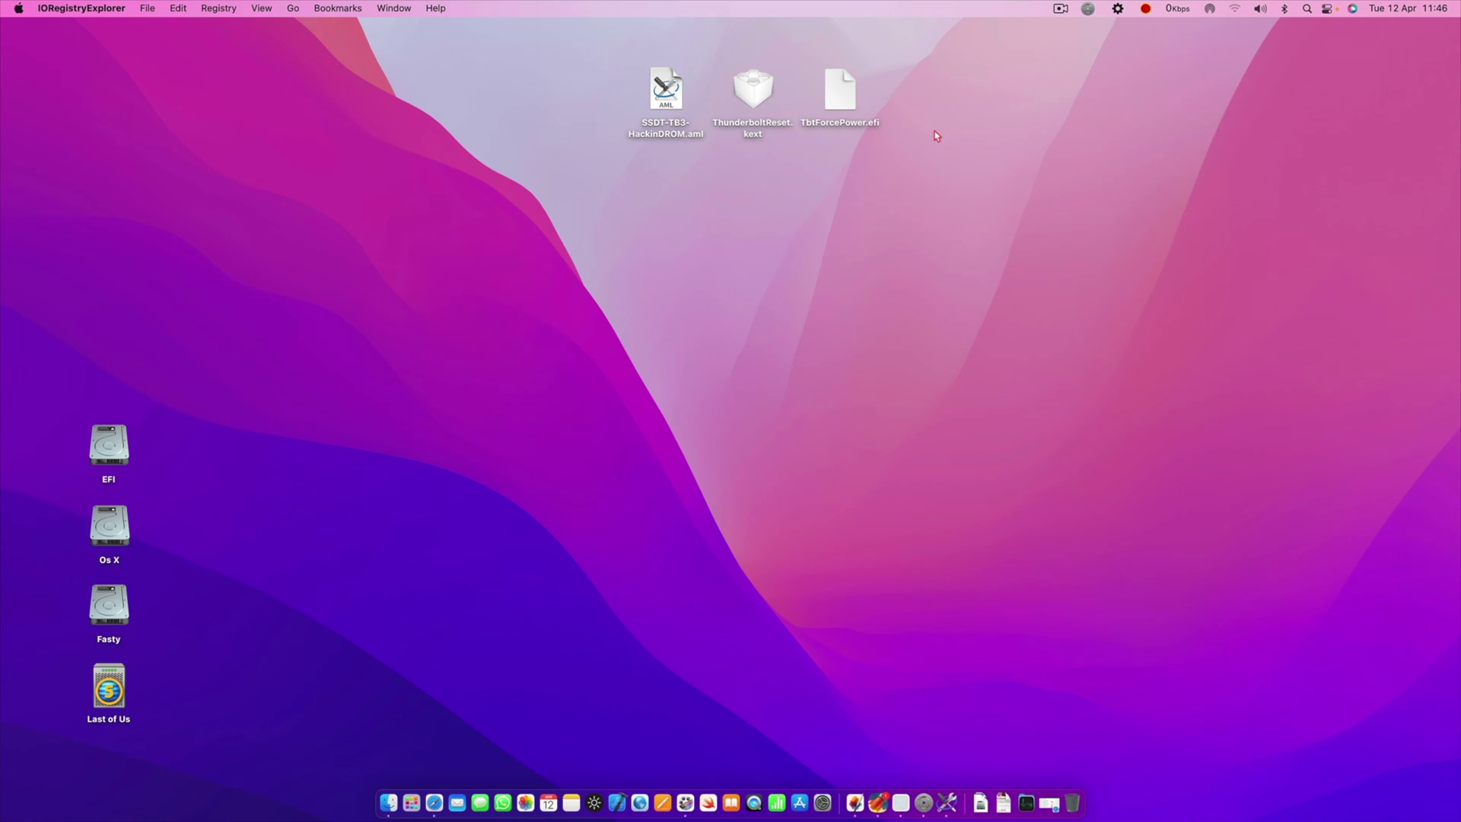
{"action": "left_click_drag", "start_coordinate": [951, 103], "coordinate": [632, 145]}
Step: Open the disk0s1 EFI partition and navigate into its EFI/OC folder
{"action": "left_click", "coordinate": [871, 204]}
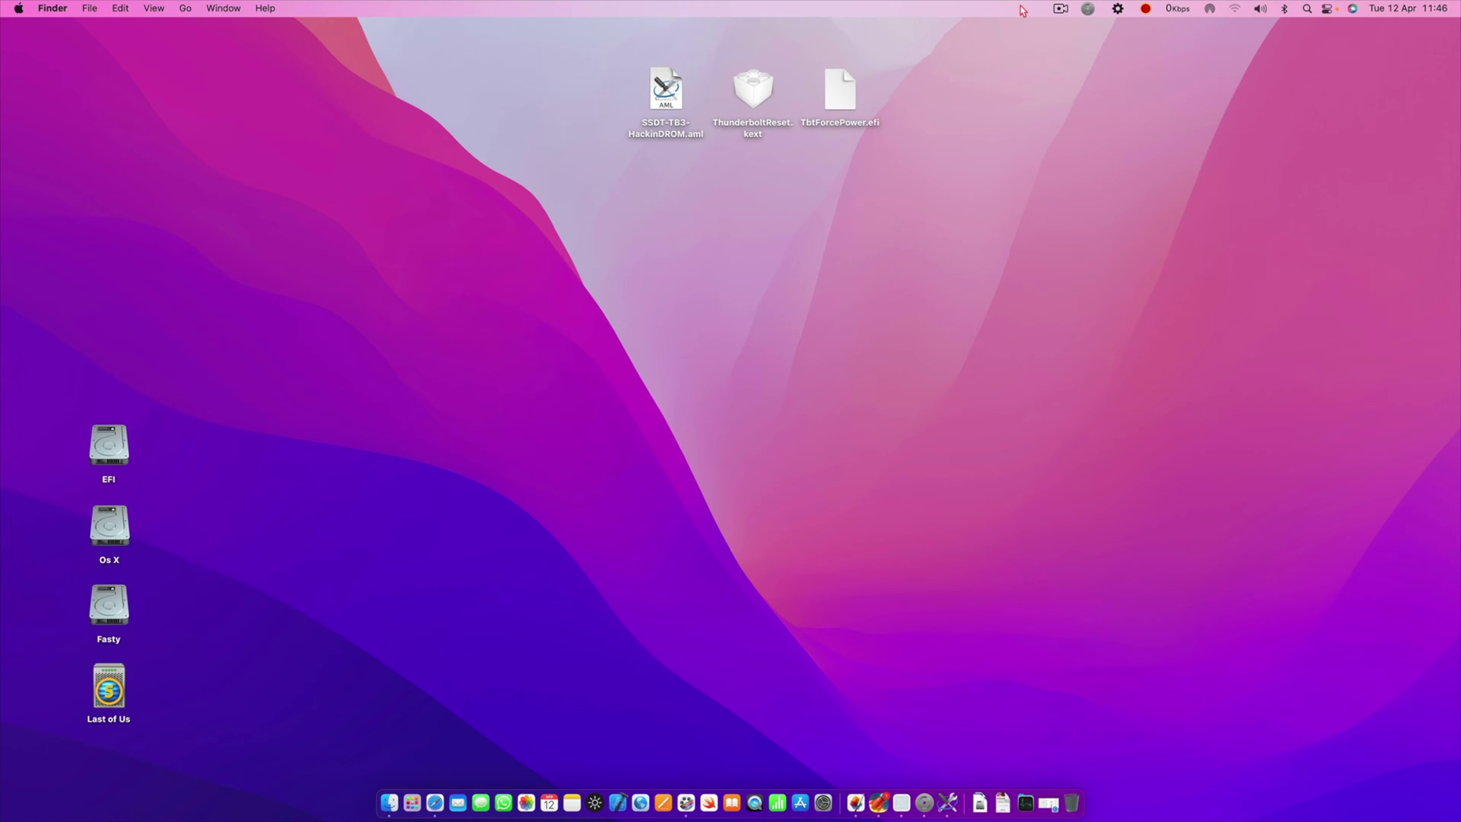
{"action": "left_click", "coordinate": [1094, 8]}
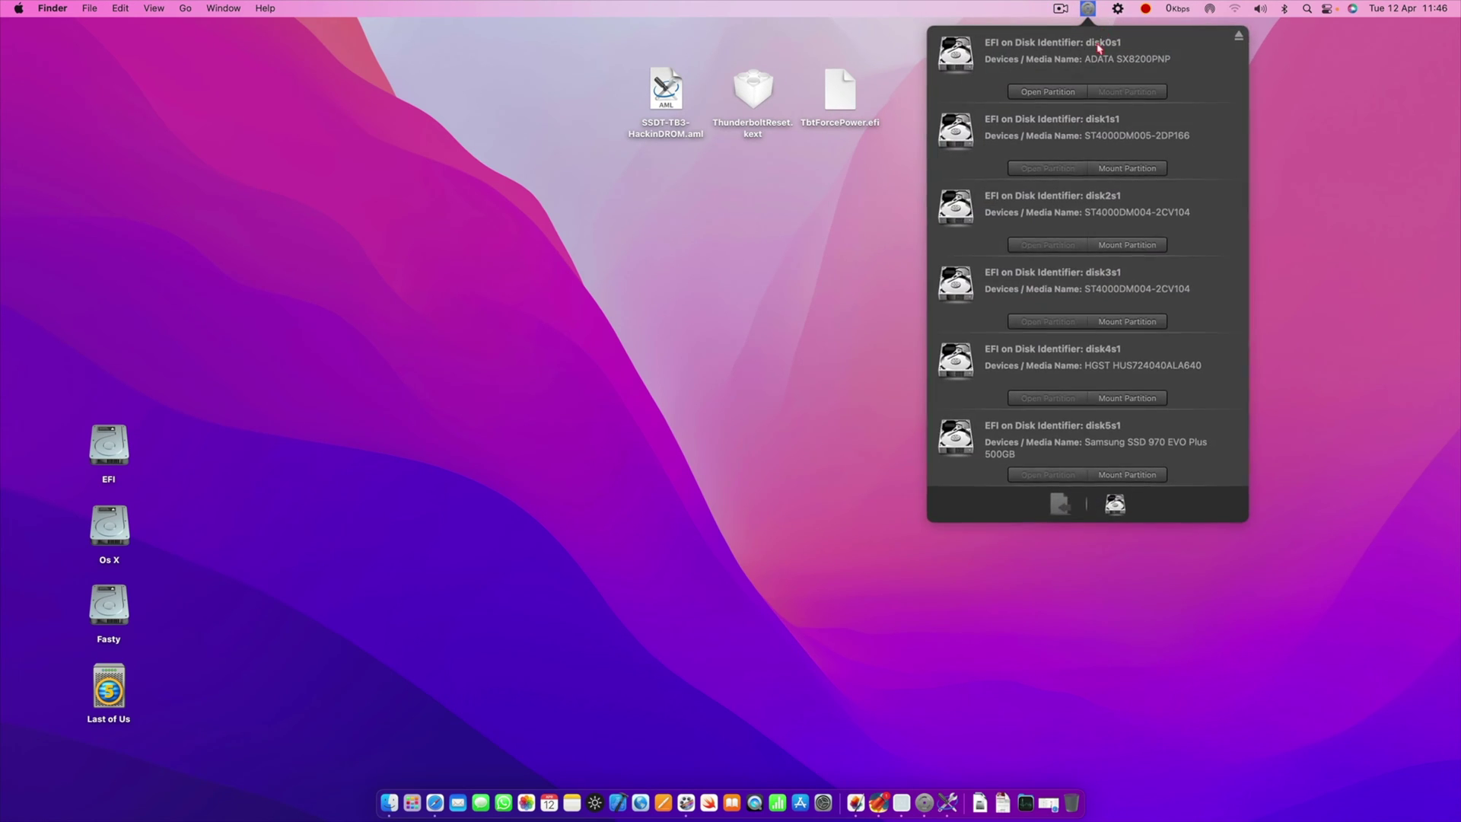
{"action": "left_click", "coordinate": [1075, 91]}
{"action": "left_click", "coordinate": [745, 254]}
{"action": "double_click", "coordinate": [713, 216]}
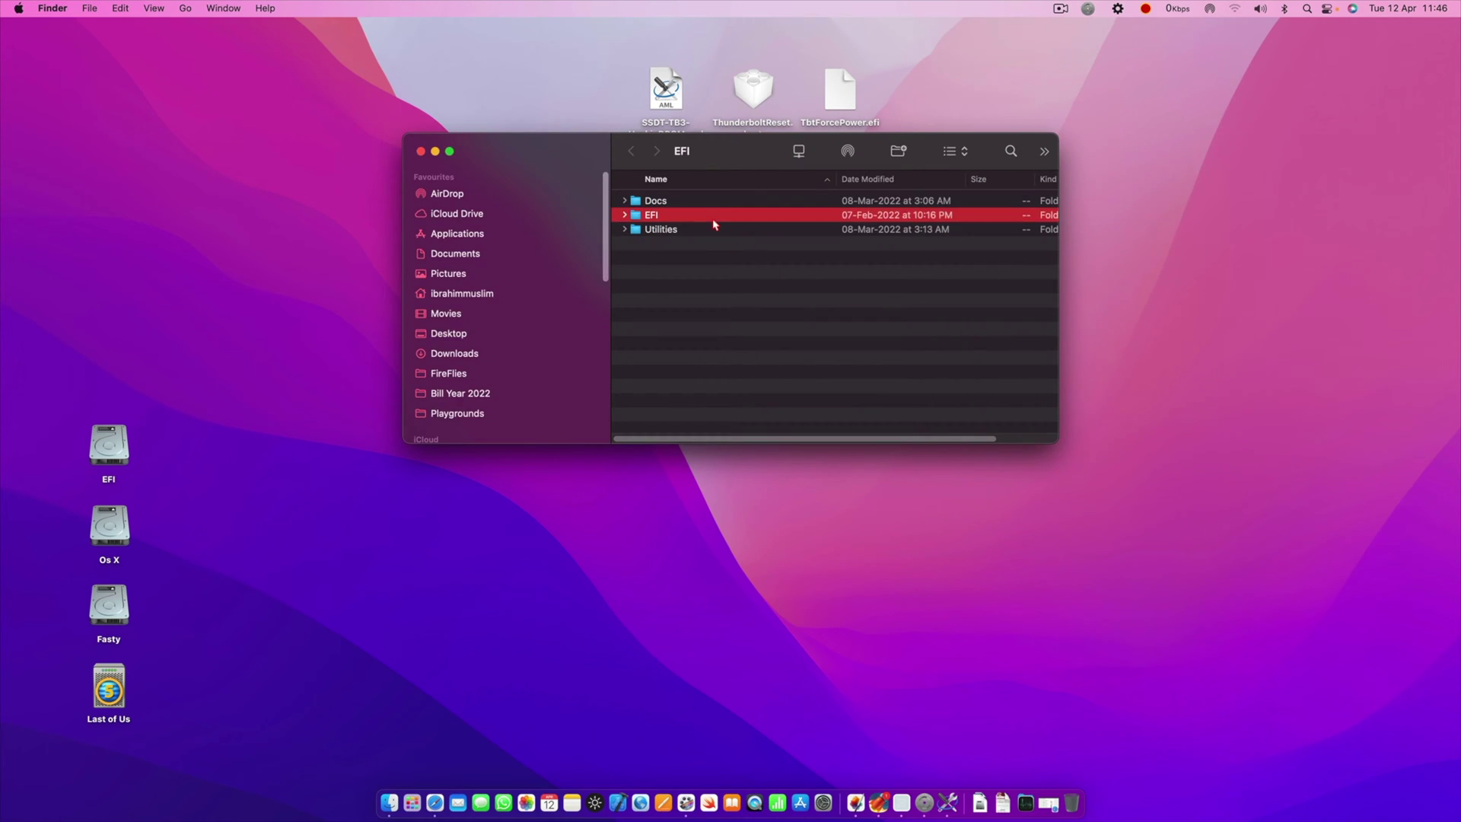
{"action": "double_click", "coordinate": [707, 217]}
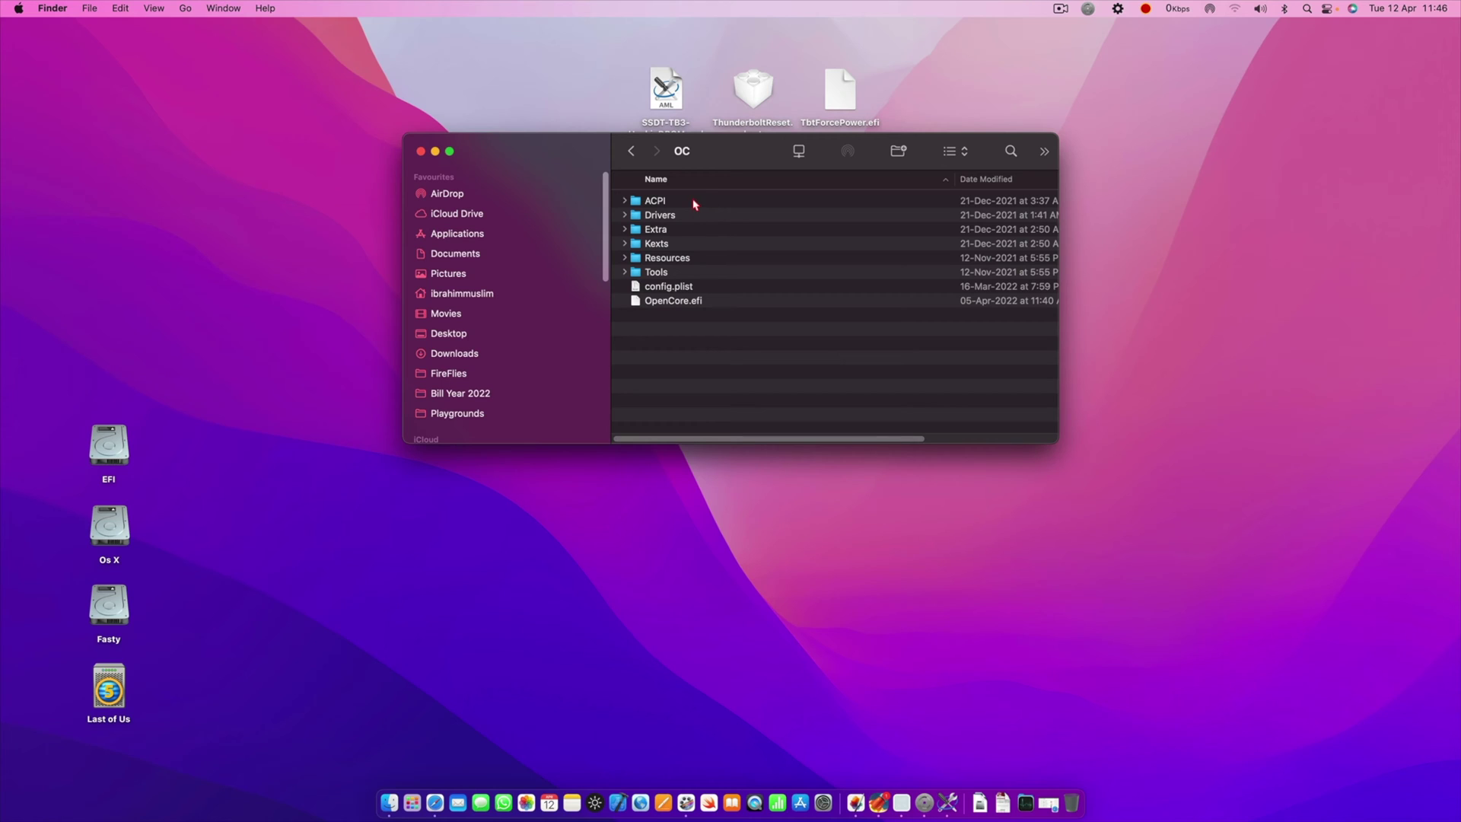
{"action": "left_click", "coordinate": [702, 202]}
{"action": "left_click_drag", "start_coordinate": [763, 156], "coordinate": [684, 290]}
Step: Copy SSDT-TB3-HackinDROM.aml from the desktop into OC/ACPI, replacing the existing file
{"action": "left_click_drag", "start_coordinate": [674, 99], "coordinate": [643, 116]}
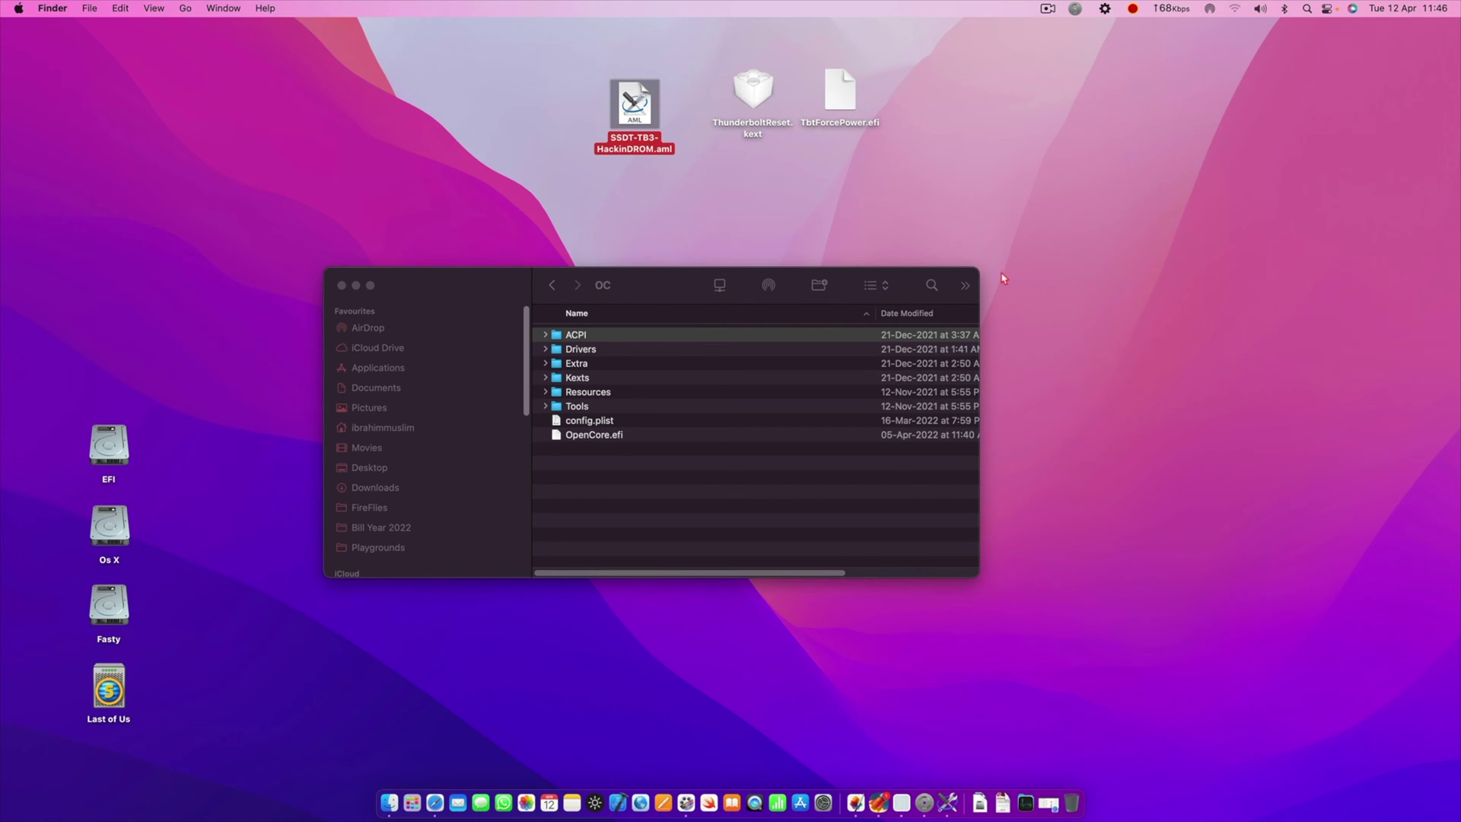
{"action": "left_click_drag", "start_coordinate": [980, 272], "coordinate": [1349, 211]}
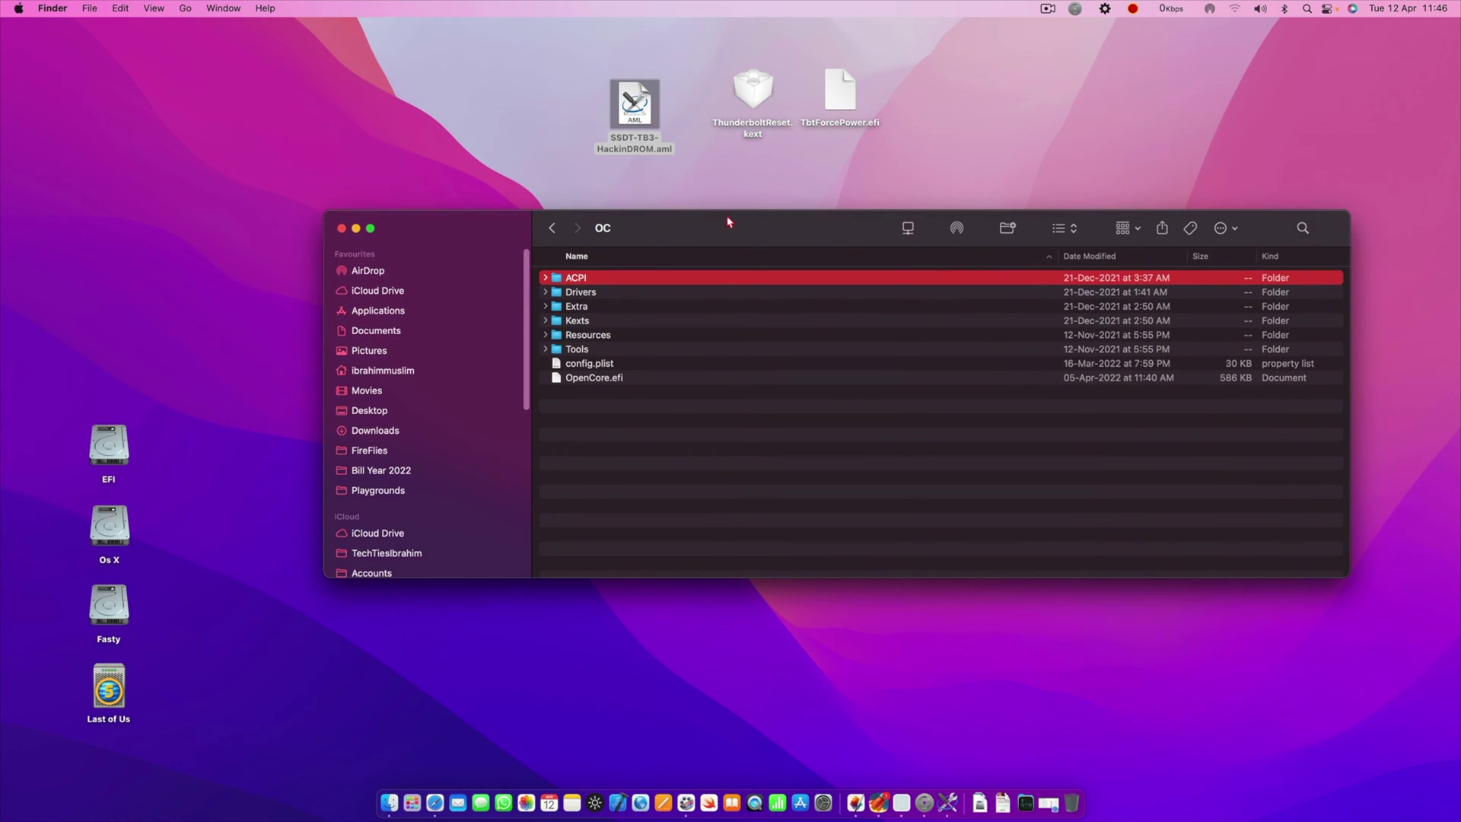
{"action": "left_click_drag", "start_coordinate": [728, 222], "coordinate": [688, 254]}
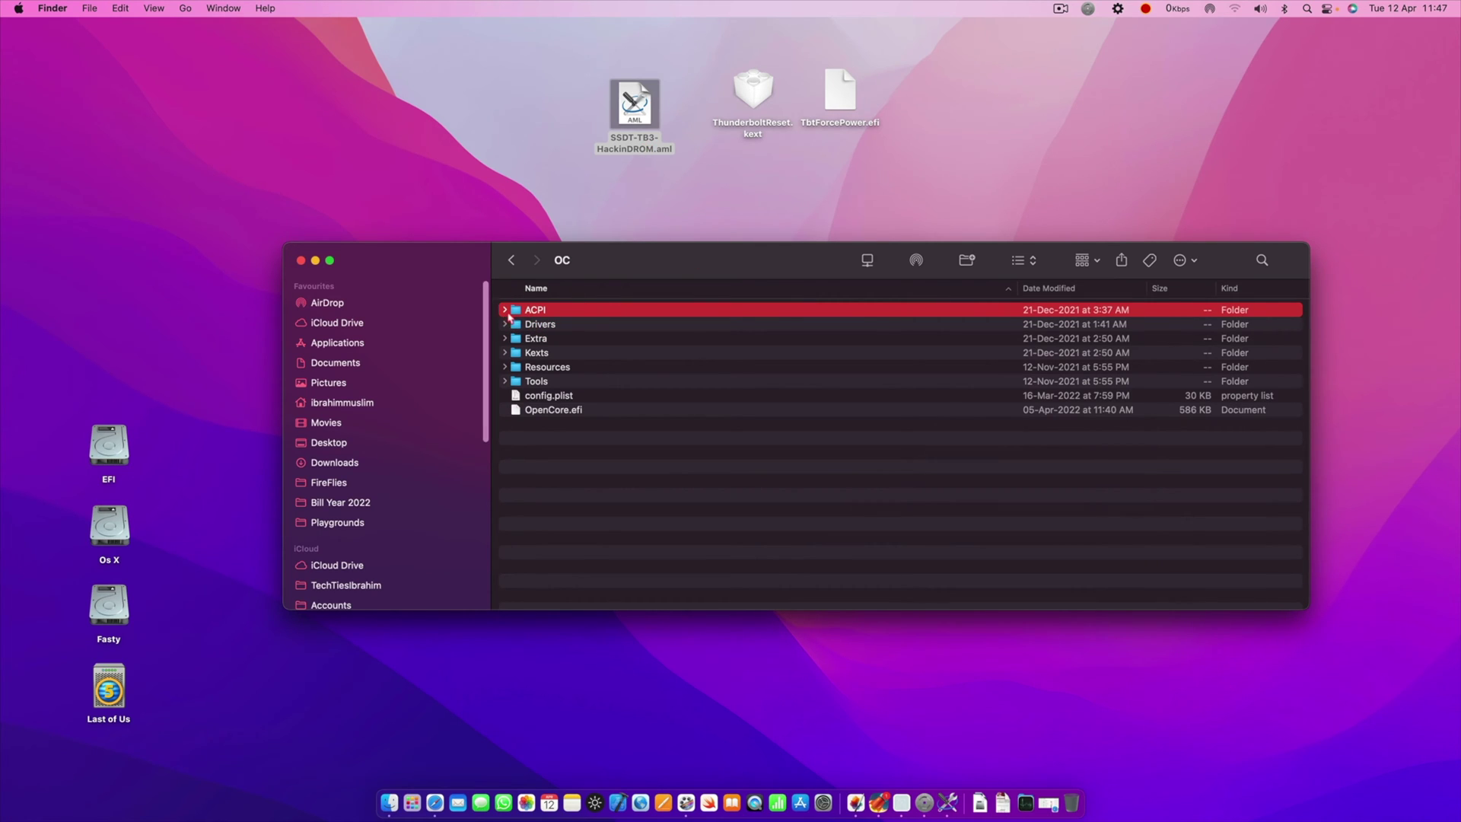
{"action": "left_click", "coordinate": [502, 310]}
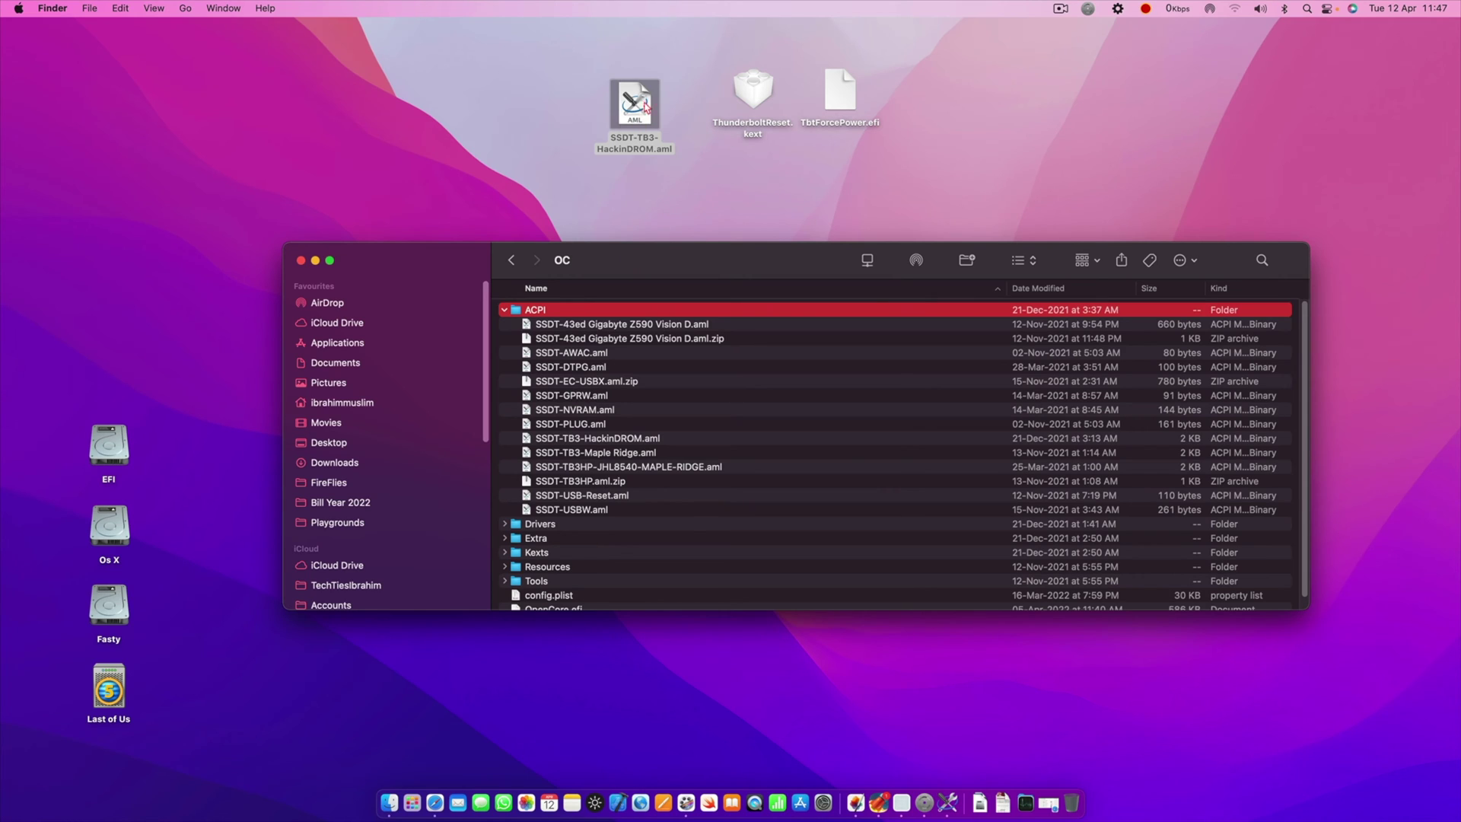
{"action": "left_click_drag", "start_coordinate": [645, 108], "coordinate": [788, 390]}
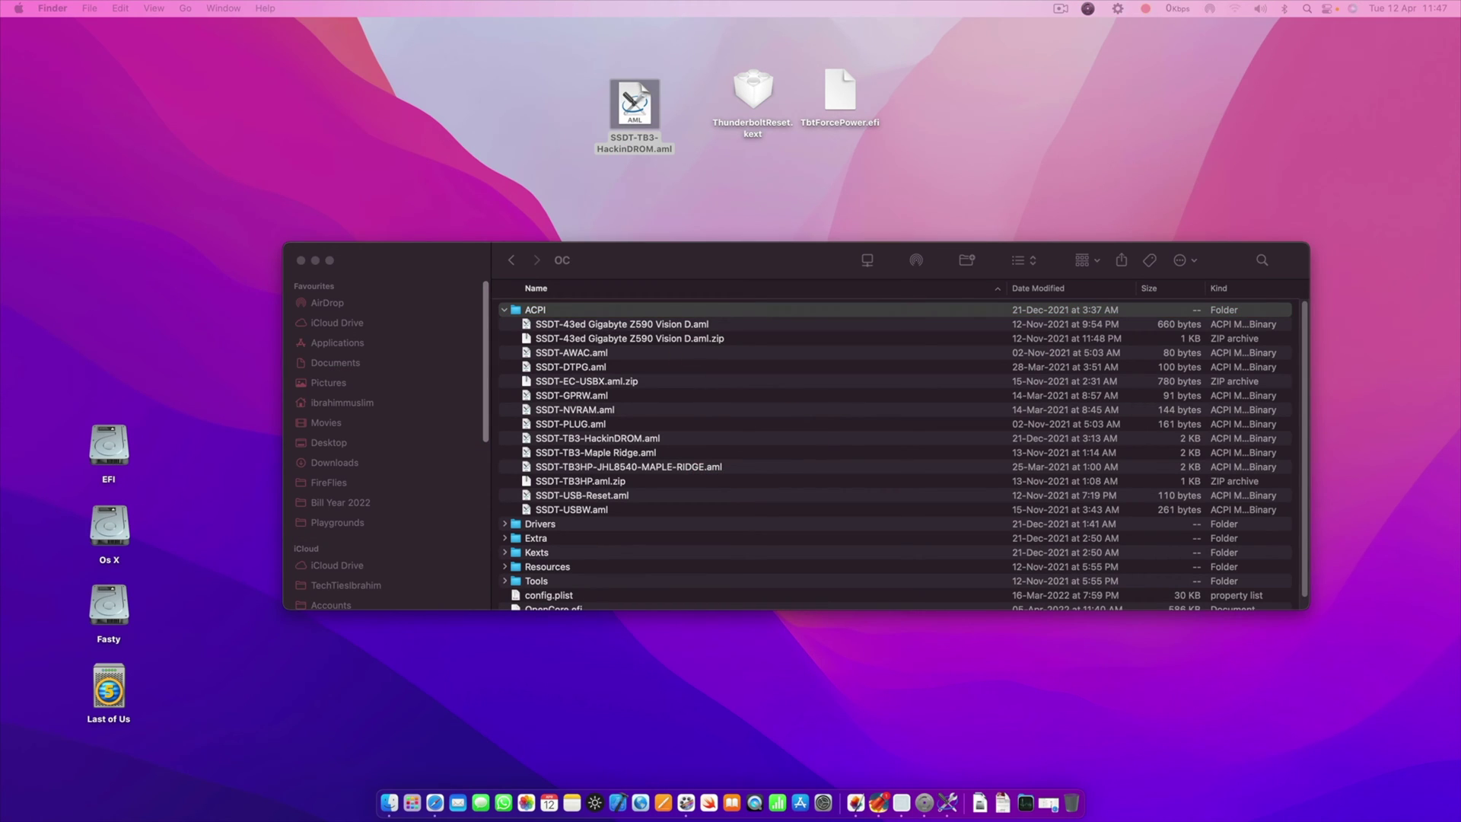
{"action": "left_click", "coordinate": [883, 200]}
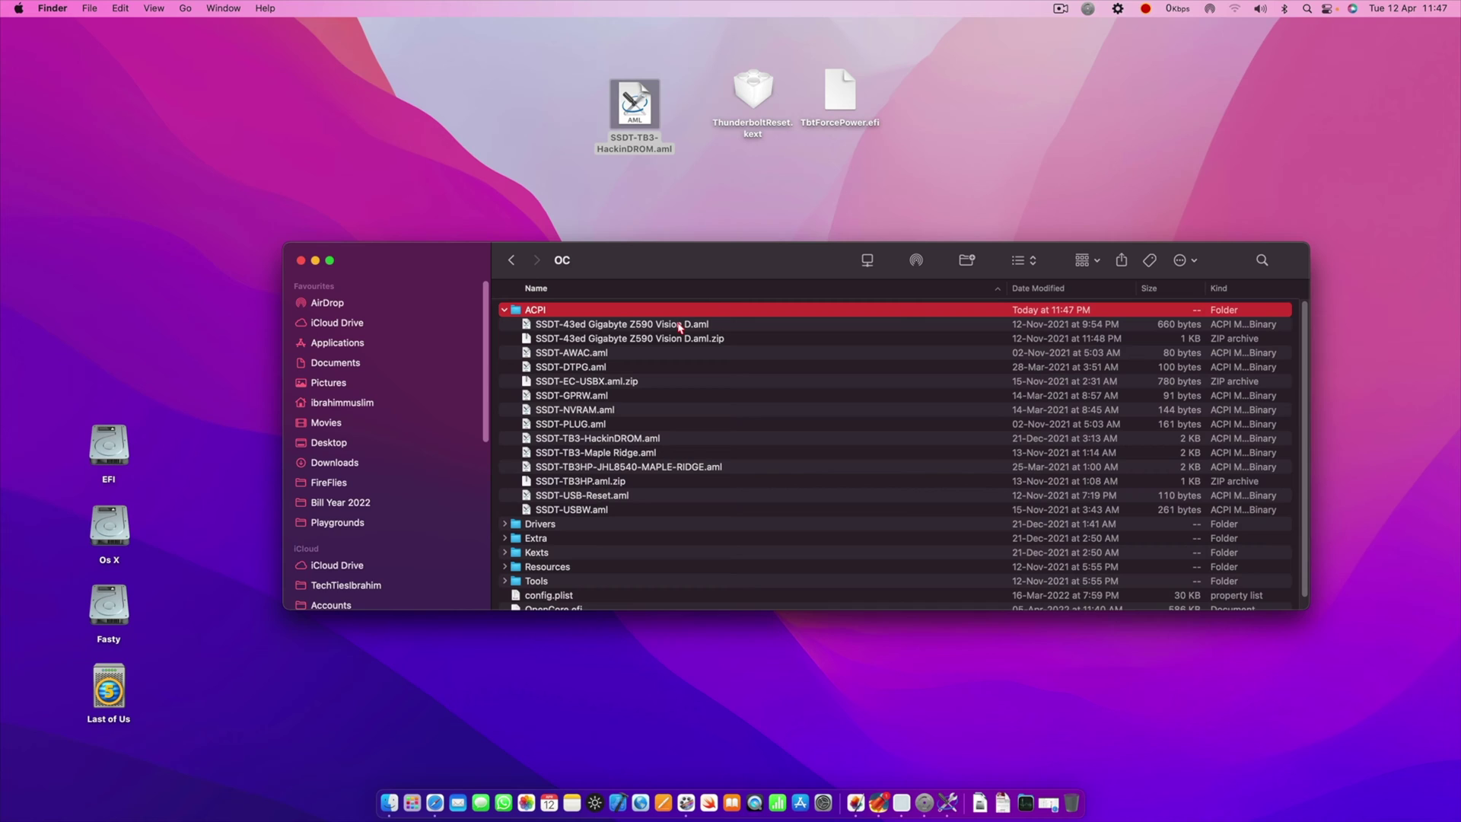
{"action": "left_click", "coordinate": [504, 310]}
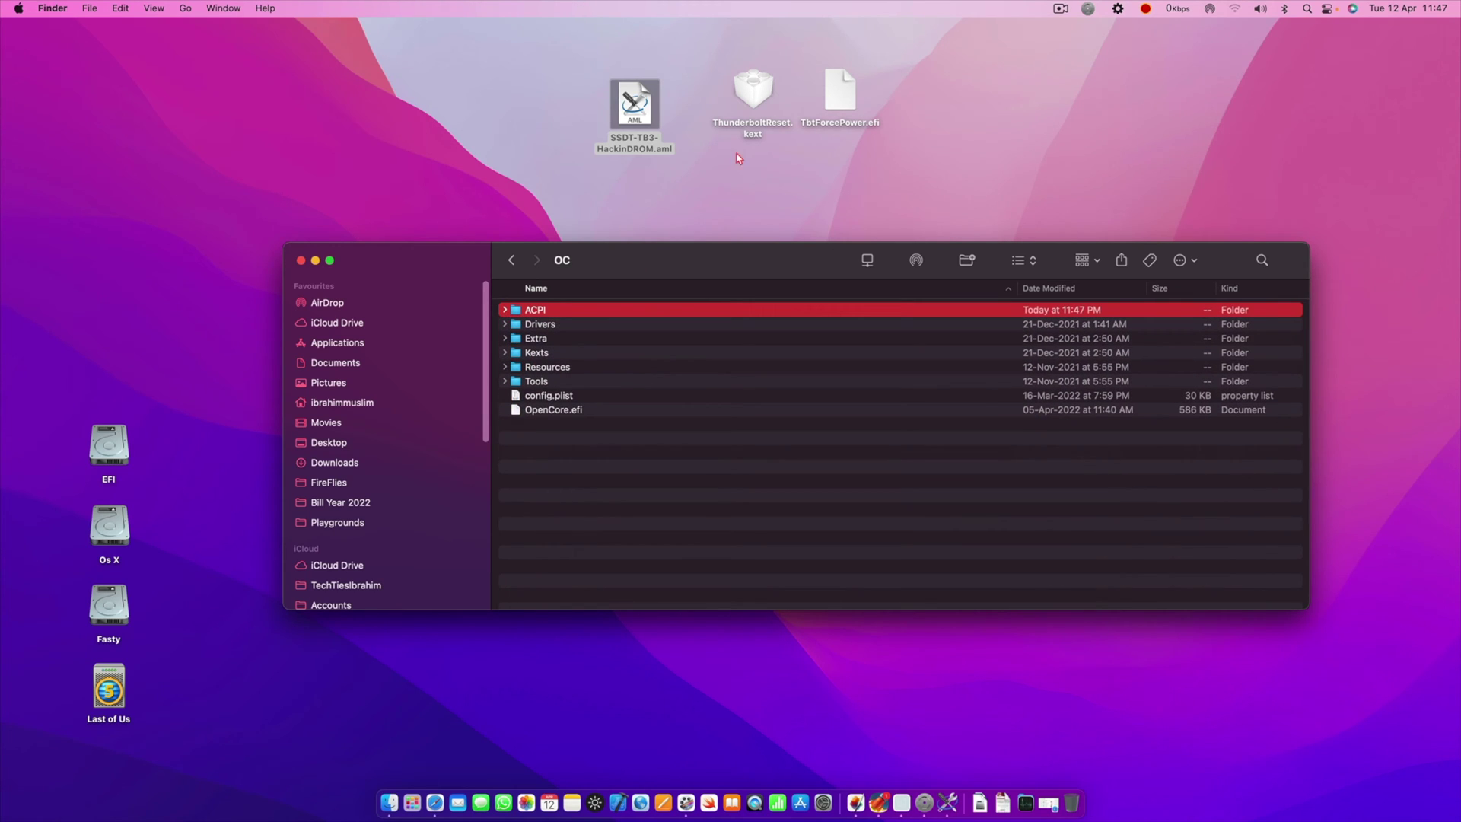
Step: Copy ThunderboltReset.kext into the Kexts folder, replacing the existing one
{"action": "left_click", "coordinate": [635, 106]}
{"action": "left_click", "coordinate": [749, 88]}
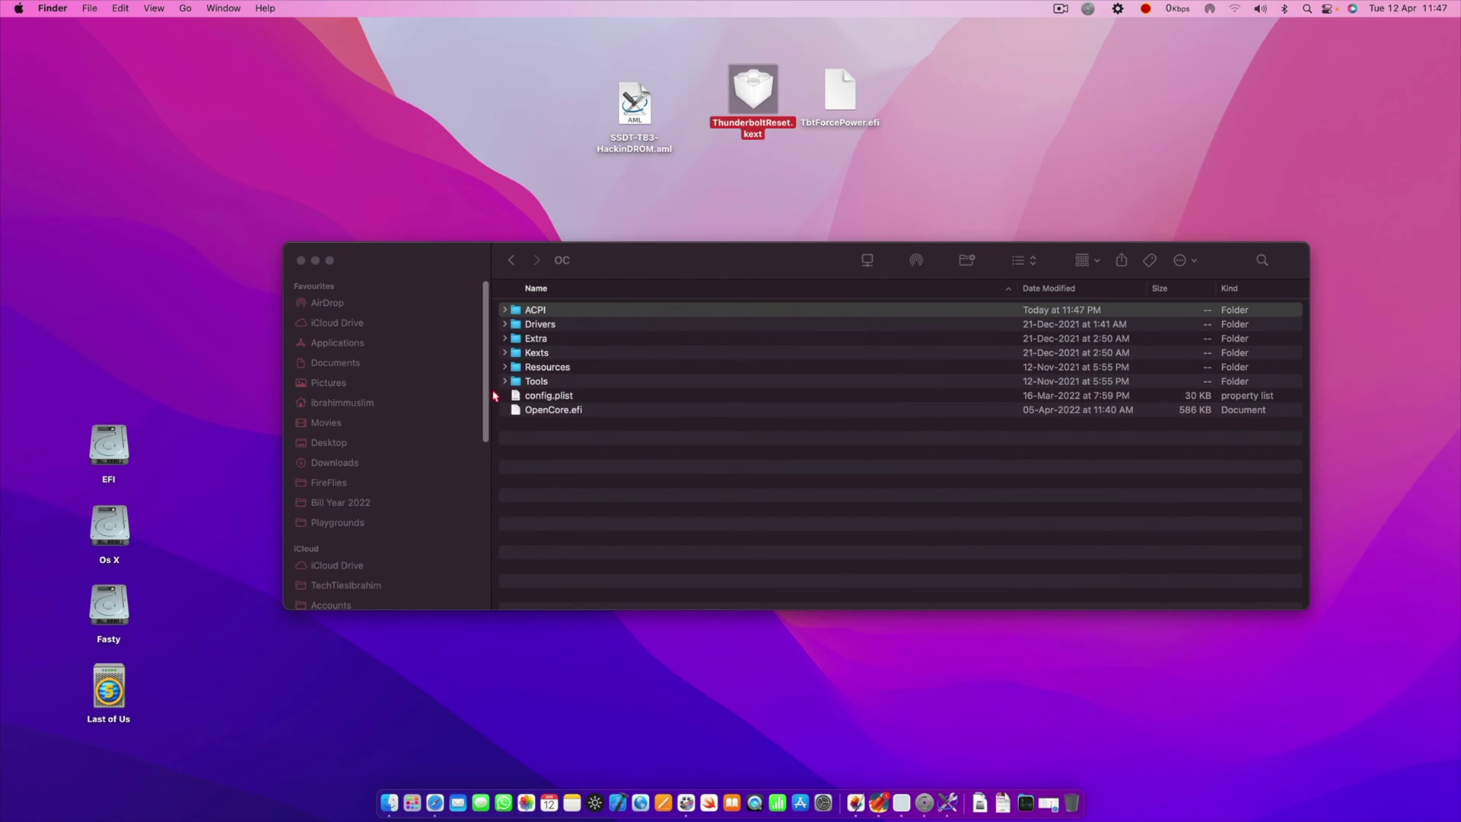
{"action": "left_click_drag", "start_coordinate": [514, 359], "coordinate": [516, 358]}
{"action": "left_click", "coordinate": [886, 190]}
{"action": "left_click", "coordinate": [503, 352]}
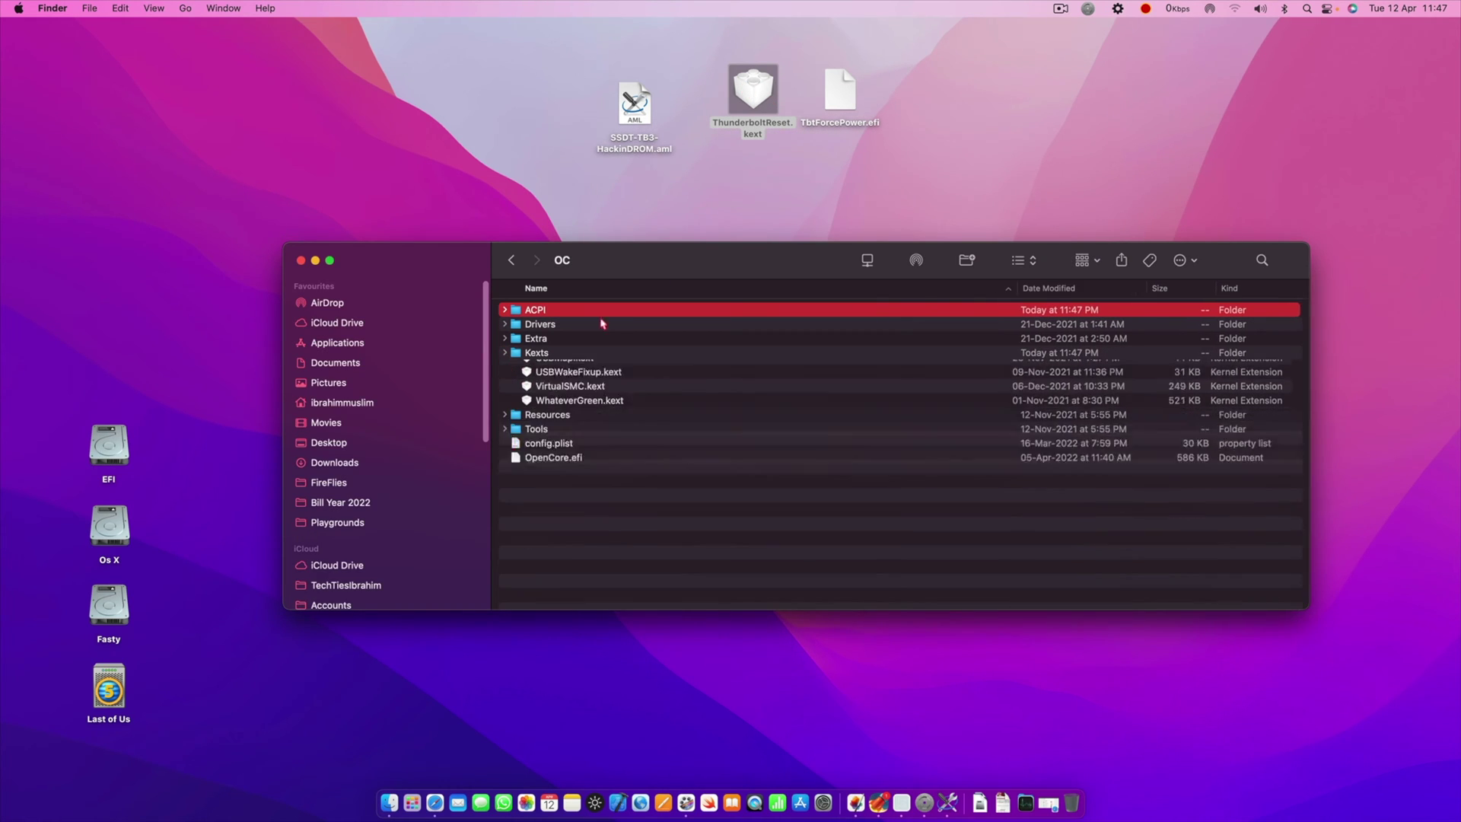
Step: Copy TbtForcePower.efi into the Drivers folder, replacing the existing one, and close the Finder window
{"action": "left_click", "coordinate": [838, 85]}
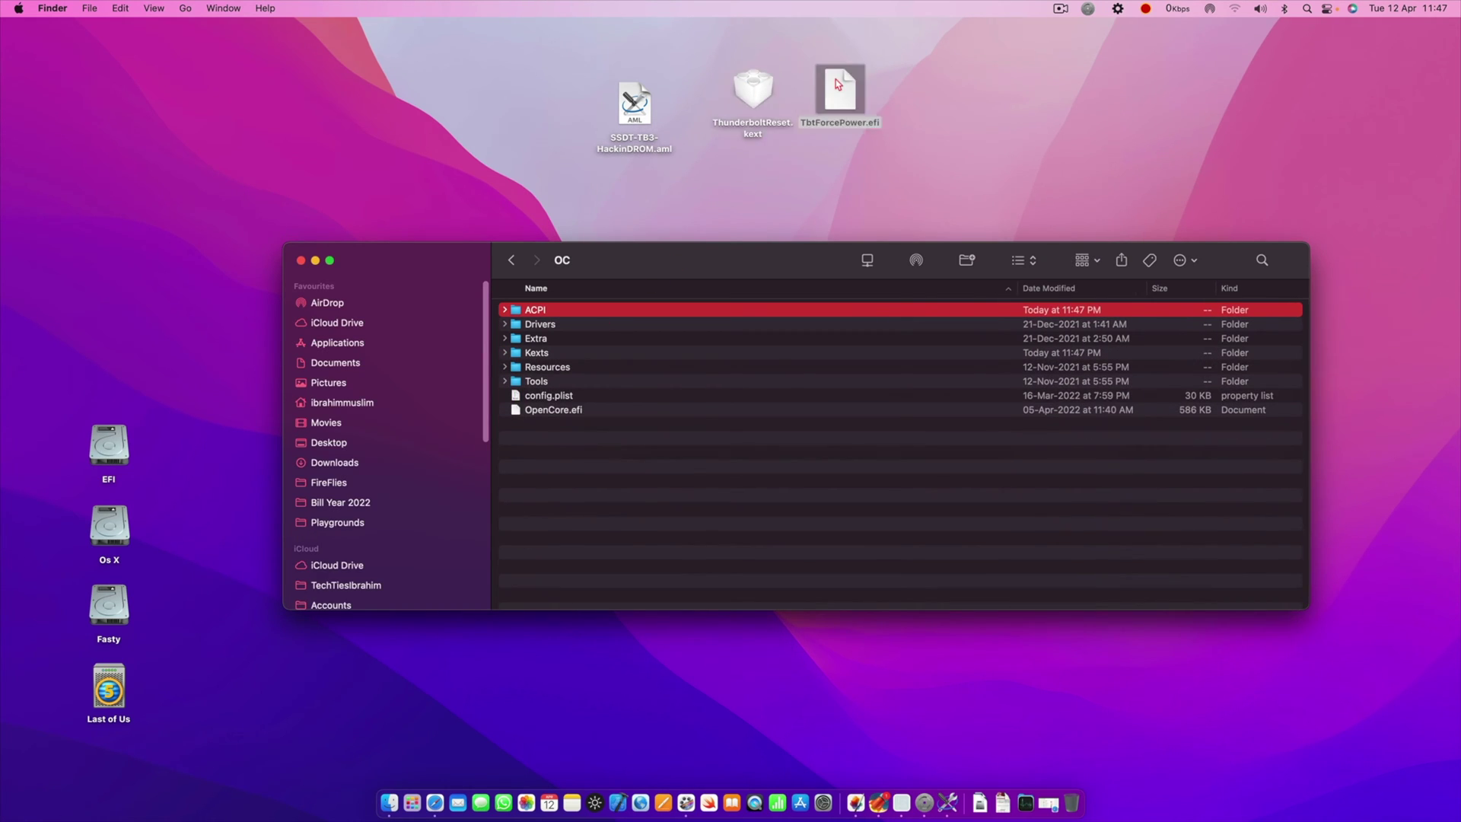
{"action": "double_click", "coordinate": [533, 385]}
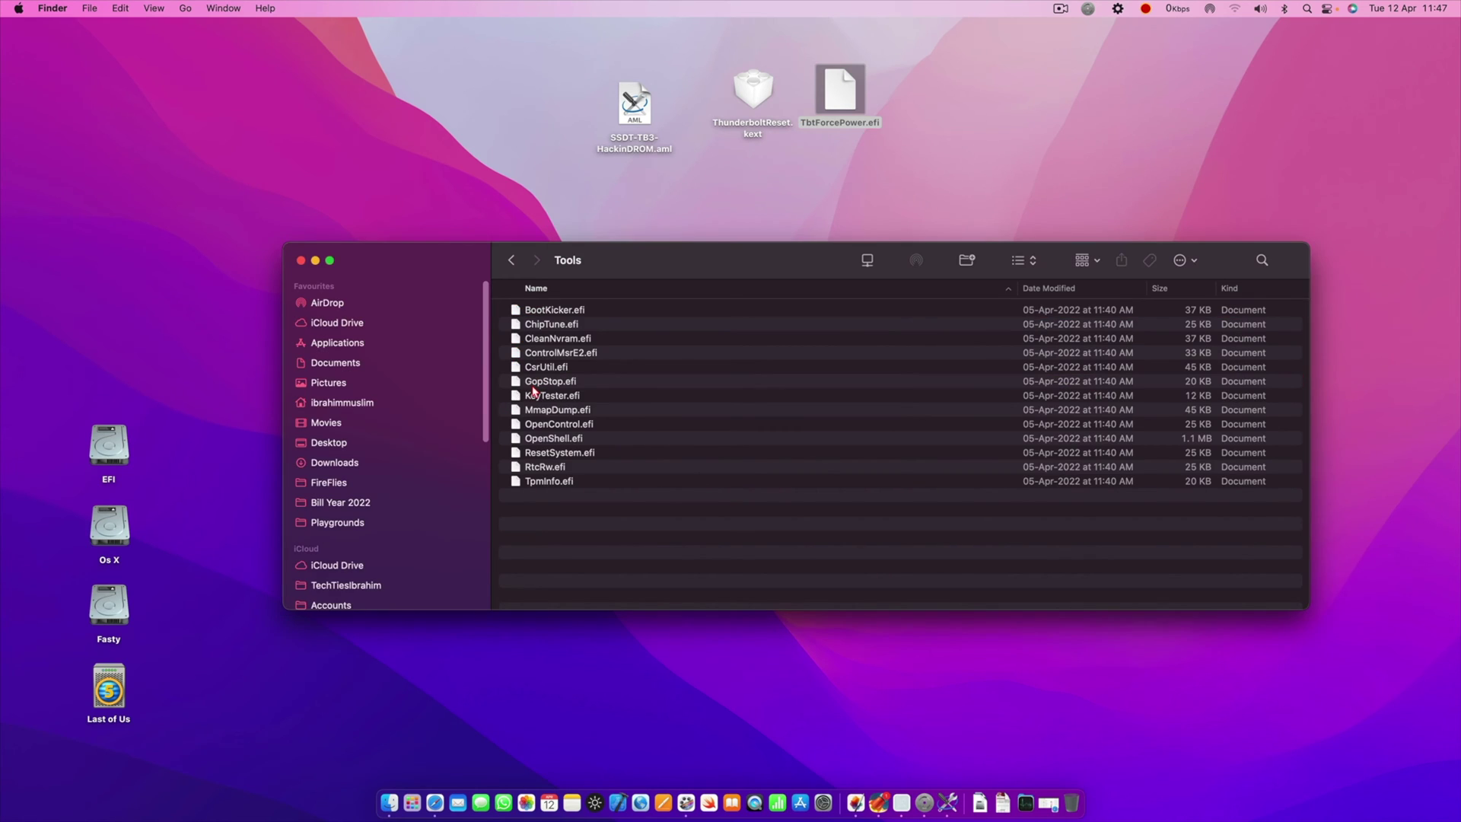
{"action": "left_click", "coordinate": [511, 260]}
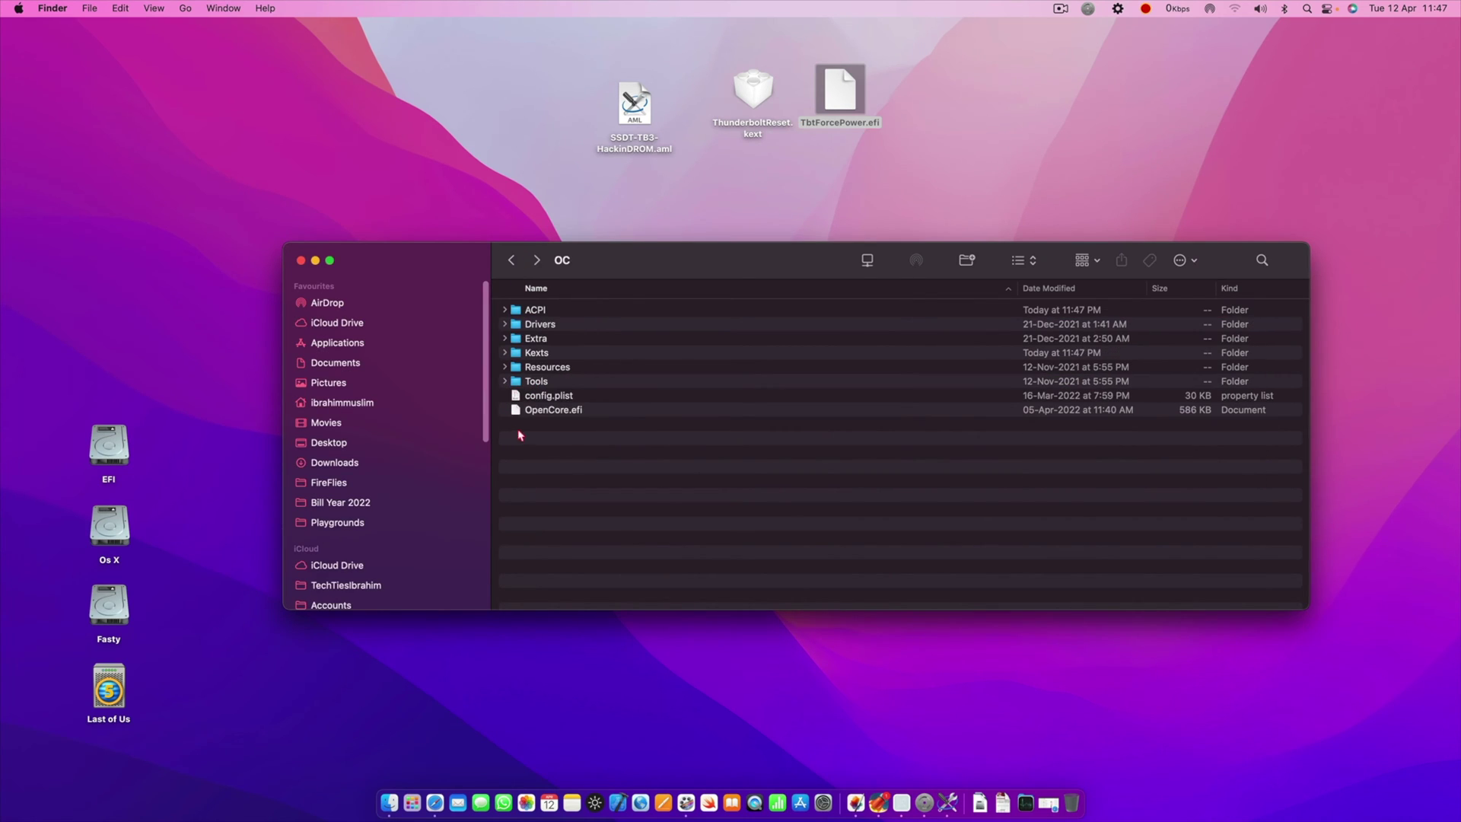
{"action": "left_click", "coordinate": [504, 323]}
{"action": "left_click", "coordinate": [547, 324]}
{"action": "left_click_drag", "start_coordinate": [844, 91], "coordinate": [751, 438]}
{"action": "left_click", "coordinate": [888, 189]}
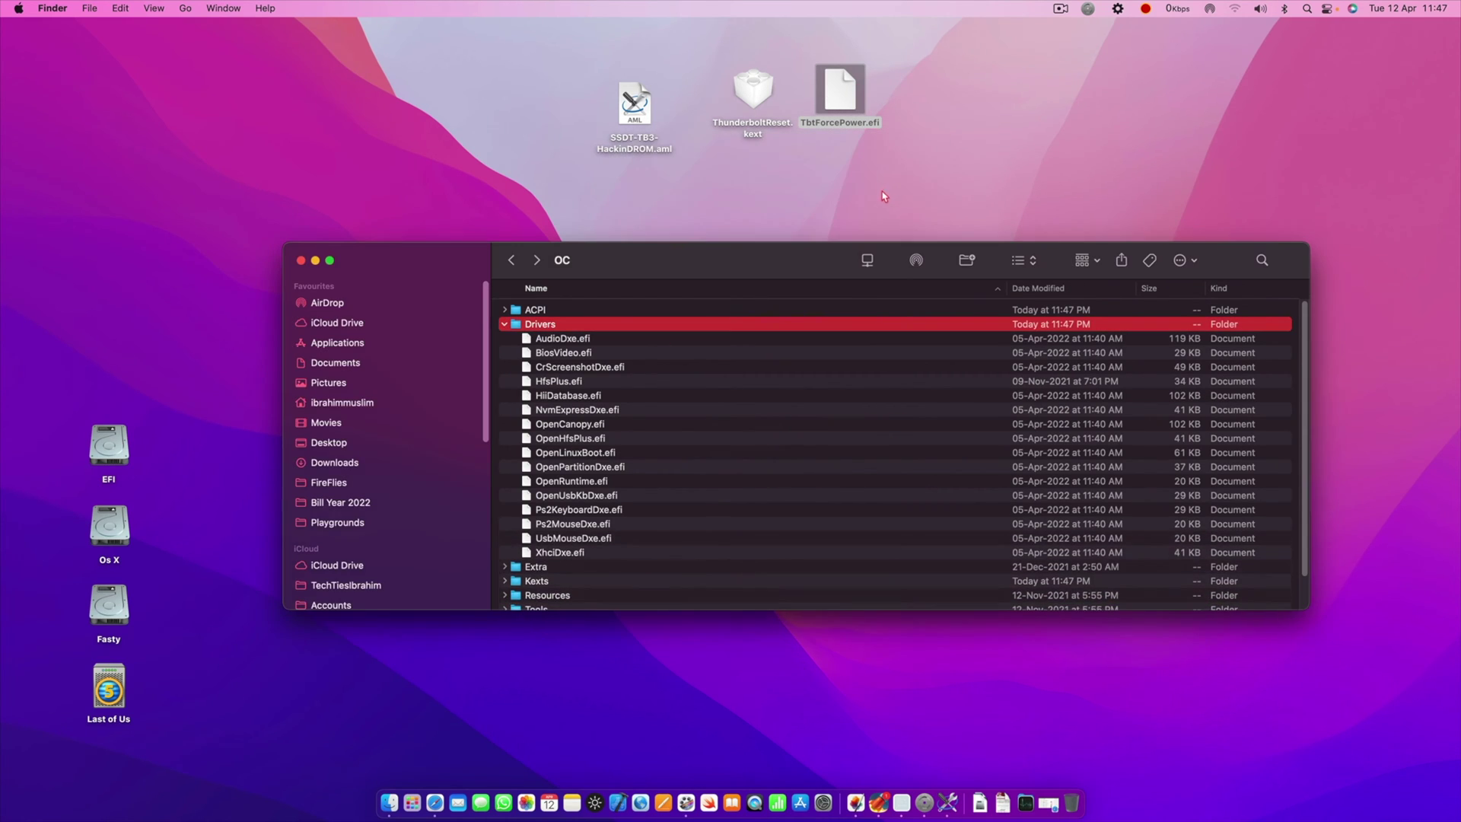
{"action": "left_click", "coordinate": [300, 260]}
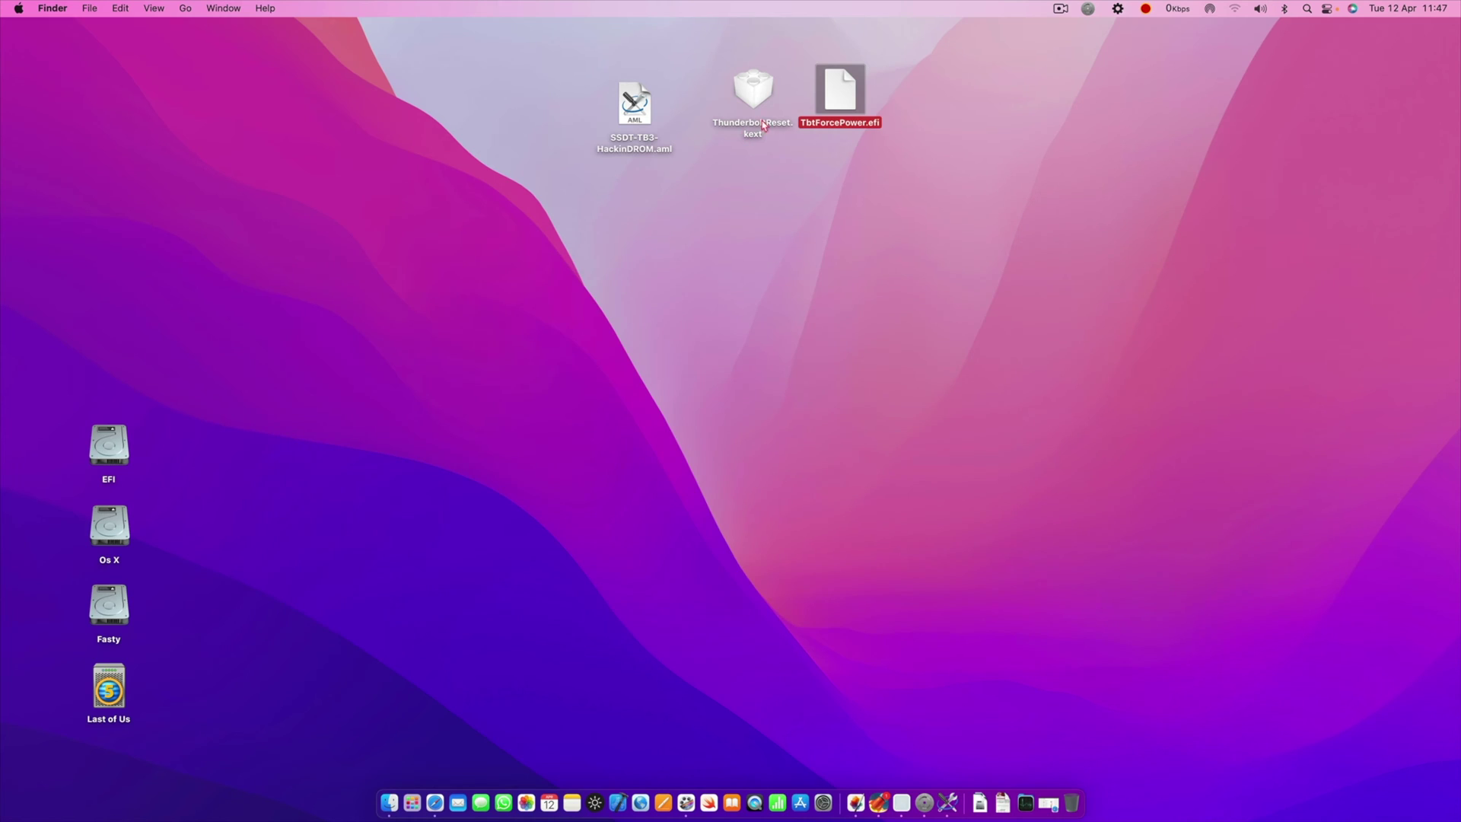
Step: Open EFI/OC/config.plist from the mounted EFI partition in OpenCore Configurator
{"action": "left_click", "coordinate": [1087, 8]}
{"action": "left_click", "coordinate": [1065, 91]}
{"action": "left_click", "coordinate": [656, 200]}
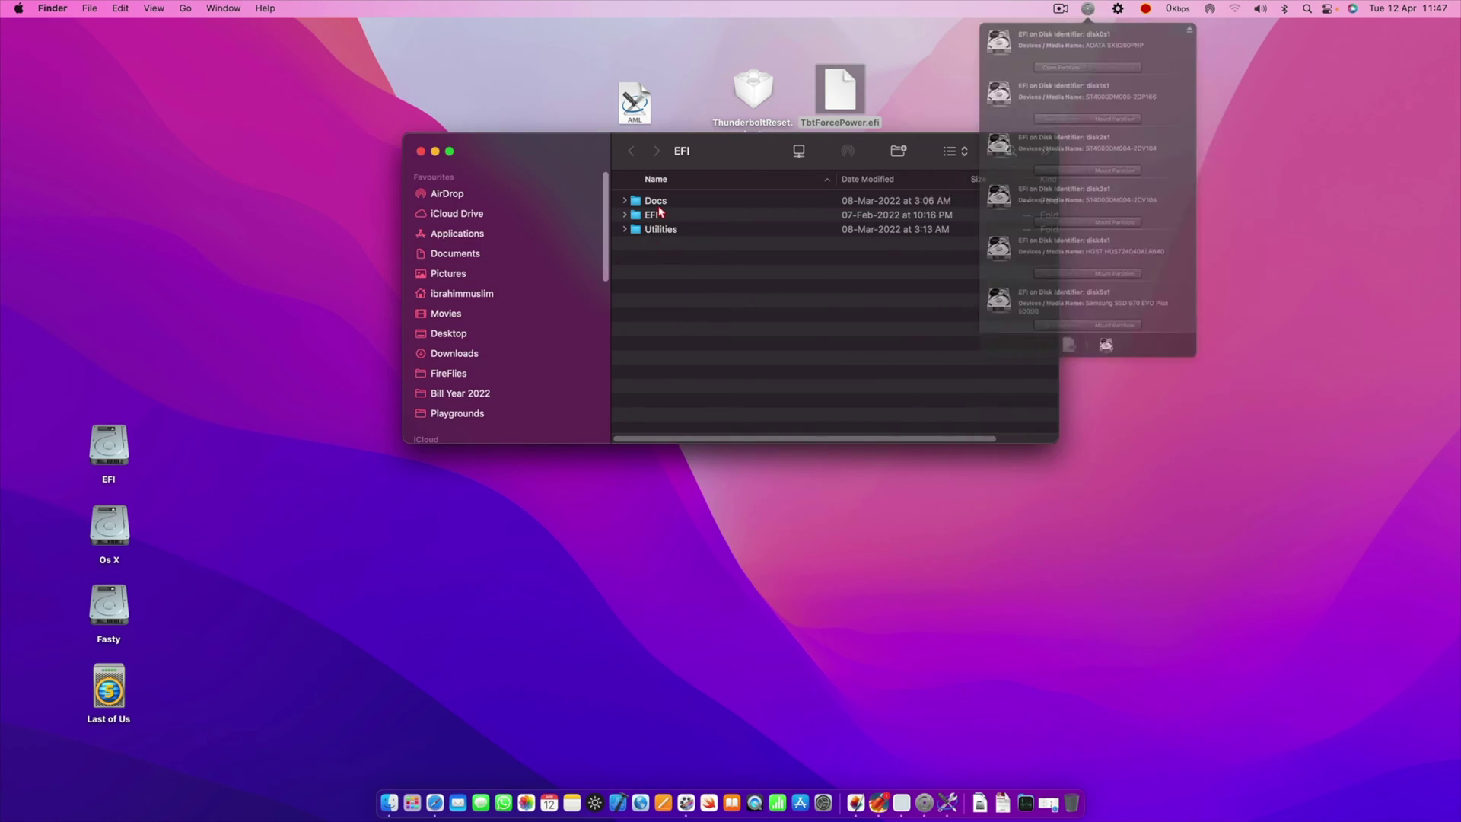
{"action": "double_click", "coordinate": [655, 200]}
{"action": "left_click", "coordinate": [631, 150]}
{"action": "left_click", "coordinate": [681, 217]}
{"action": "double_click", "coordinate": [681, 217]}
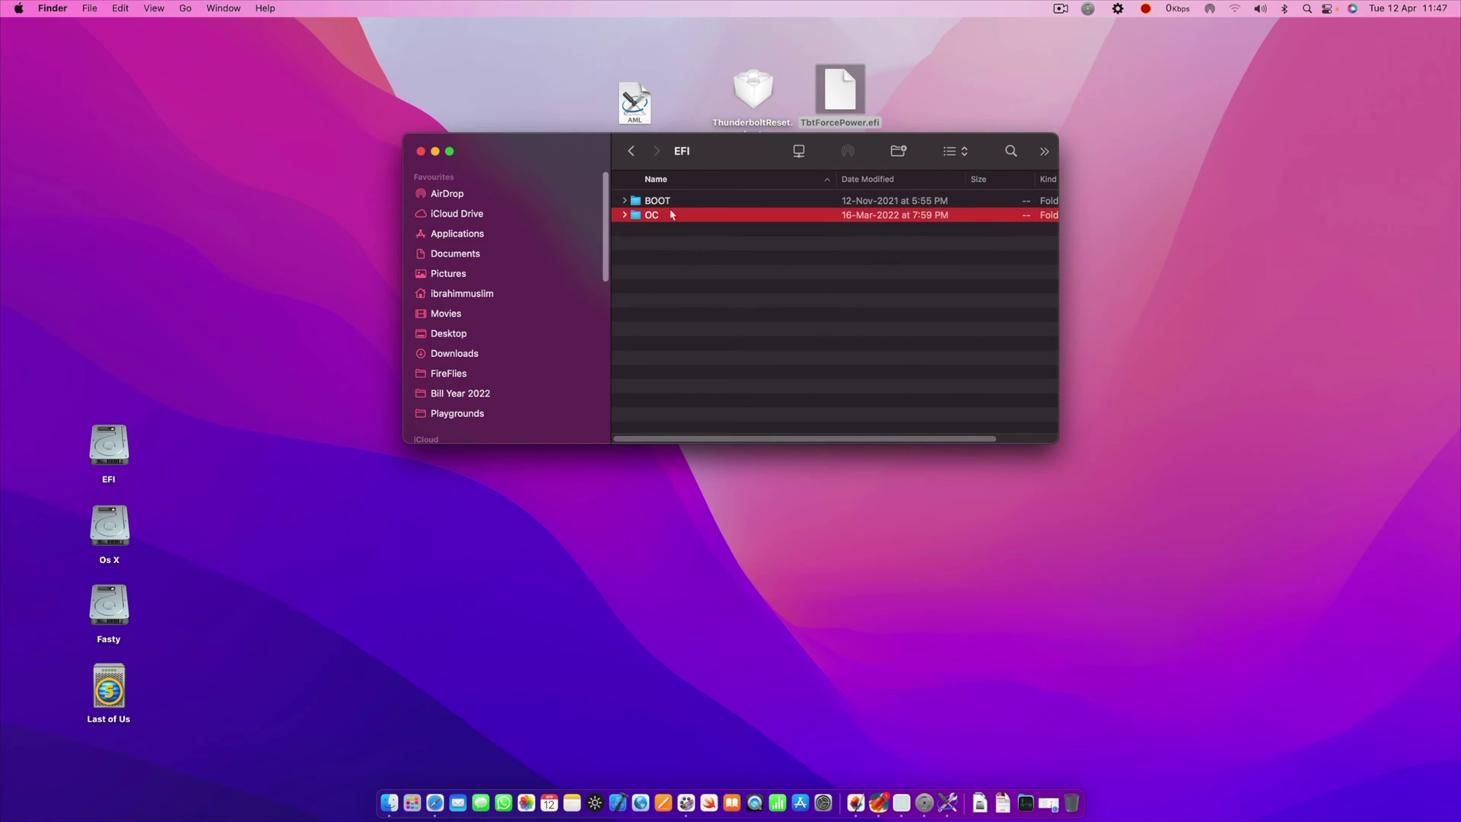
{"action": "double_click", "coordinate": [679, 215]}
{"action": "left_click", "coordinate": [625, 215]}
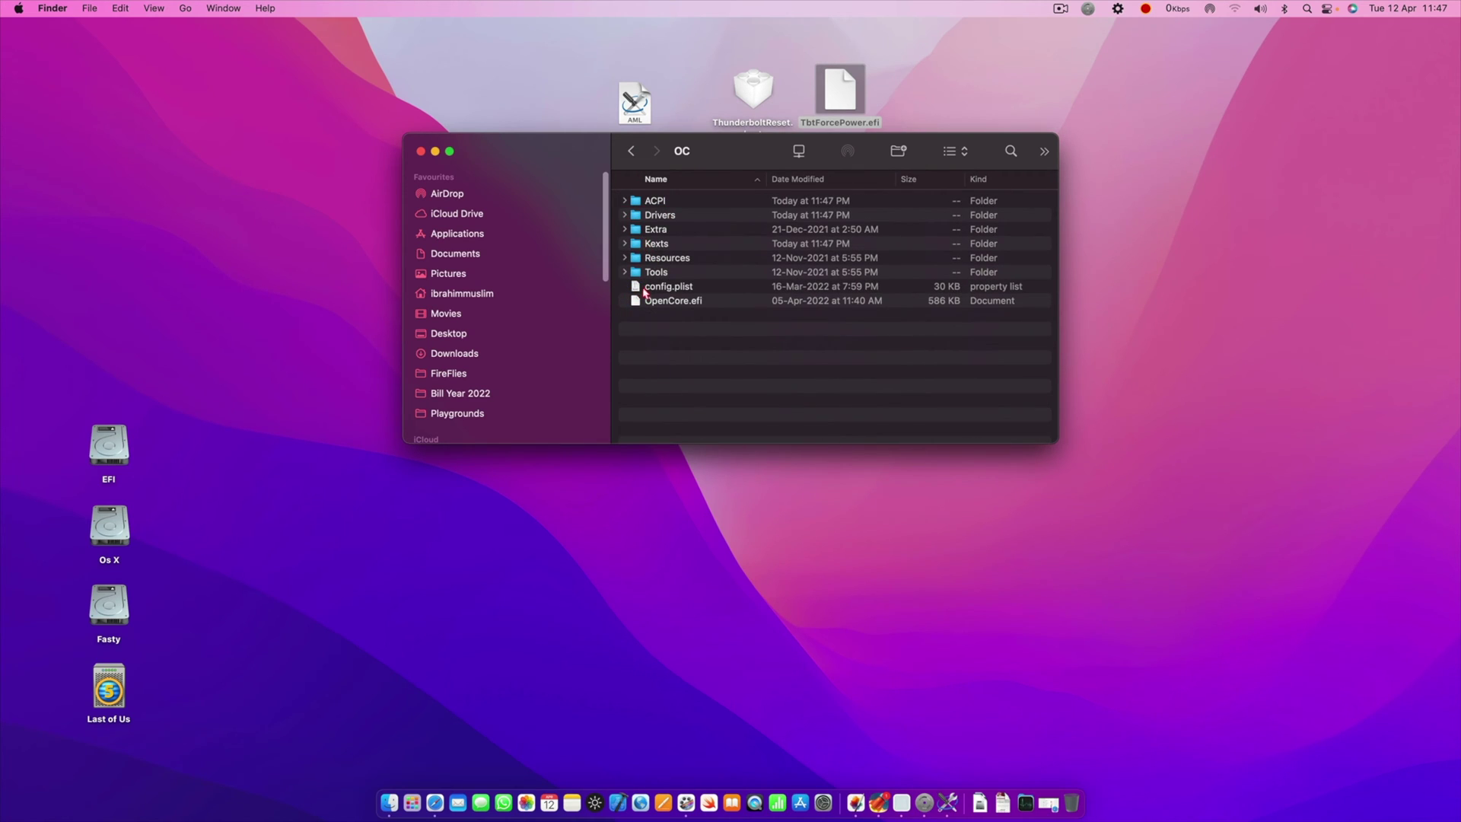
{"action": "double_click", "coordinate": [654, 287]}
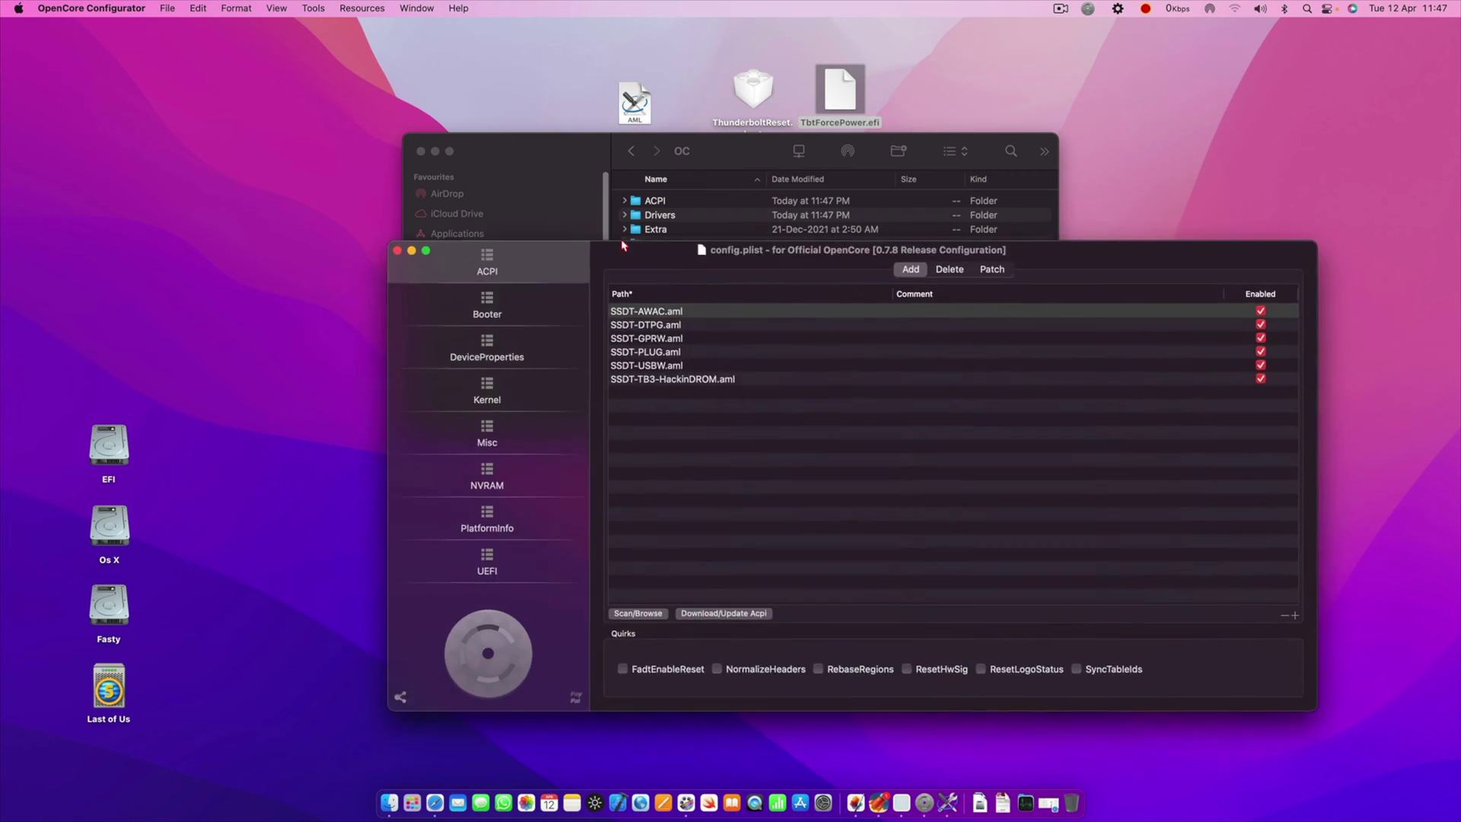
Step: Close the Finder window and bring OpenCore Configurator to the front
{"action": "left_click_drag", "start_coordinate": [769, 156], "coordinate": [347, 133]}
{"action": "left_click", "coordinate": [773, 573]}
{"action": "left_click_drag", "start_coordinate": [74, 133], "coordinate": [220, 120]}
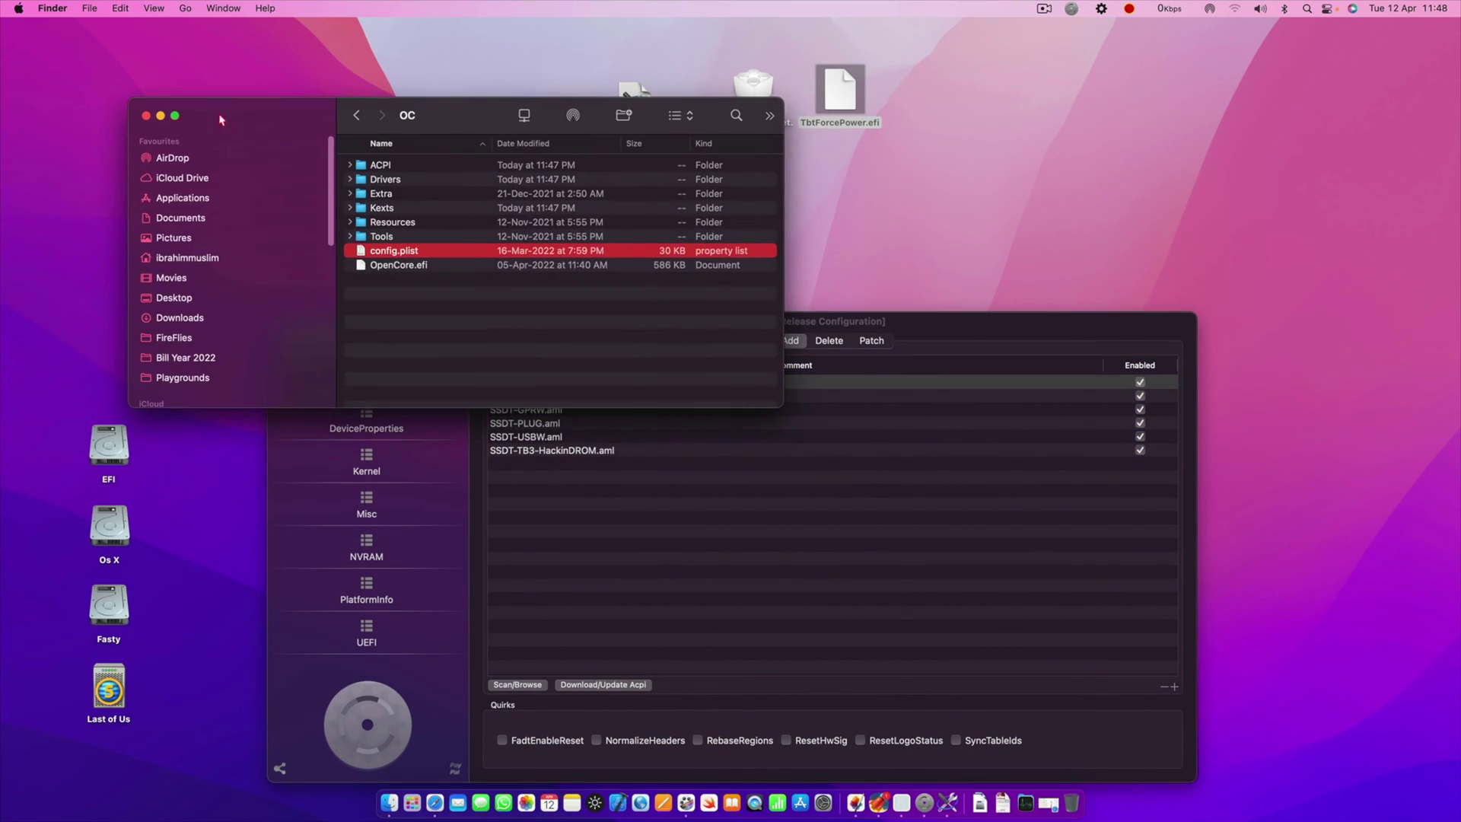
{"action": "left_click", "coordinate": [145, 116]}
{"action": "left_click", "coordinate": [631, 642]}
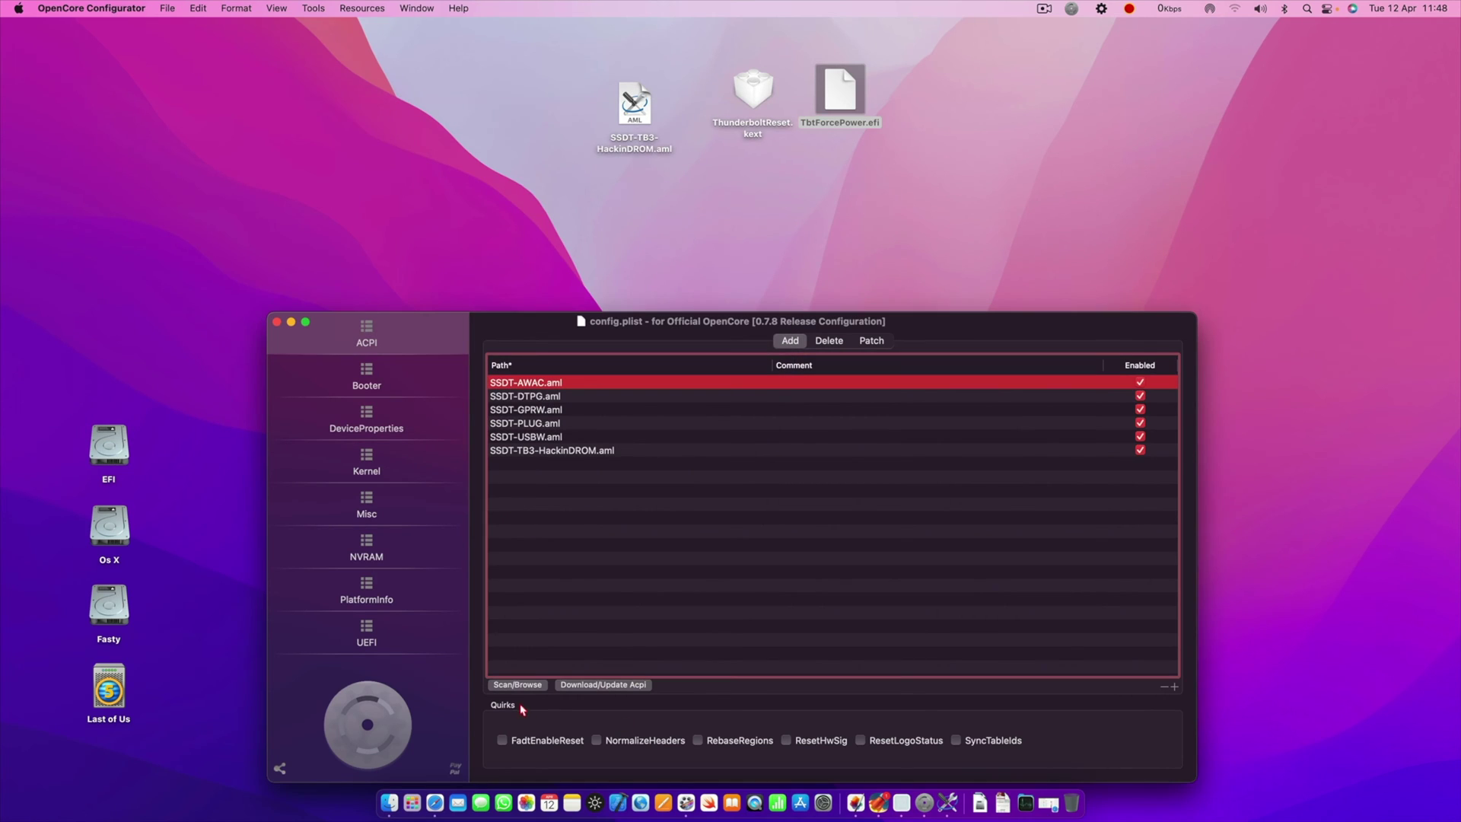
Step: Add OC/ACPI/SSDT-TB3-HackinDROM.aml to the ACPI Add list and enable it
{"action": "left_click", "coordinate": [517, 685]}
{"action": "scroll", "coordinate": [526, 412], "scroll_direction": "down", "scroll_amount": 5}
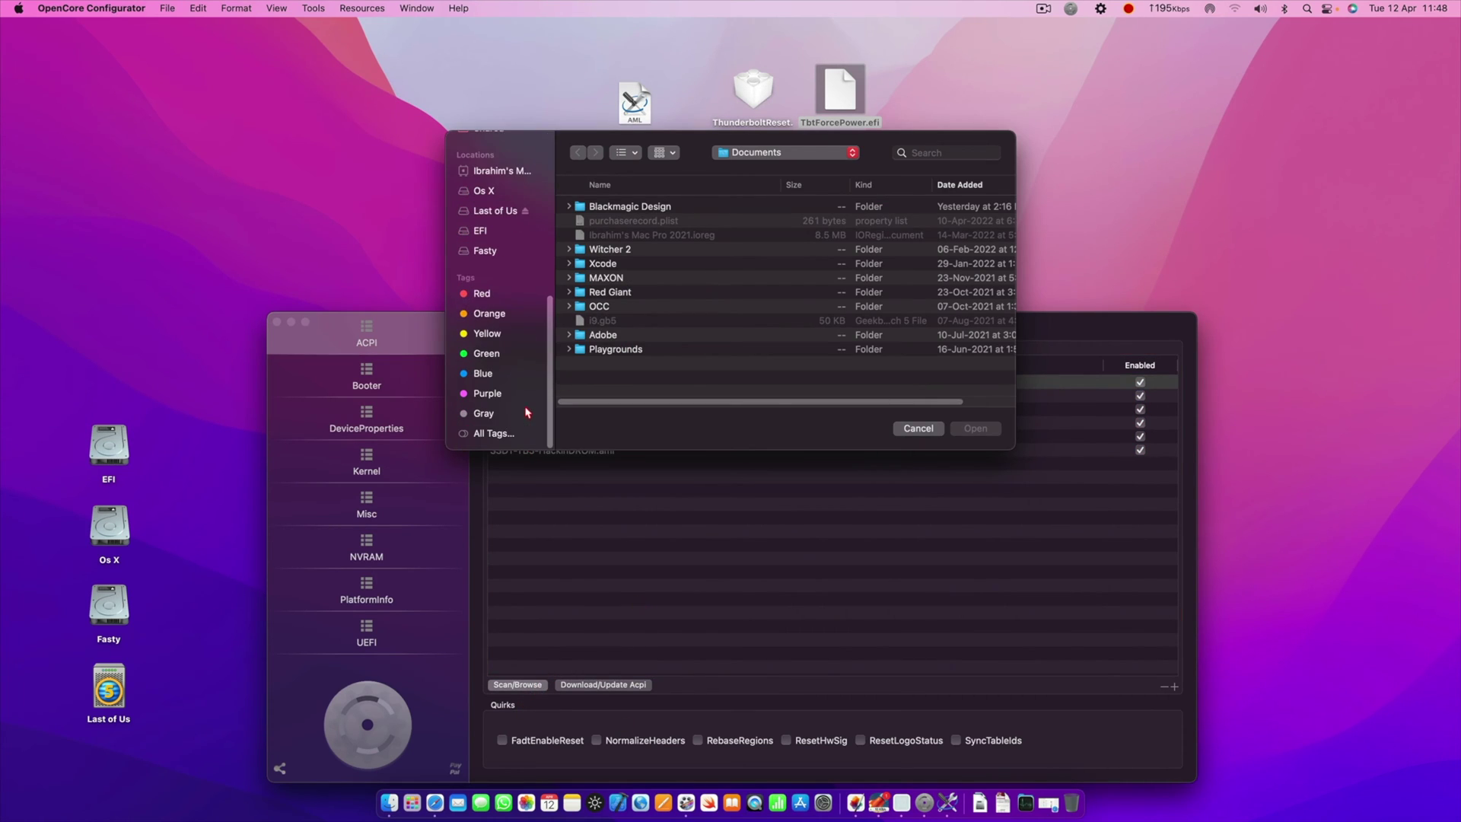
{"action": "left_click", "coordinate": [491, 230]}
{"action": "left_click", "coordinate": [647, 221]}
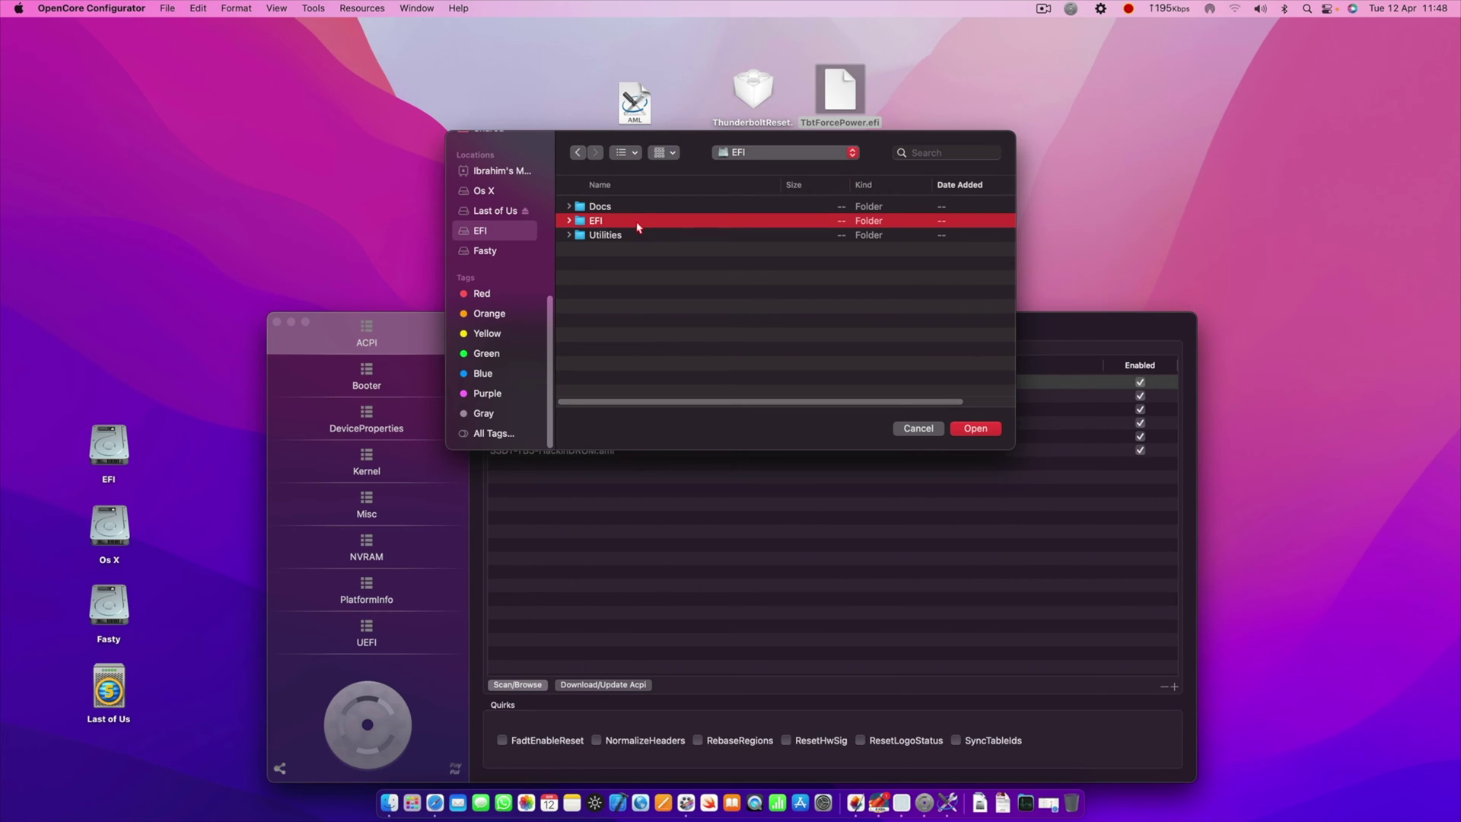
{"action": "double_click", "coordinate": [611, 222]}
{"action": "double_click", "coordinate": [615, 210]}
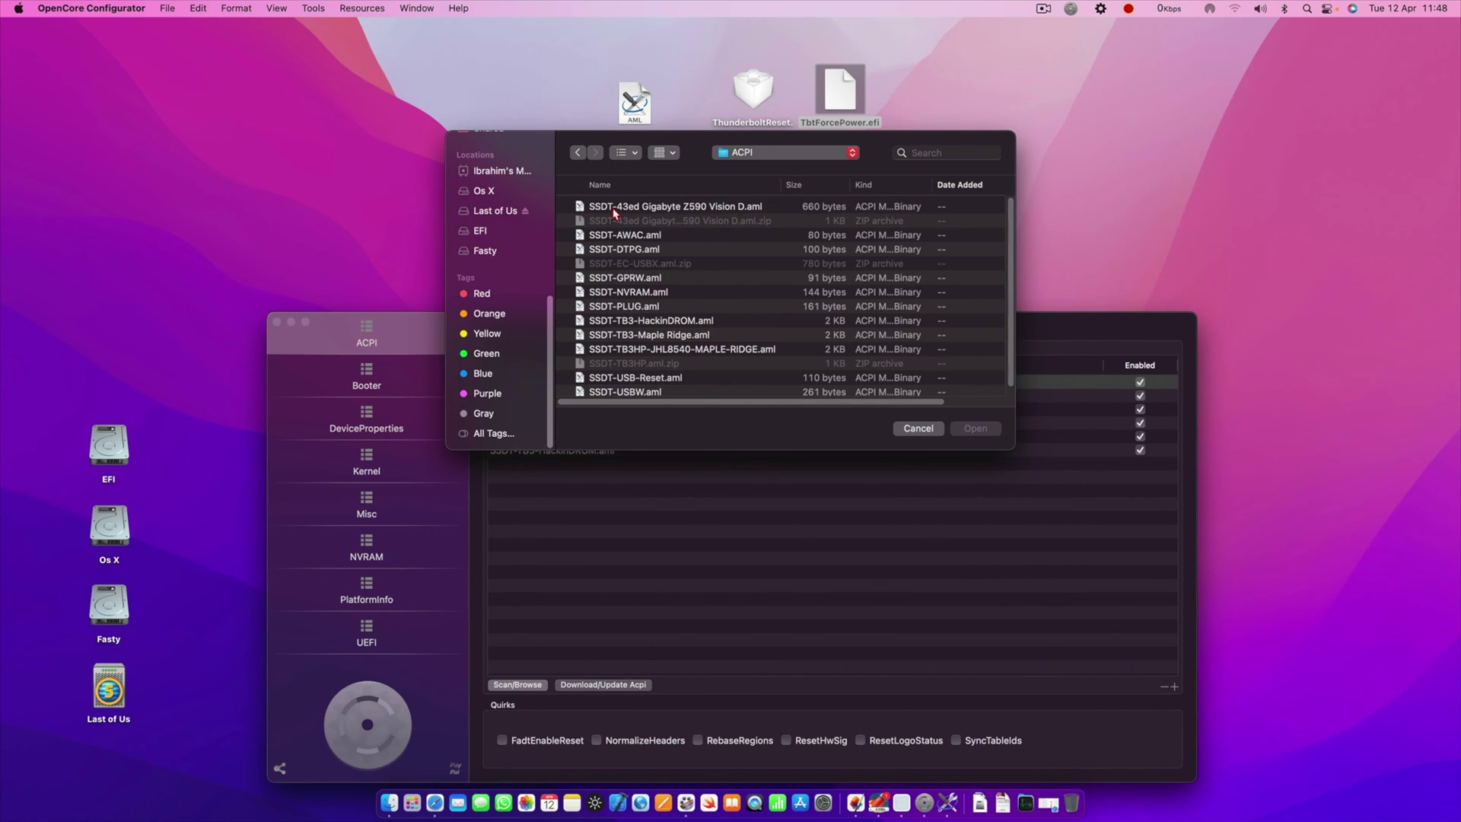
{"action": "left_click_drag", "start_coordinate": [597, 142], "coordinate": [995, 217]}
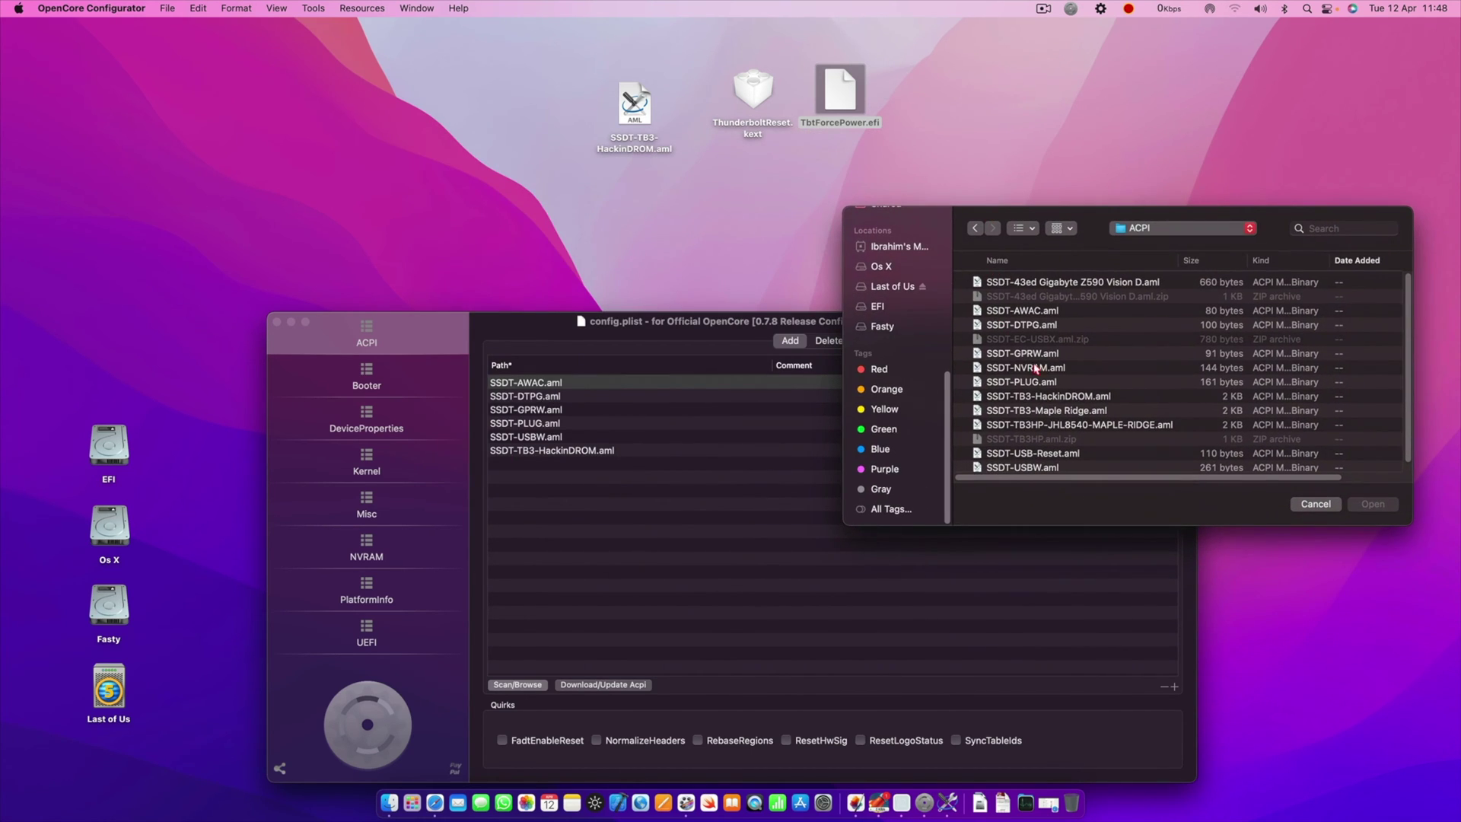
{"action": "left_click", "coordinate": [1063, 396]}
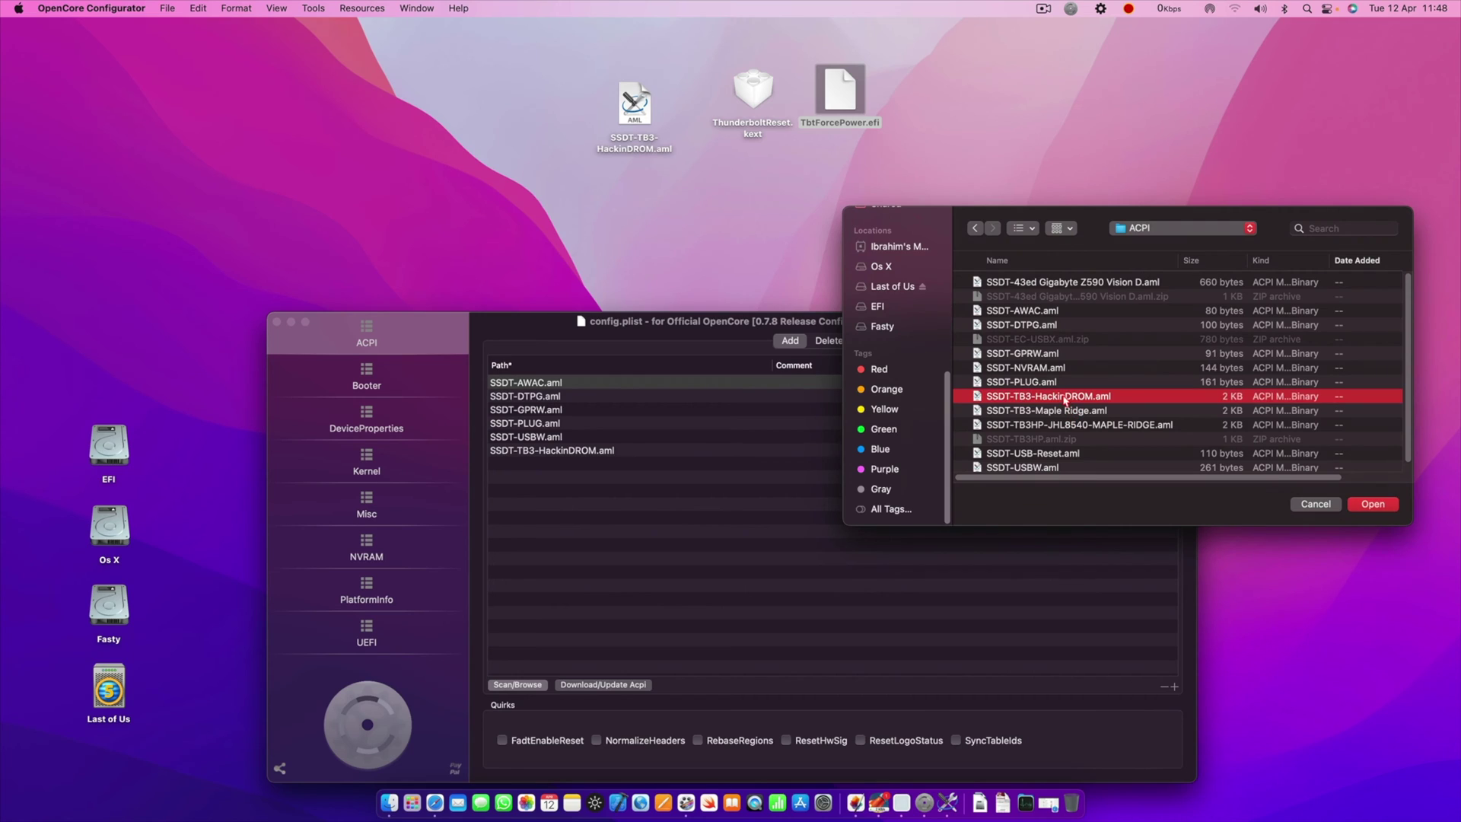
{"action": "left_click", "coordinate": [1372, 504]}
{"action": "left_click", "coordinate": [618, 451]}
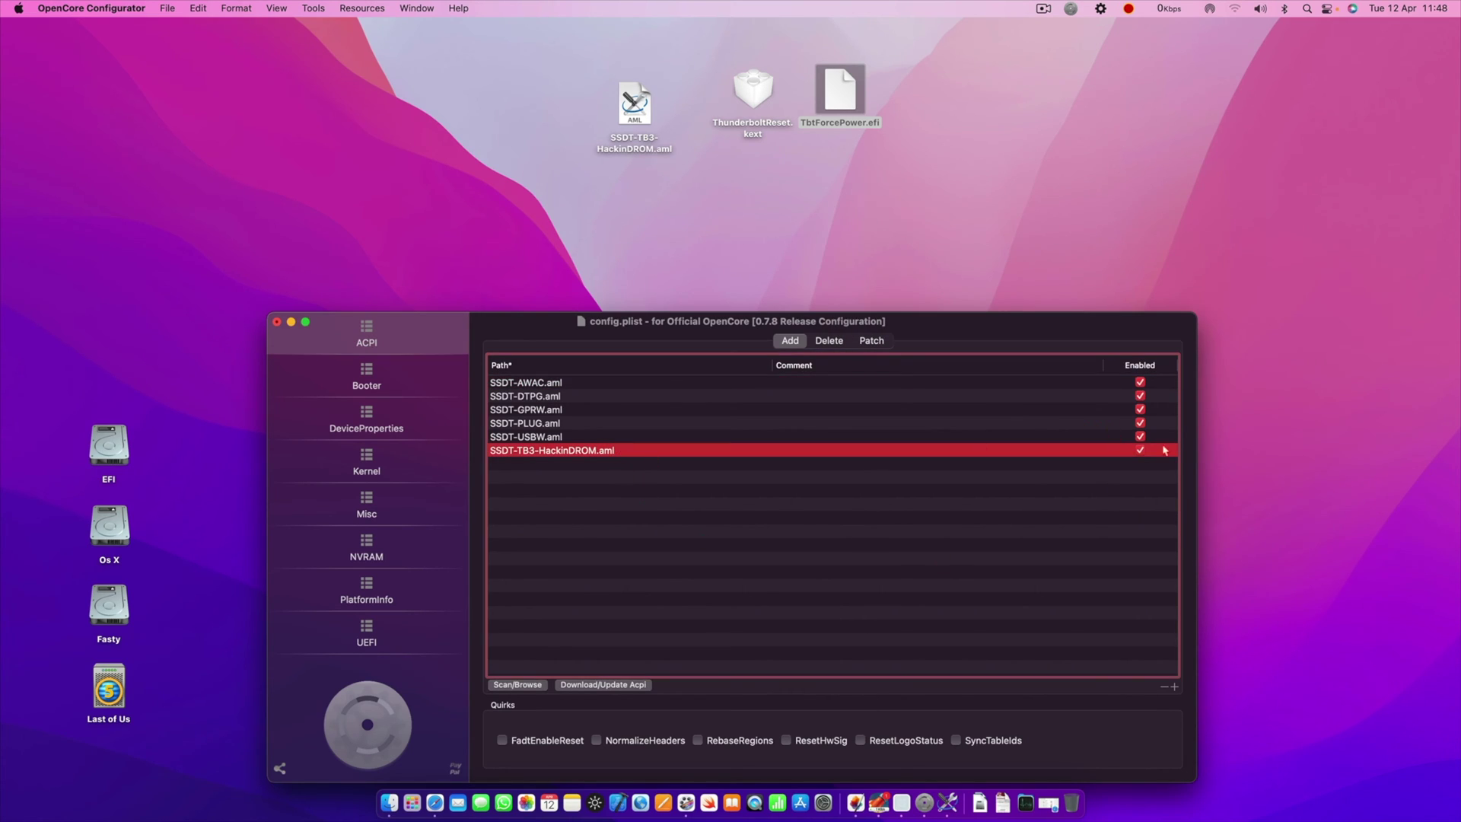
{"action": "left_click", "coordinate": [391, 376]}
Step: Go to the UEFI section and show its Drivers list in the configurator
{"action": "left_click", "coordinate": [389, 593]}
{"action": "left_click", "coordinate": [381, 631]}
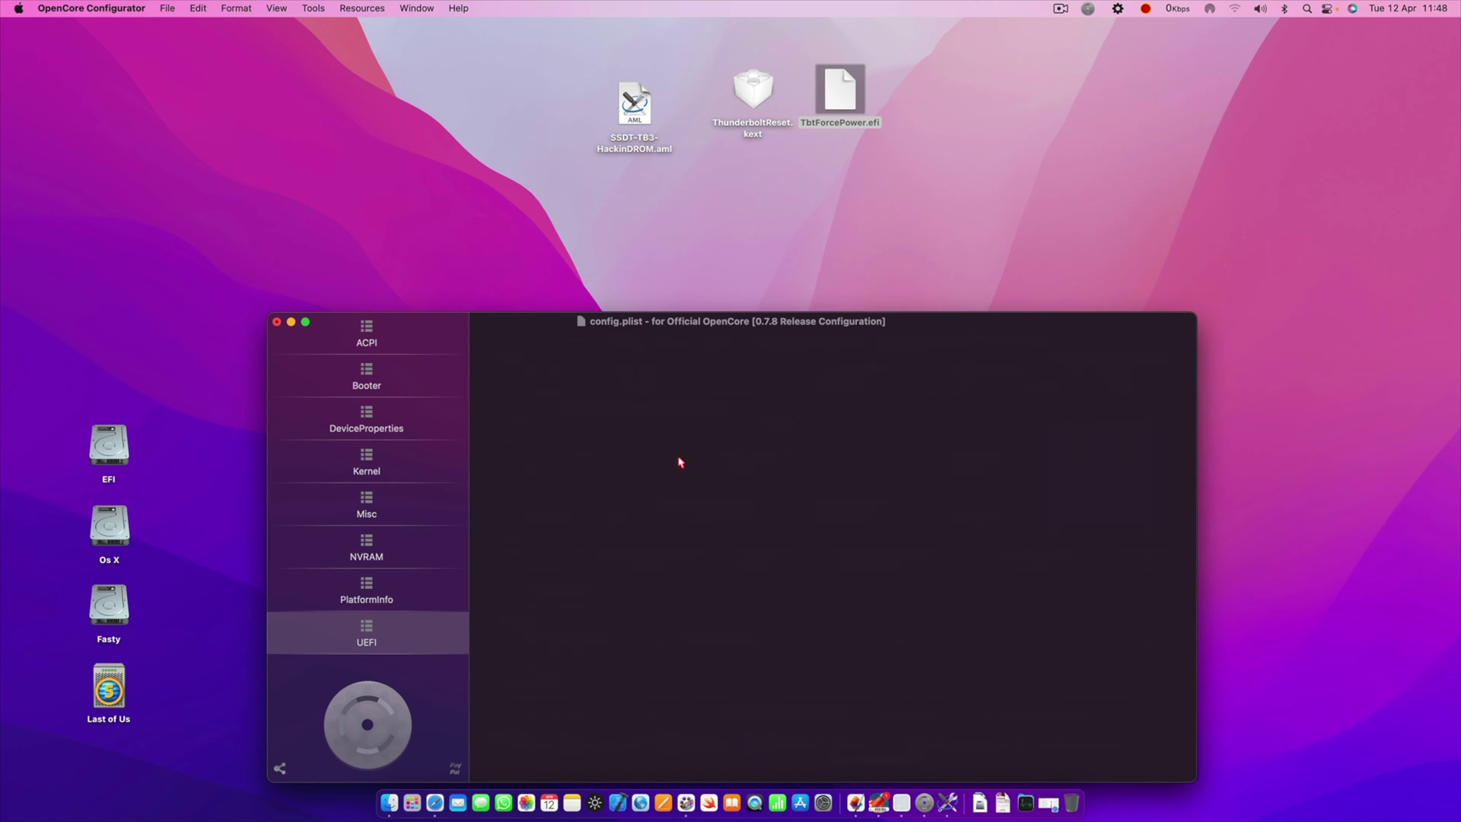
{"action": "left_click", "coordinate": [770, 340]}
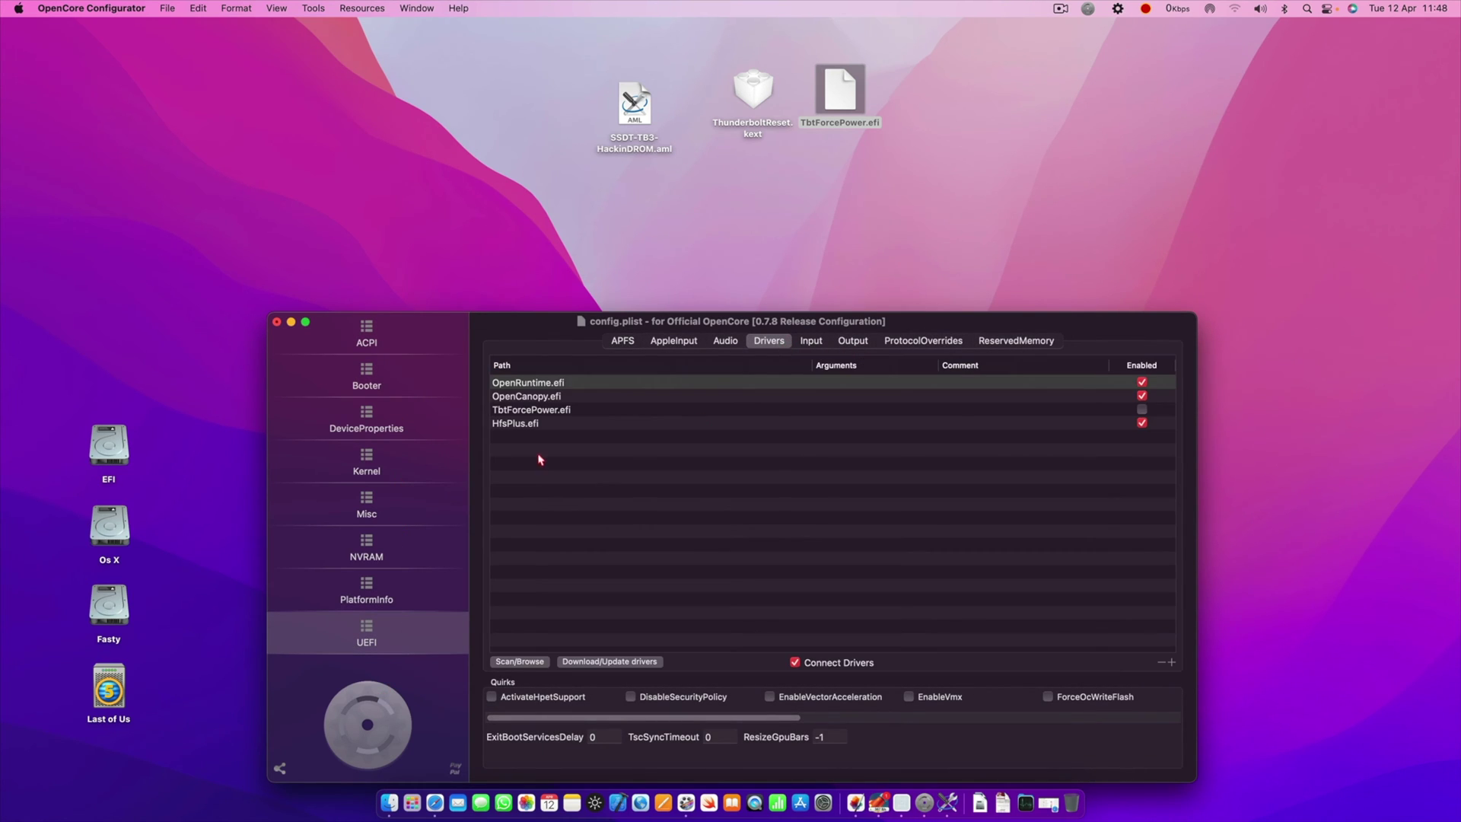
{"action": "left_click", "coordinate": [534, 413]}
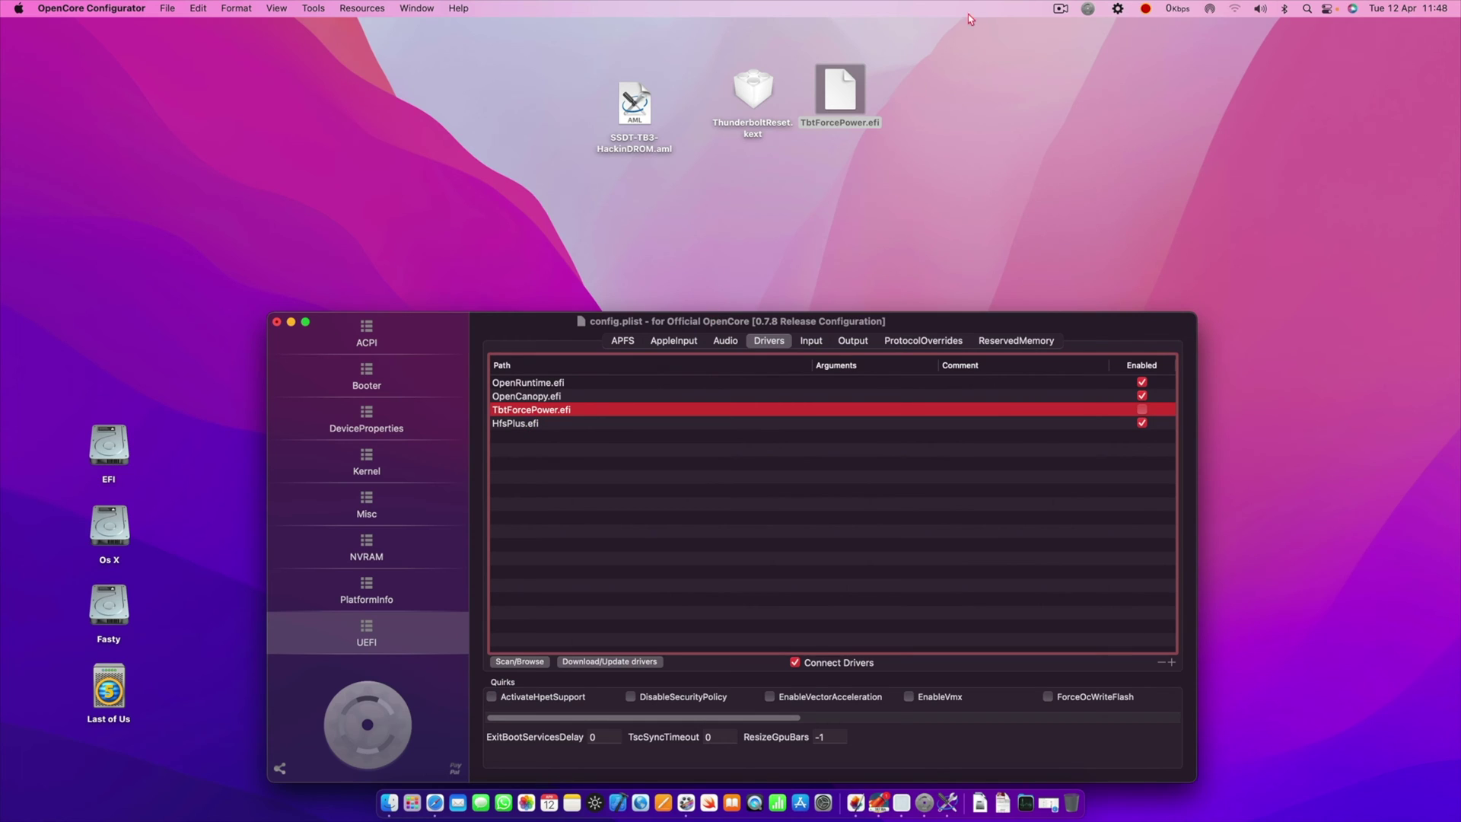
{"action": "left_click", "coordinate": [840, 95]}
Step: Add TbtForcePower.efi from the OC Drivers folder to the UEFI driver list
{"action": "left_click", "coordinate": [519, 662]}
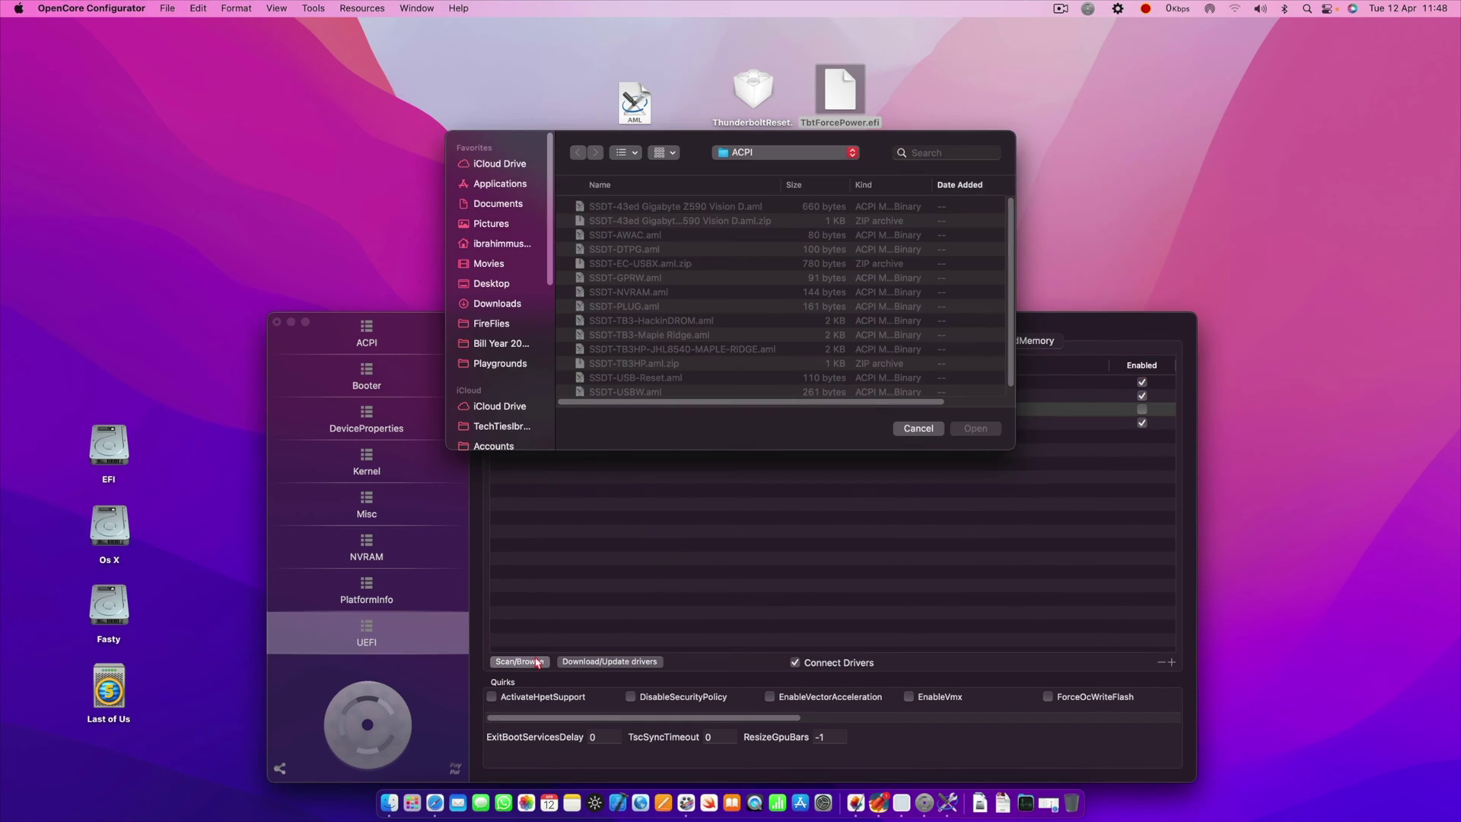
{"action": "left_click", "coordinate": [768, 155]}
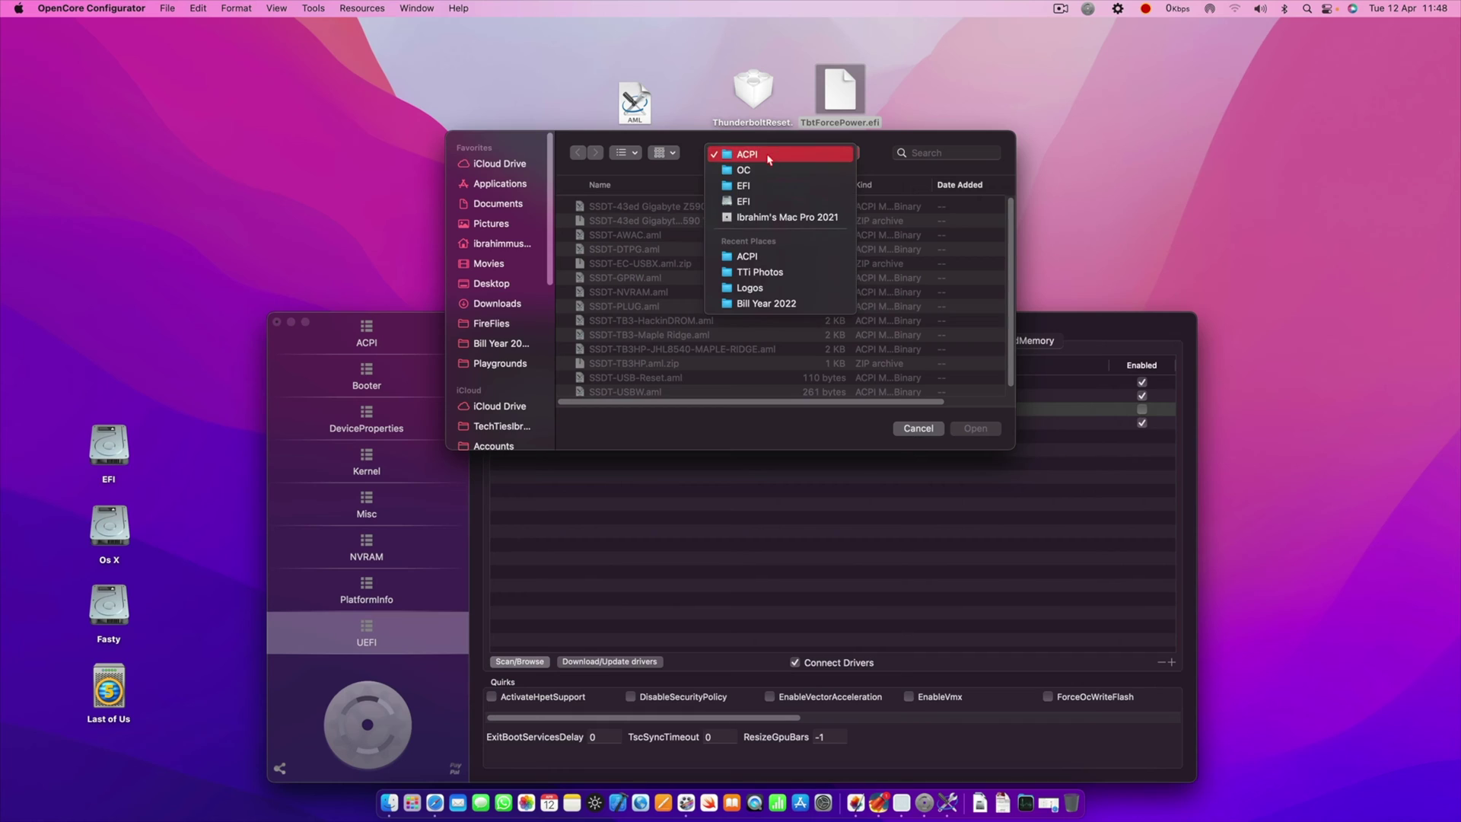
{"action": "left_click", "coordinate": [764, 170]}
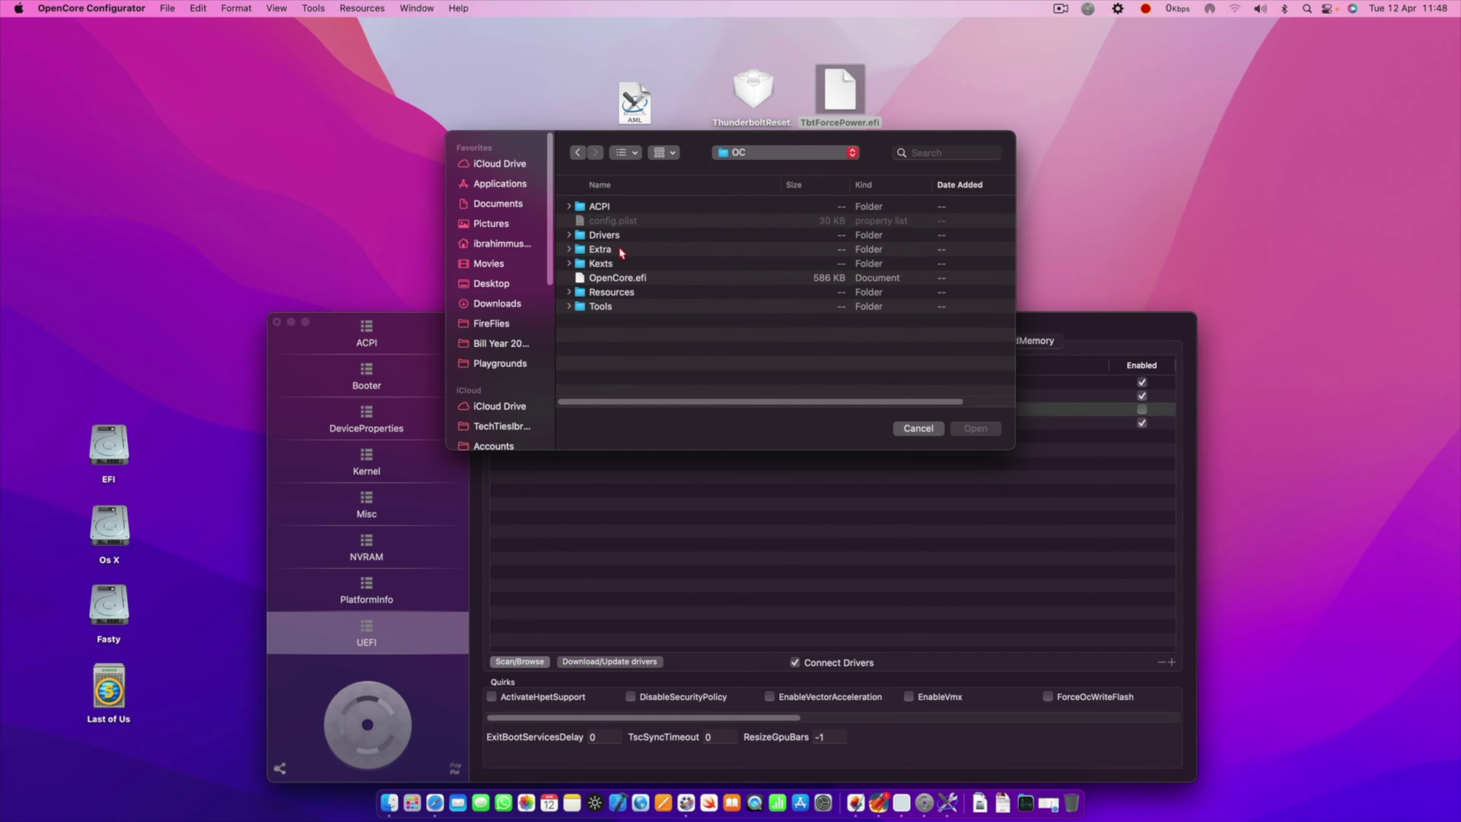
{"action": "double_click", "coordinate": [606, 239]}
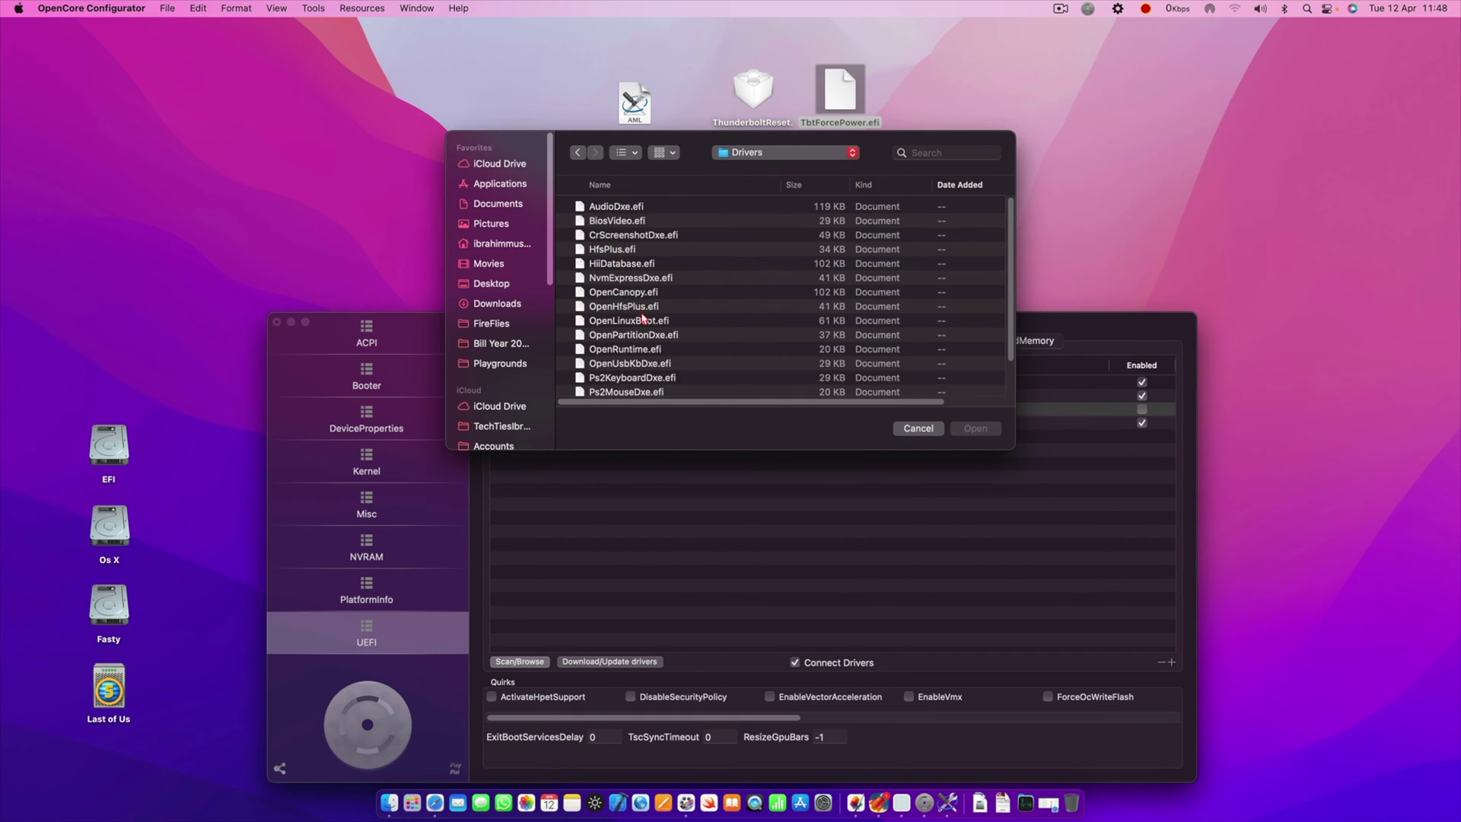
{"action": "scroll", "coordinate": [644, 334], "scroll_direction": "down", "scroll_amount": 3}
{"action": "left_click", "coordinate": [647, 365]}
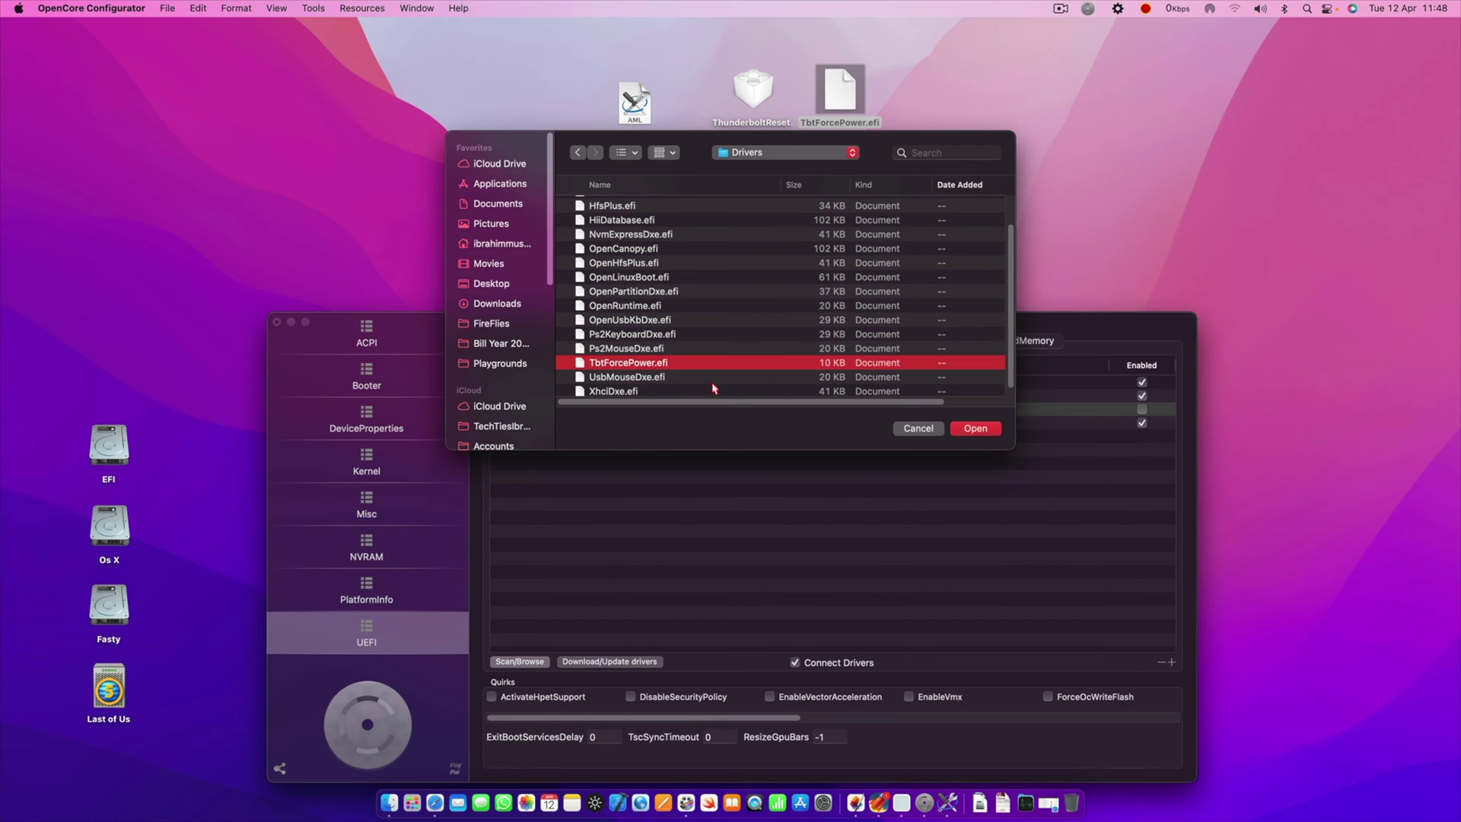
{"action": "left_click", "coordinate": [976, 428]}
{"action": "left_click", "coordinate": [754, 87]}
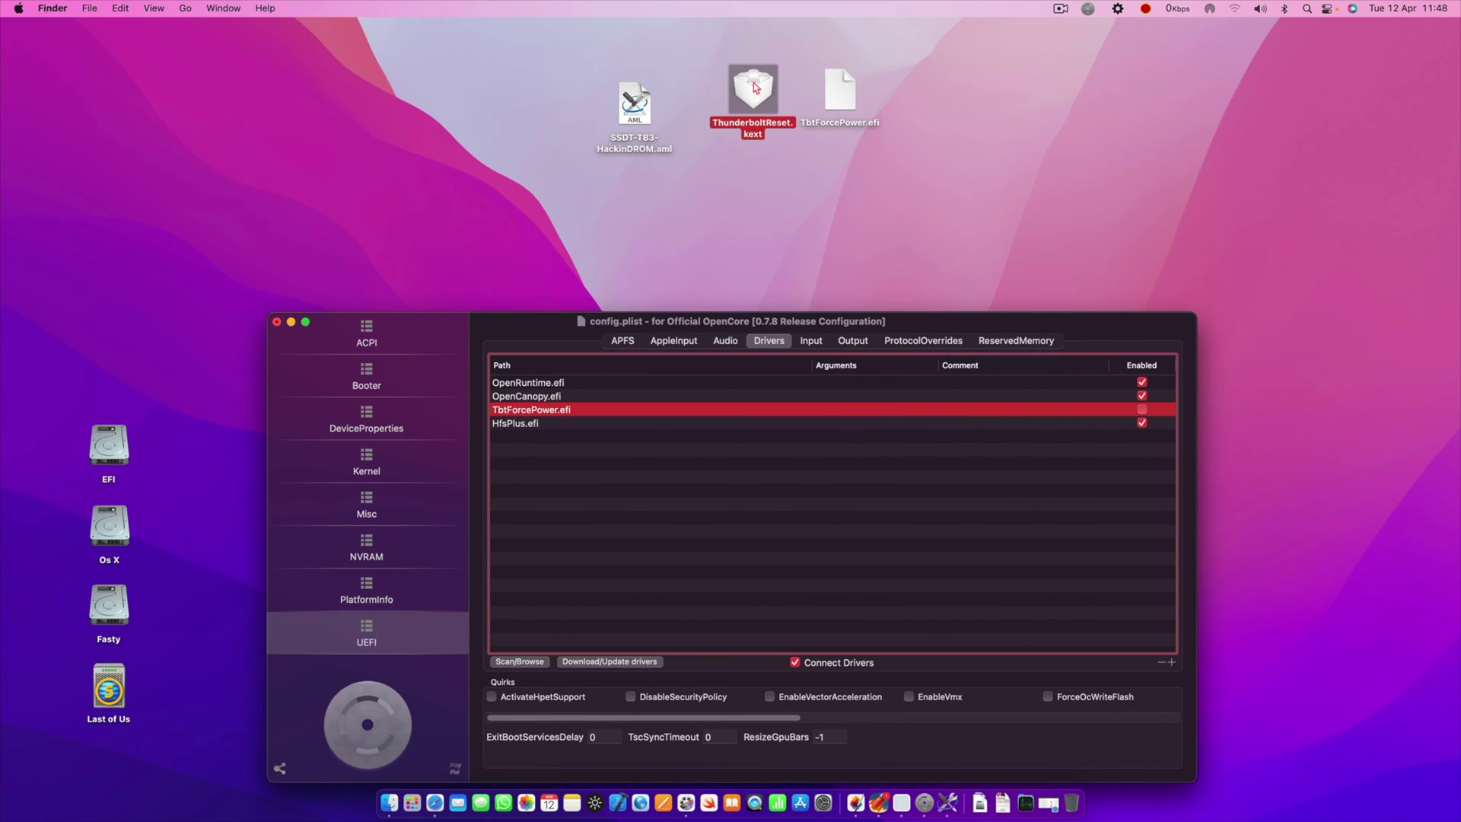
{"action": "left_click", "coordinate": [380, 467]}
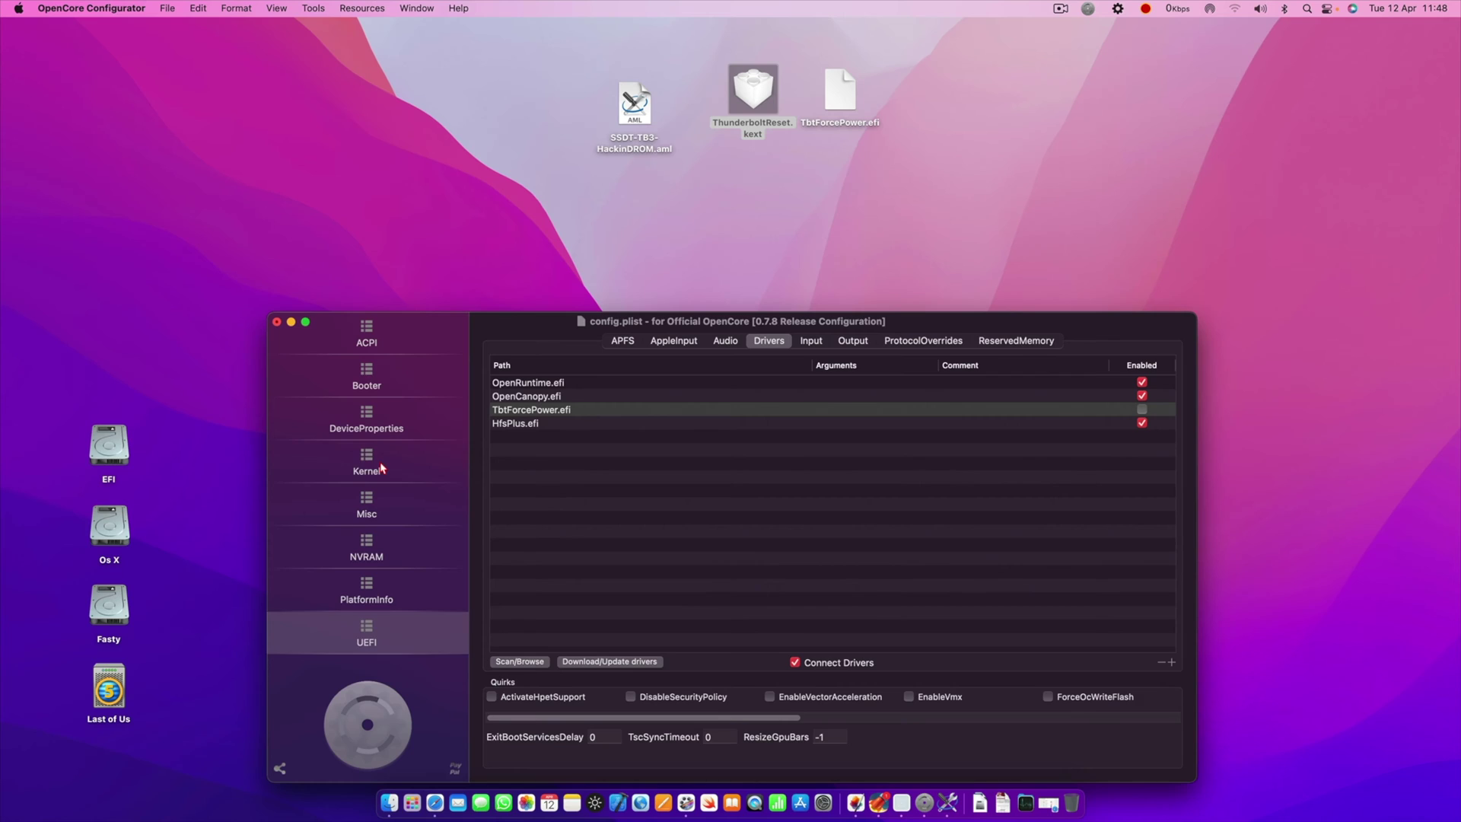
Step: Add ThunderboltReset.kext from OC/Kexts as an enabled Kernel Add entry after RestrictEvents.kext
{"action": "left_click", "coordinate": [648, 540]}
{"action": "left_click", "coordinate": [648, 571]}
{"action": "left_click_drag", "start_coordinate": [687, 579], "coordinate": [550, 592]}
{"action": "left_click", "coordinate": [518, 594]}
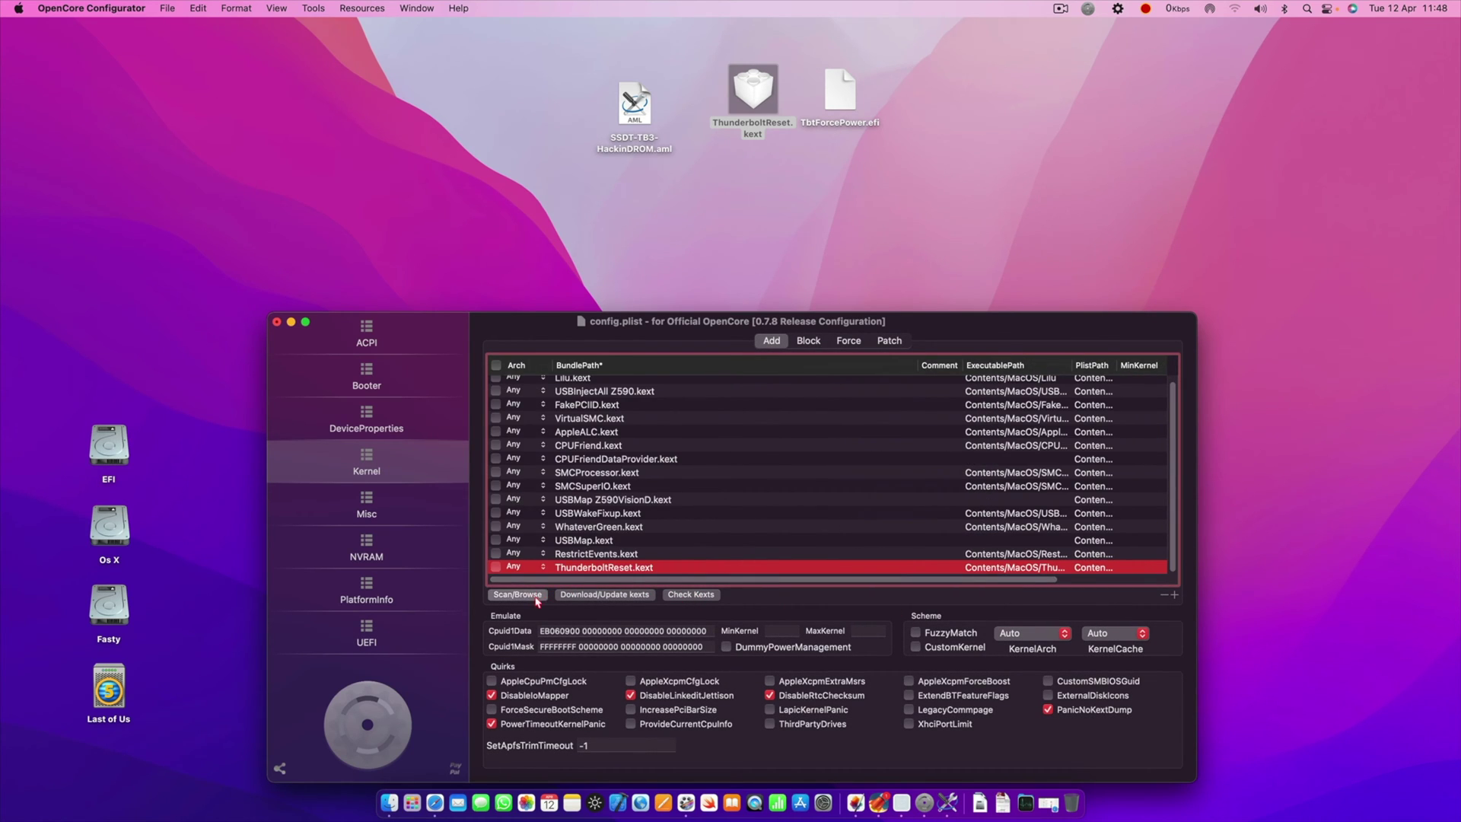
{"action": "scroll", "coordinate": [503, 375], "scroll_direction": "down", "scroll_amount": 3}
{"action": "left_click", "coordinate": [786, 152]}
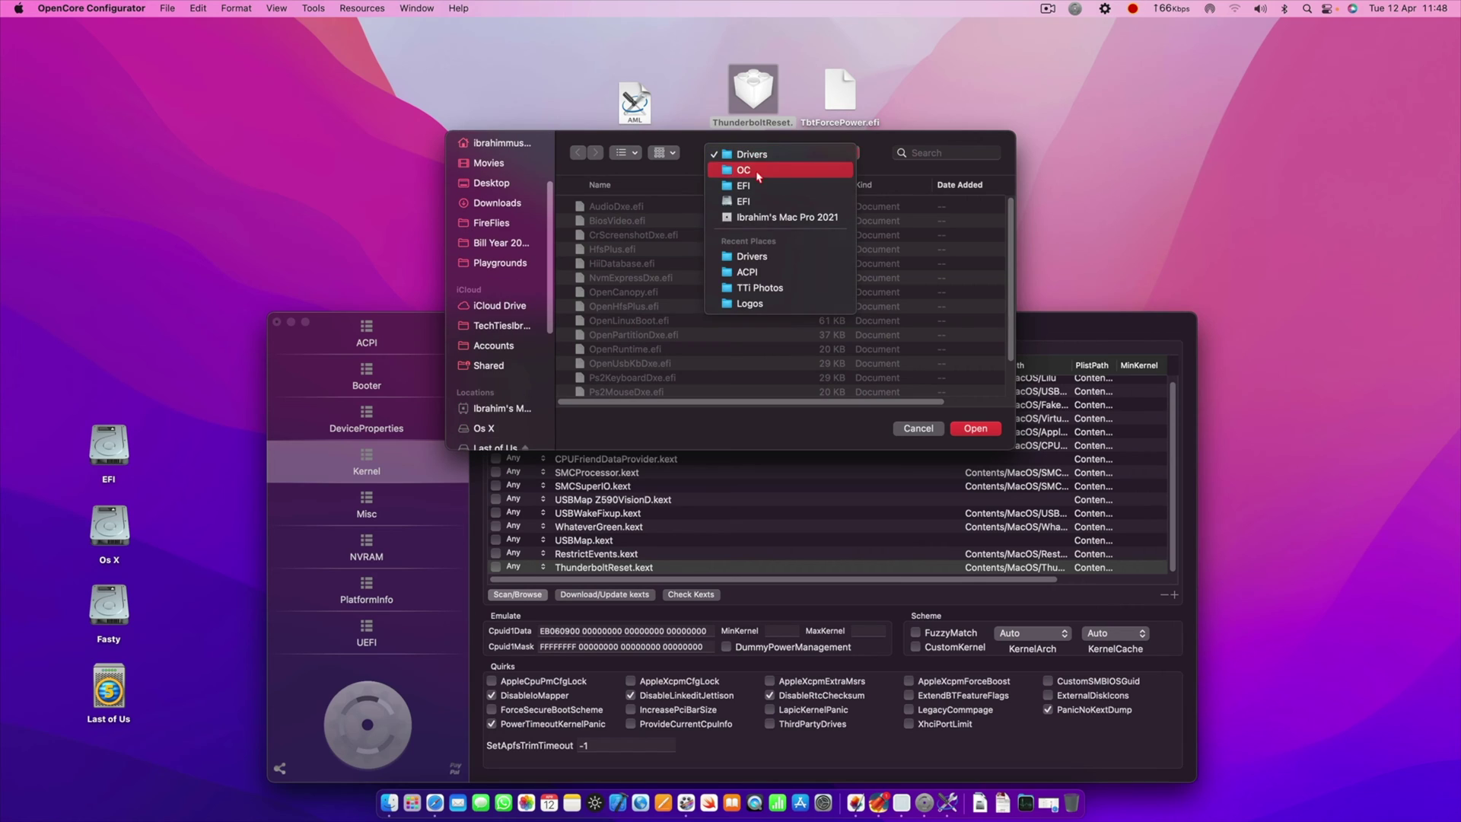
{"action": "left_click", "coordinate": [745, 168]}
{"action": "left_click", "coordinate": [620, 264]}
{"action": "double_click", "coordinate": [620, 264]}
{"action": "scroll", "coordinate": [761, 342], "scroll_direction": "down", "scroll_amount": 2}
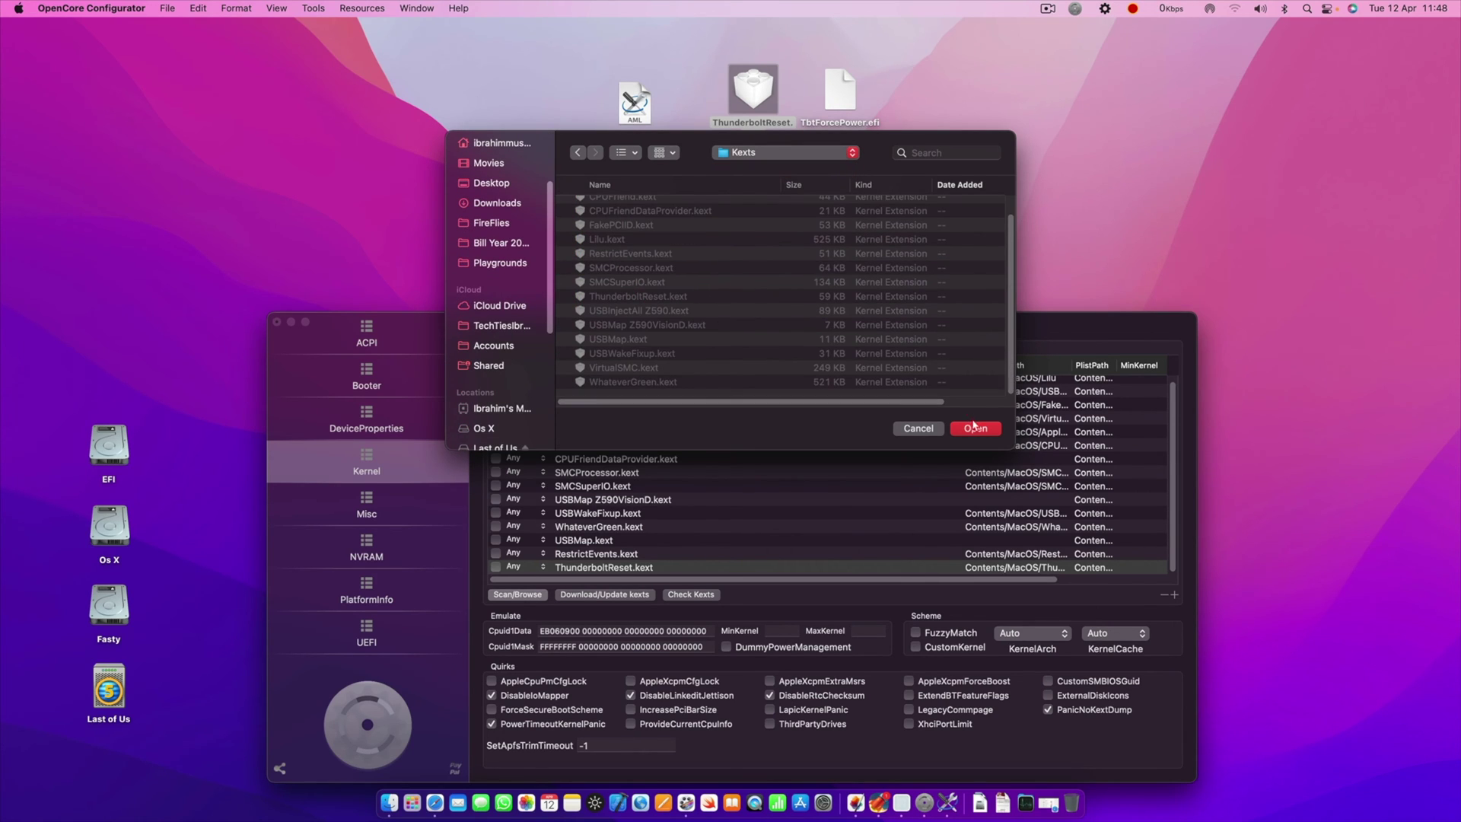
{"action": "left_click", "coordinate": [970, 430]}
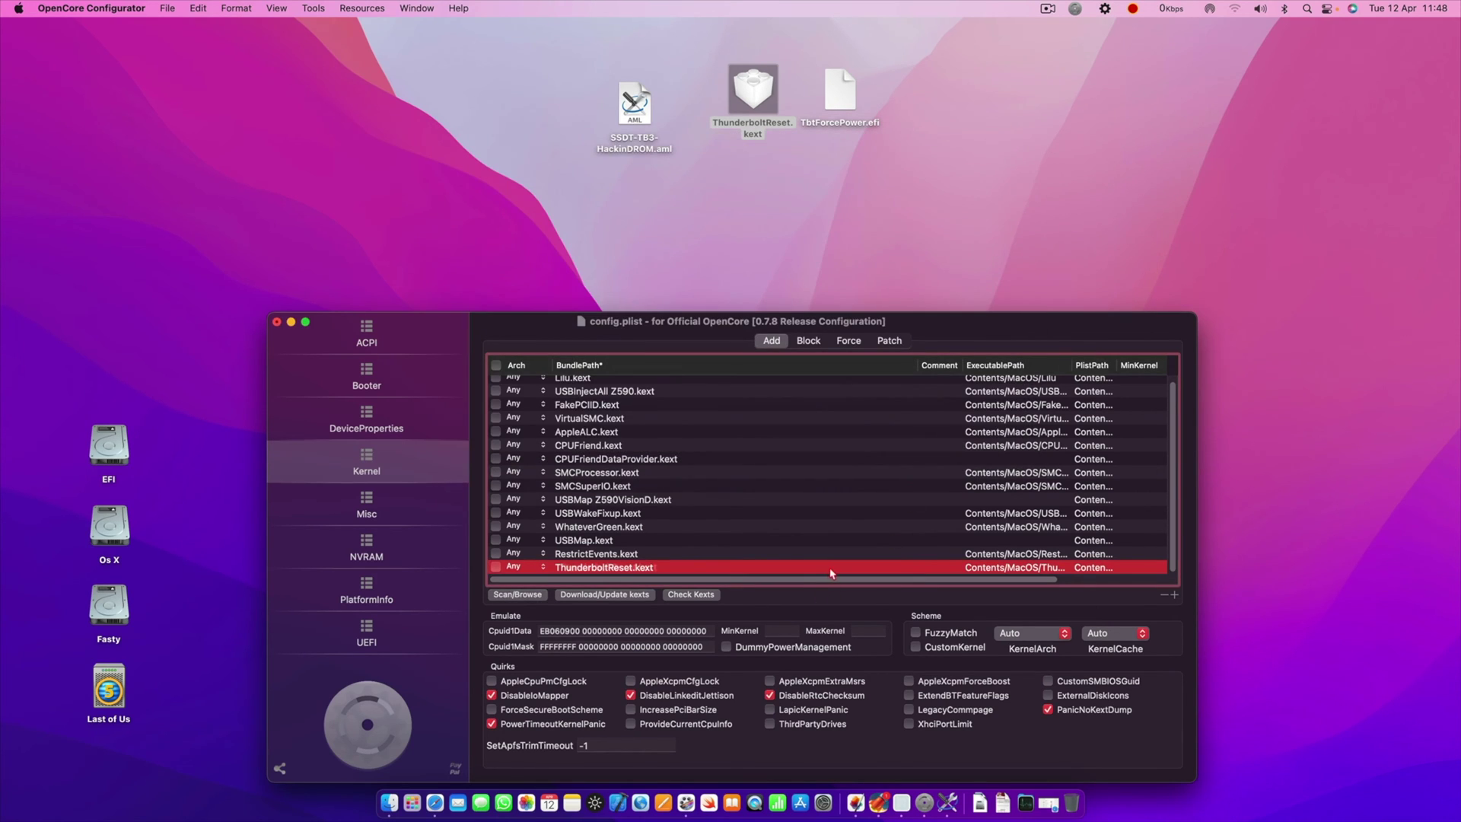
{"action": "left_click_drag", "start_coordinate": [829, 580], "coordinate": [698, 518]}
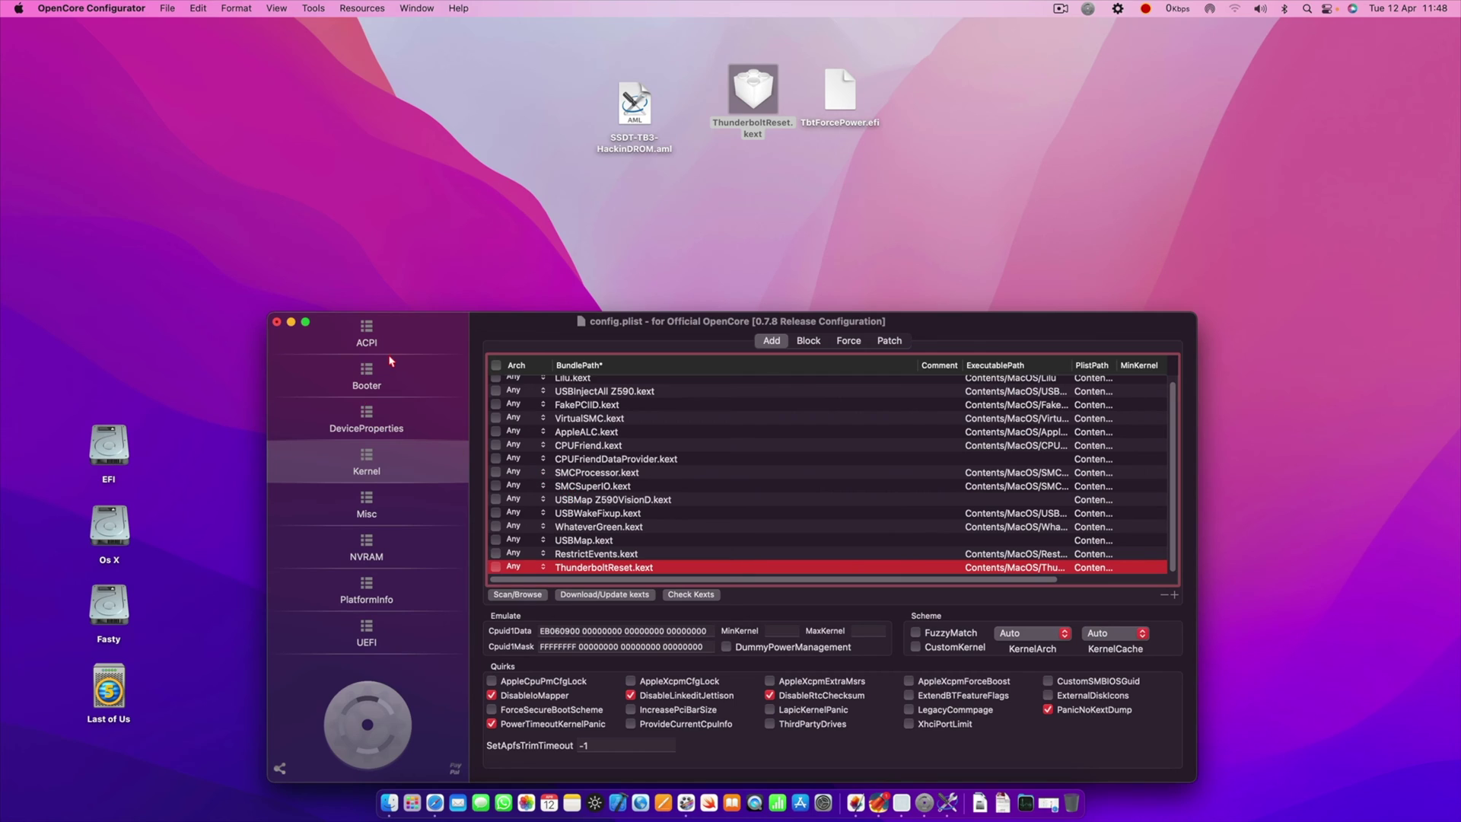
Step: Review the ACPI list, save config.plist with Cmd+S, and close its window
{"action": "left_click", "coordinate": [320, 347]}
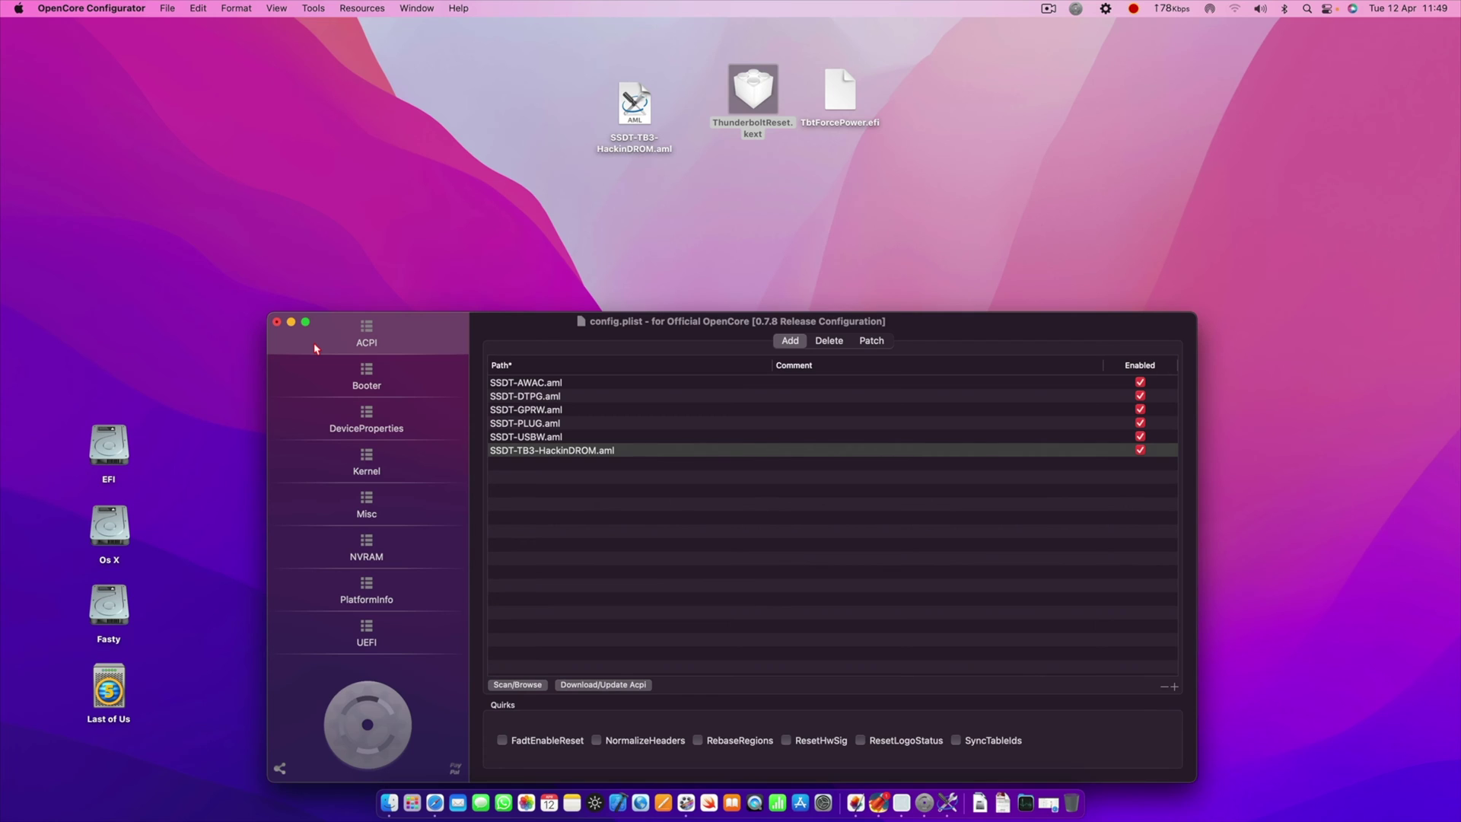
{"action": "key", "text": "super+s"}
{"action": "left_click", "coordinate": [276, 322]}
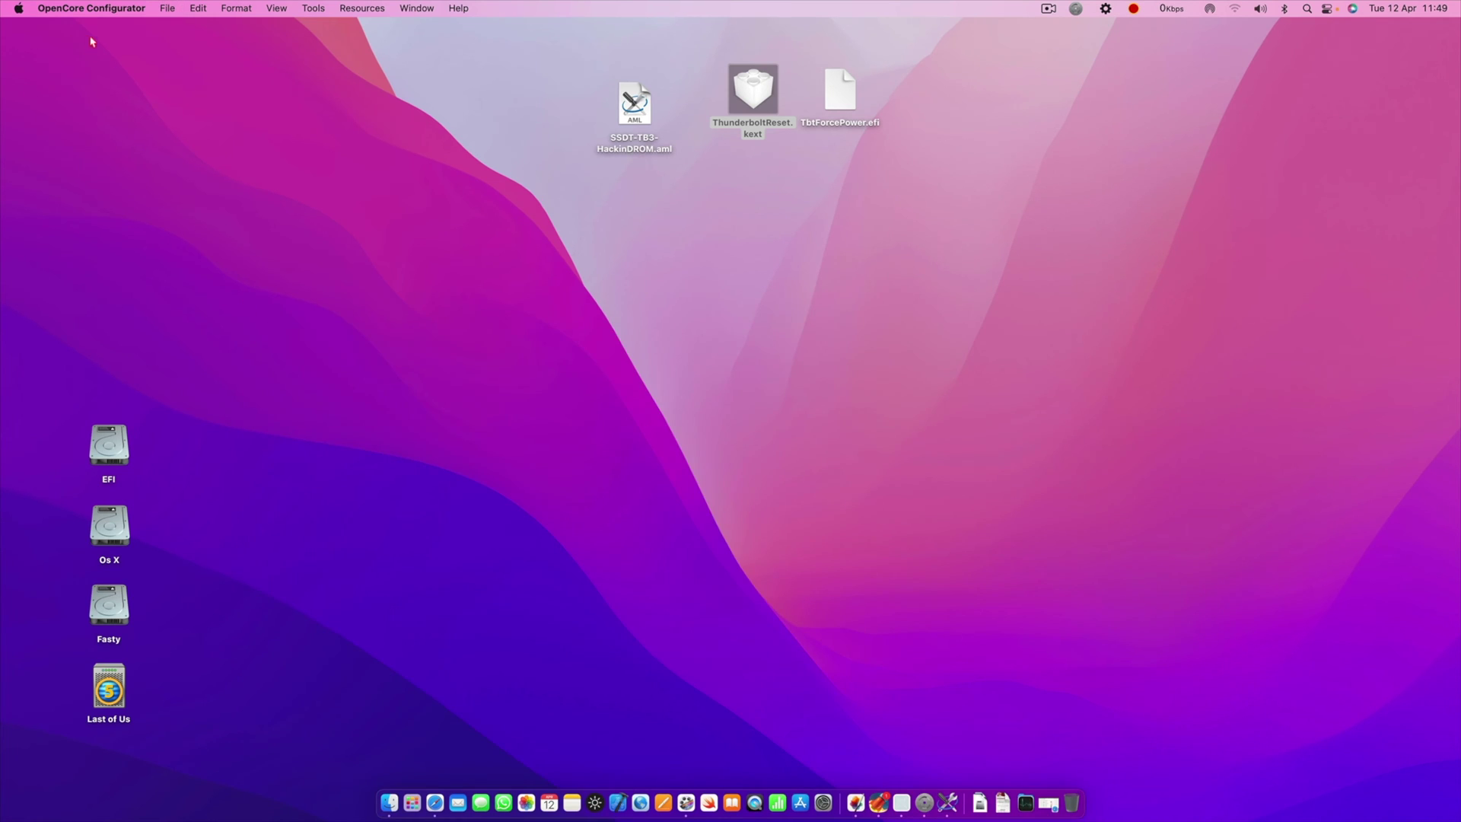
Step: From the BIOS Settings page, enter IO Ports and open Thunderbolt(TM) Configuration
{"action": "left_click", "coordinate": [1048, 8]}
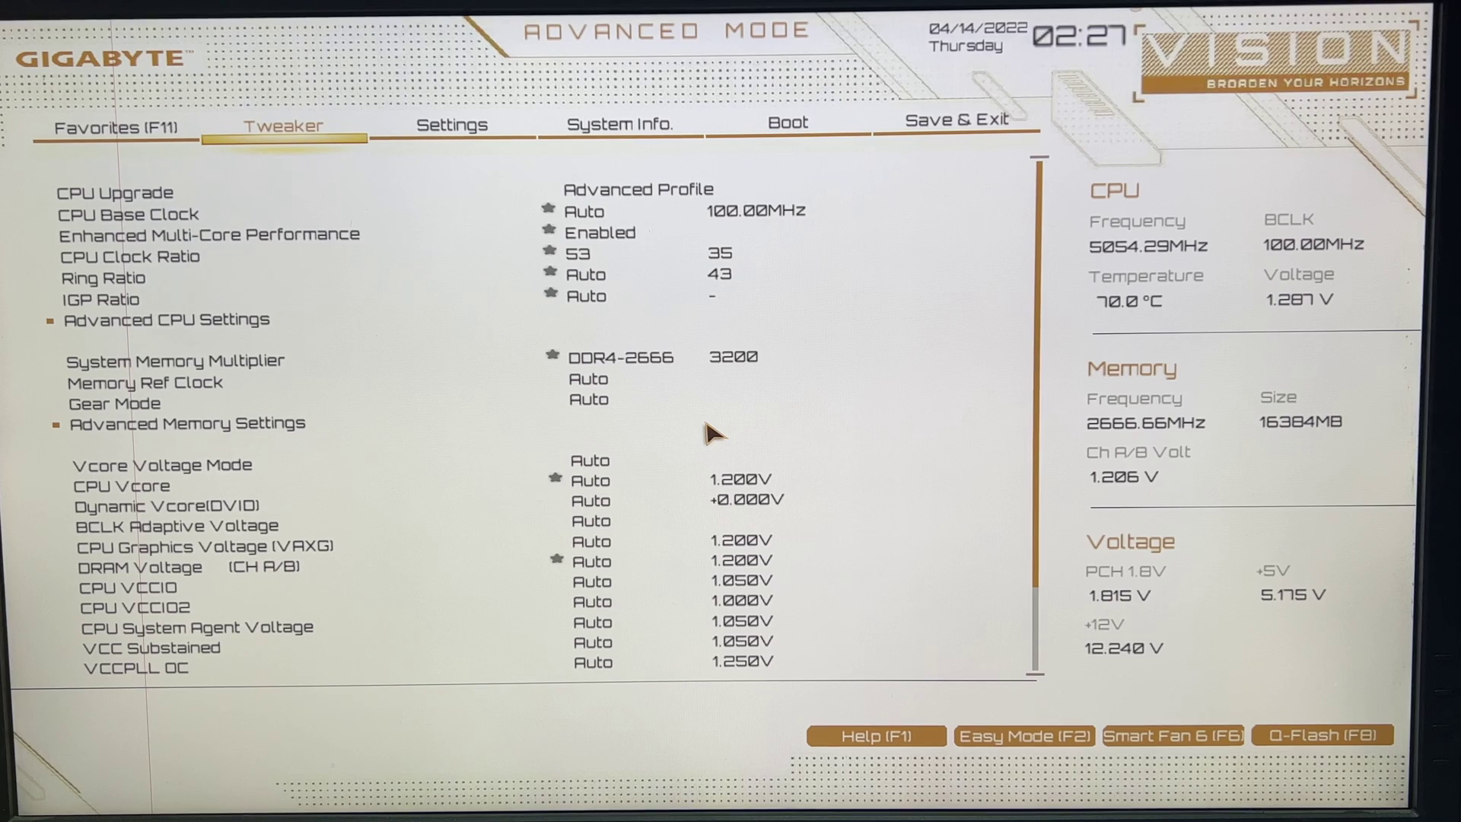
{"action": "key", "text": "Right"}
{"action": "key", "text": "Right"}
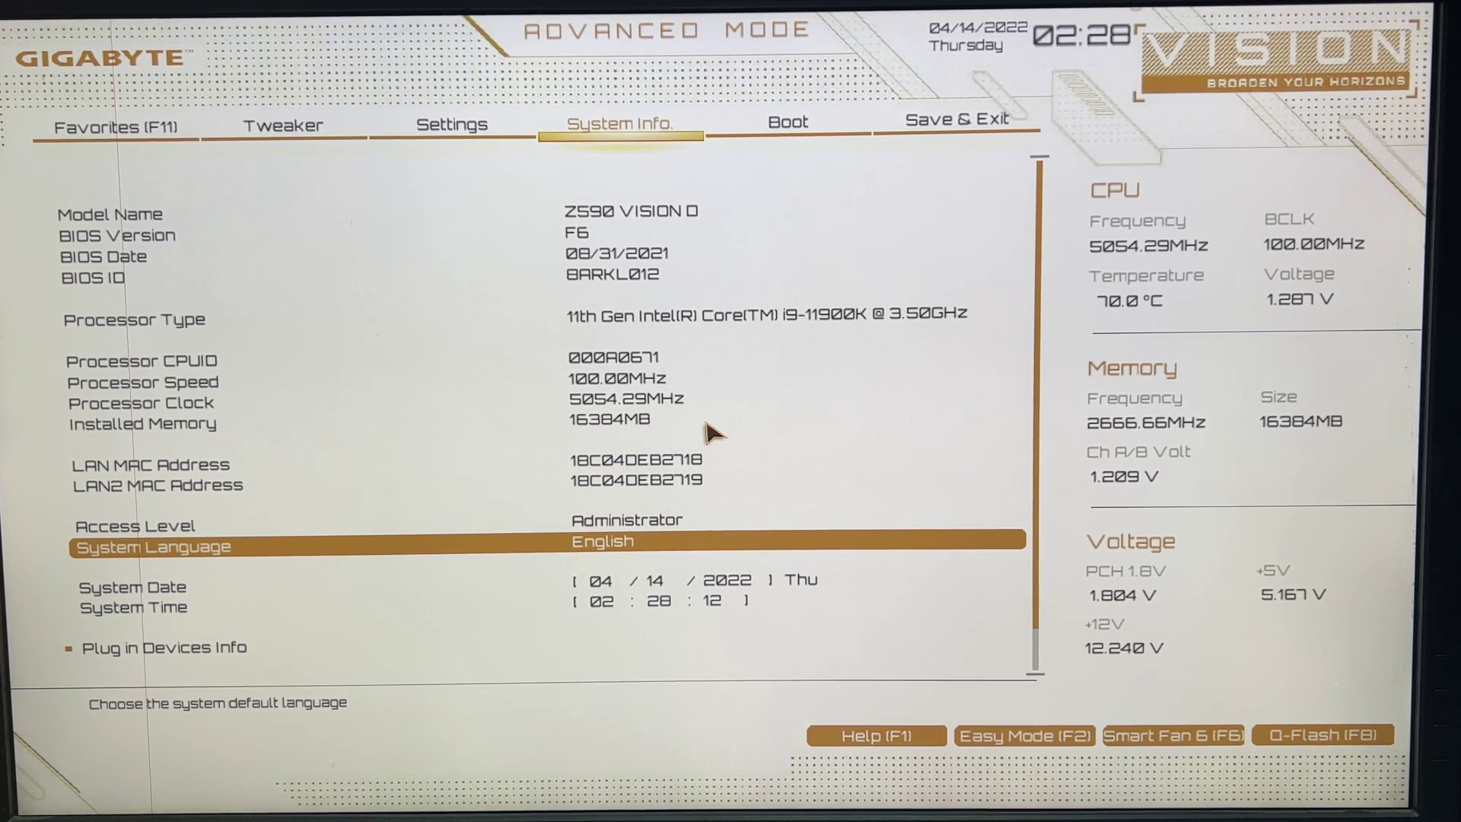
{"action": "key", "text": "Right"}
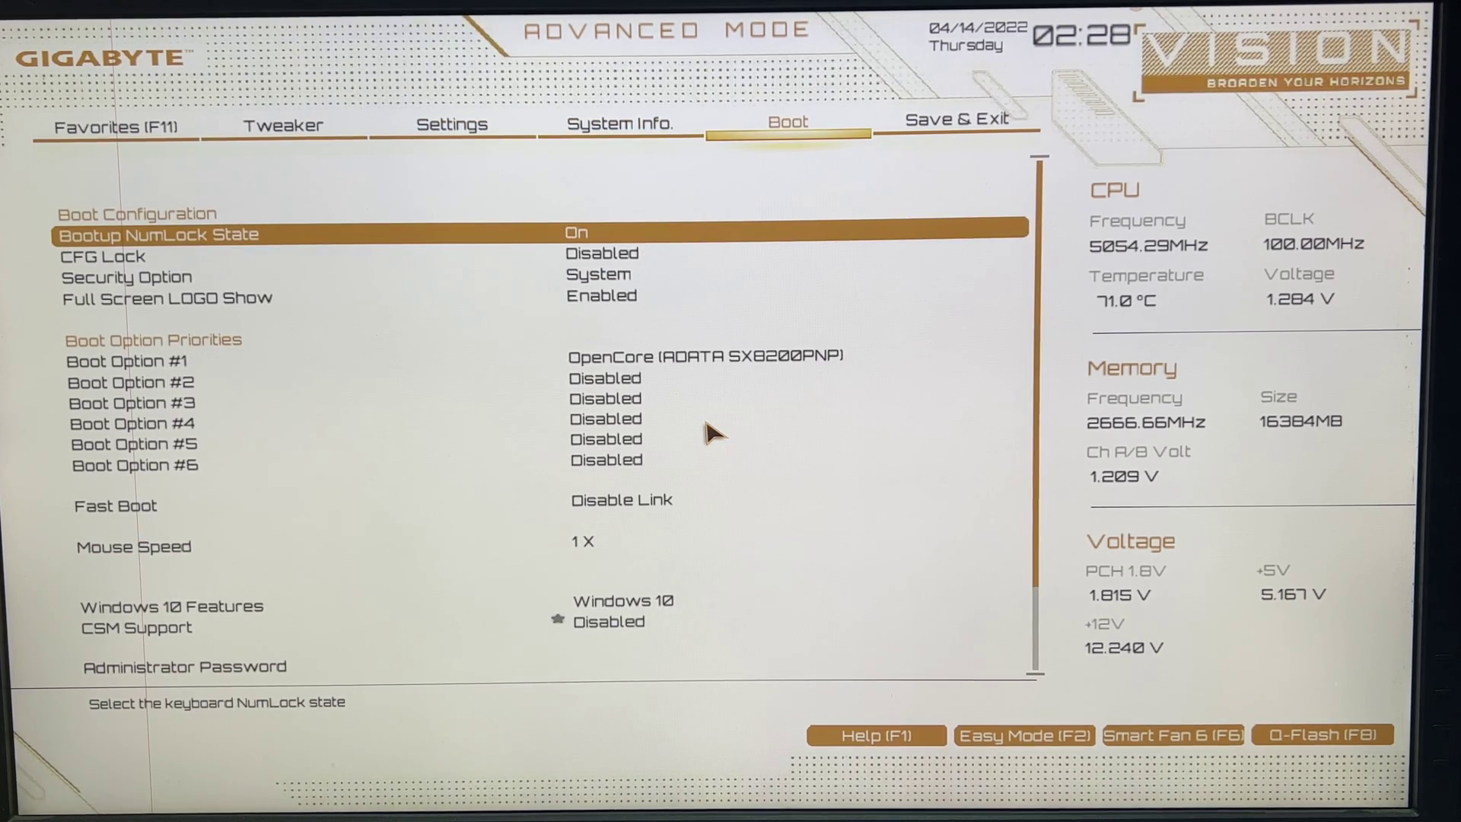
{"action": "key", "text": "Left"}
{"action": "key", "text": "Left"}
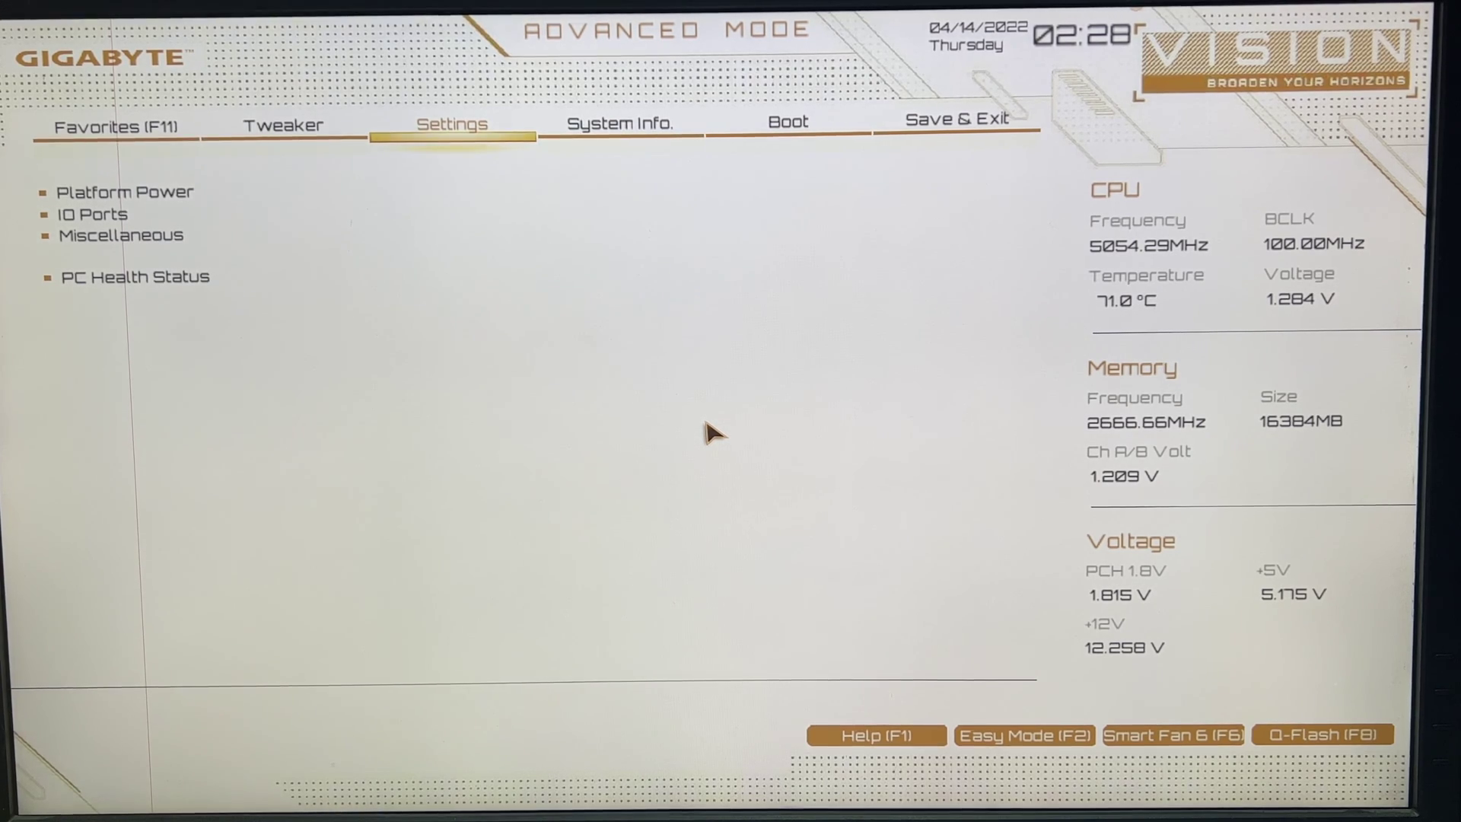
{"action": "key", "text": "Down"}
{"action": "key", "text": "Return"}
{"action": "key", "text": "Down"}
{"action": "key", "text": "Down"}
{"action": "key", "text": "Down"}
{"action": "key", "text": "Down"}
{"action": "key", "text": "Down"}
{"action": "key", "text": "Down"}
{"action": "key", "text": "Down"}
{"action": "key", "text": "Down"}
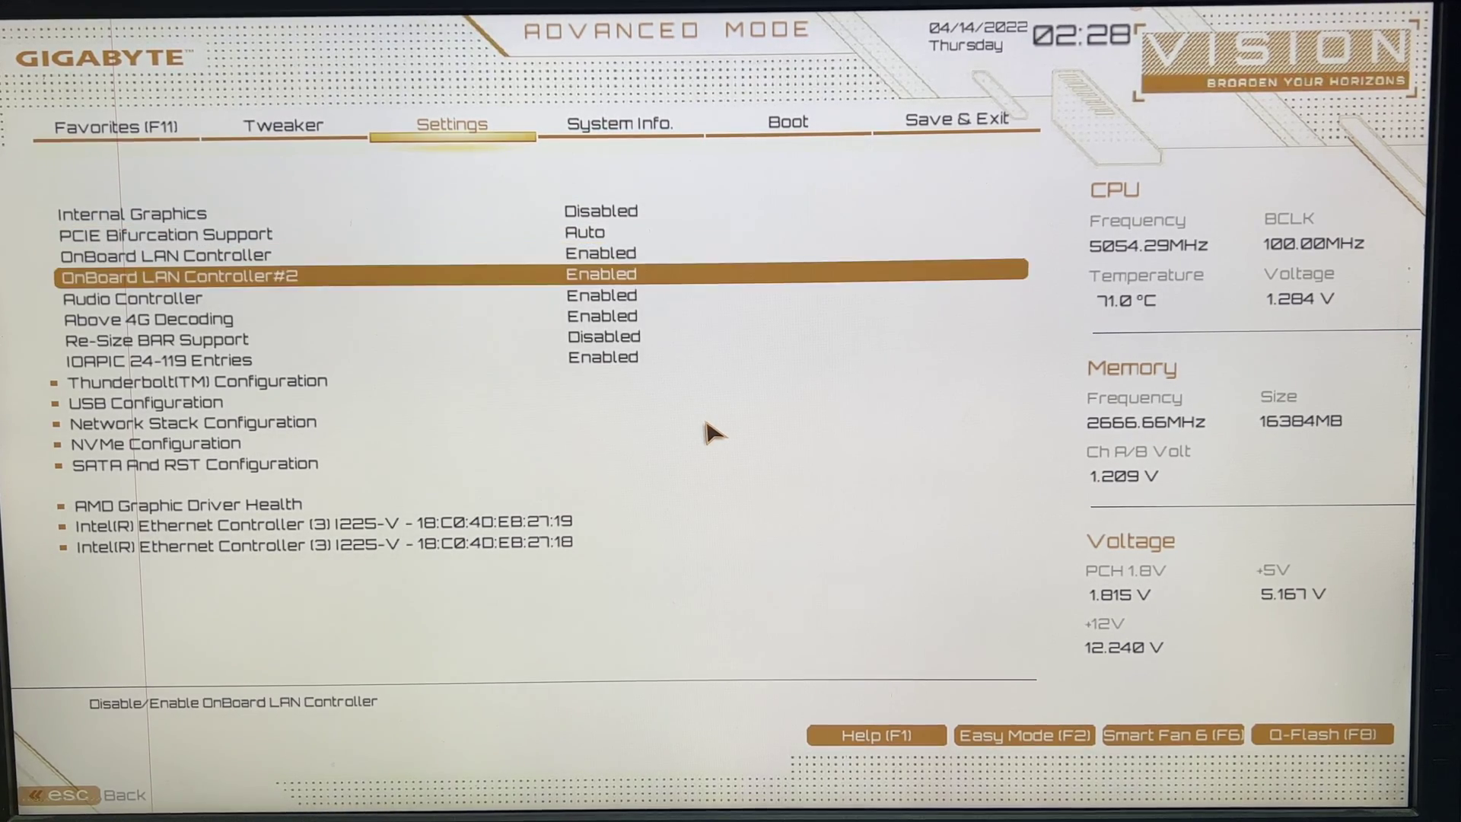
{"action": "key", "text": "Return"}
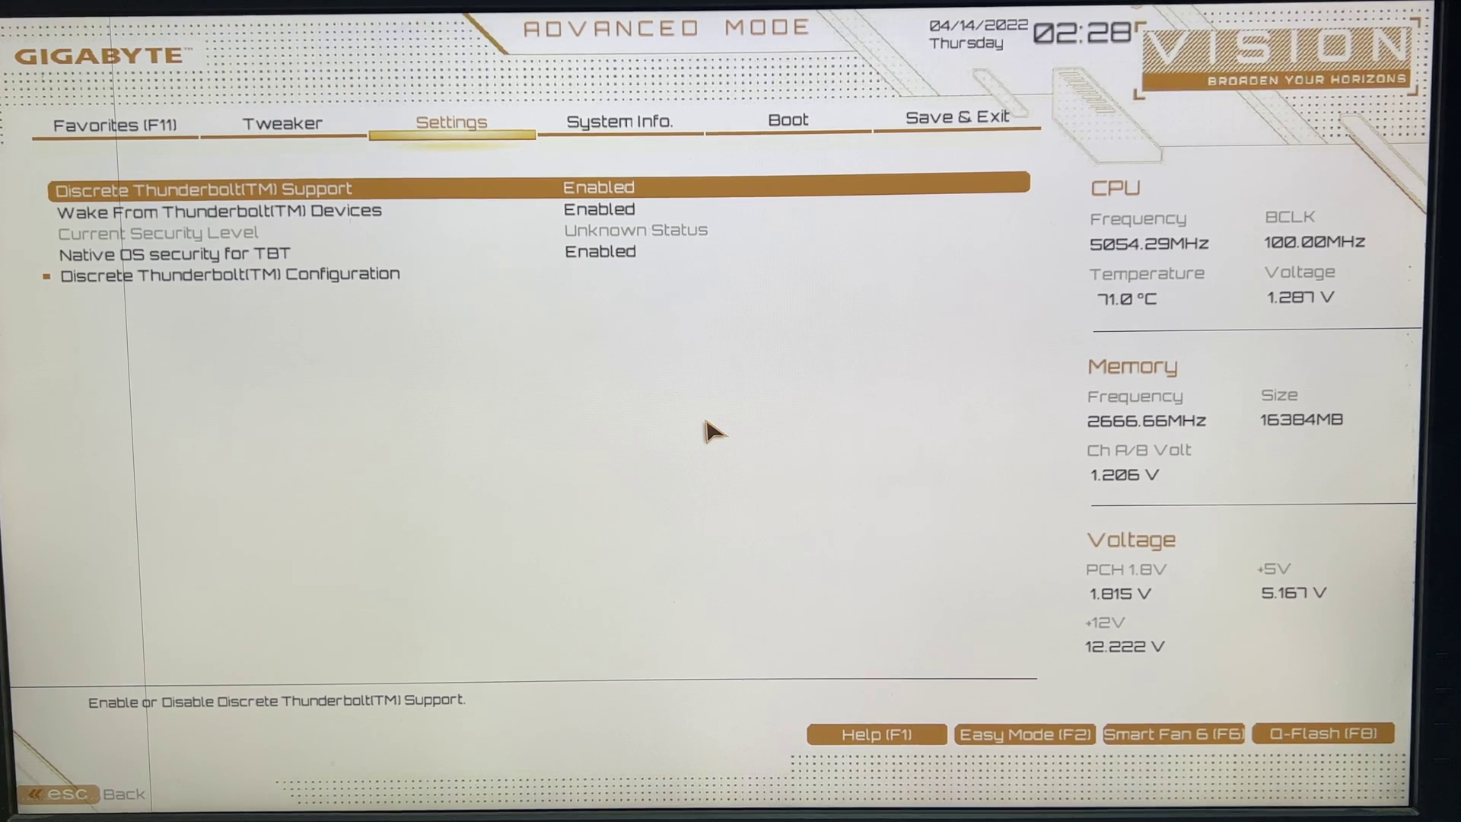
{"action": "key", "text": "Down"}
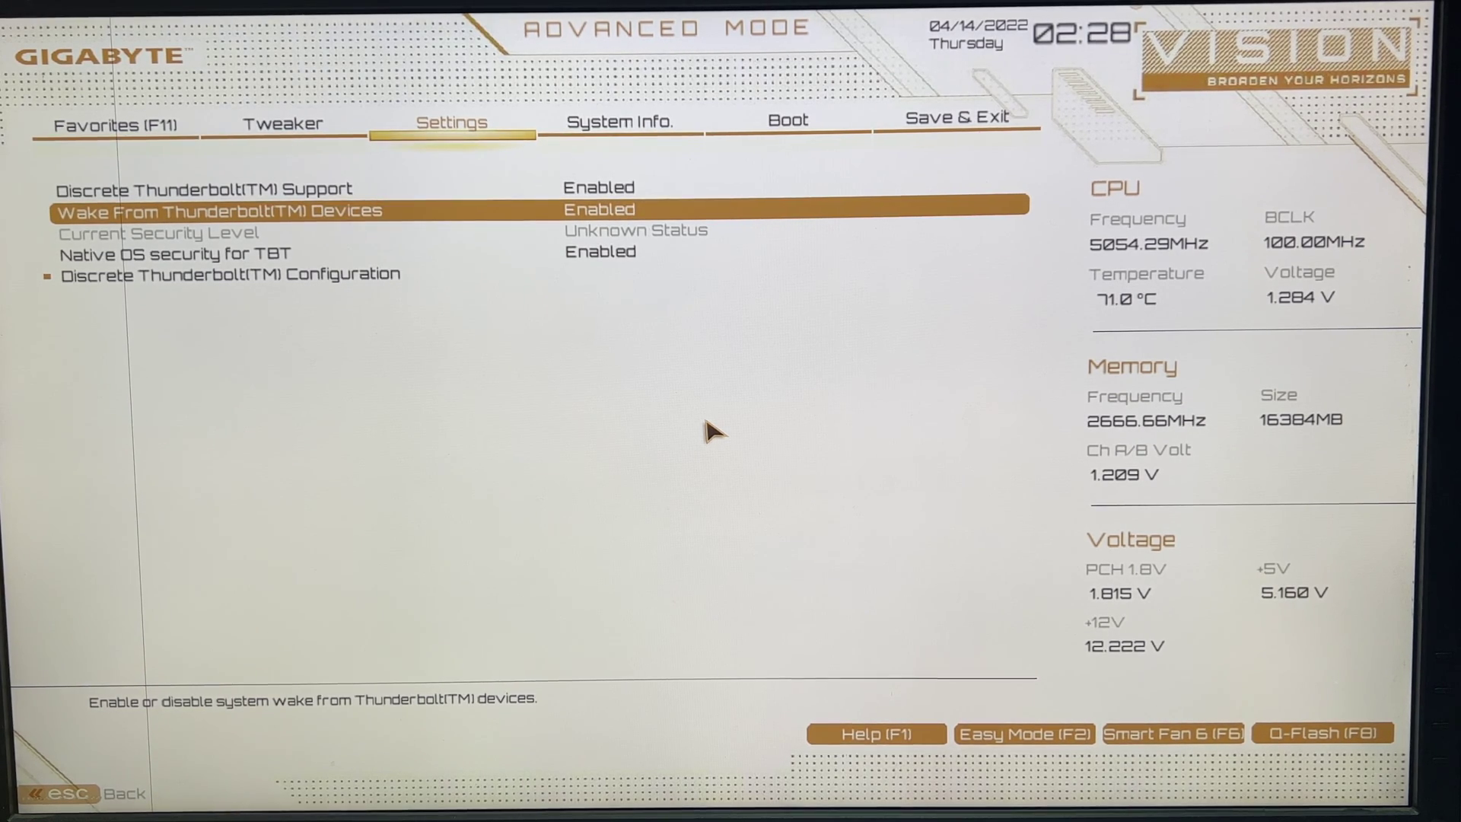
{"action": "key", "text": "Down"}
{"action": "key", "text": "Down"}
{"action": "key", "text": "Up"}
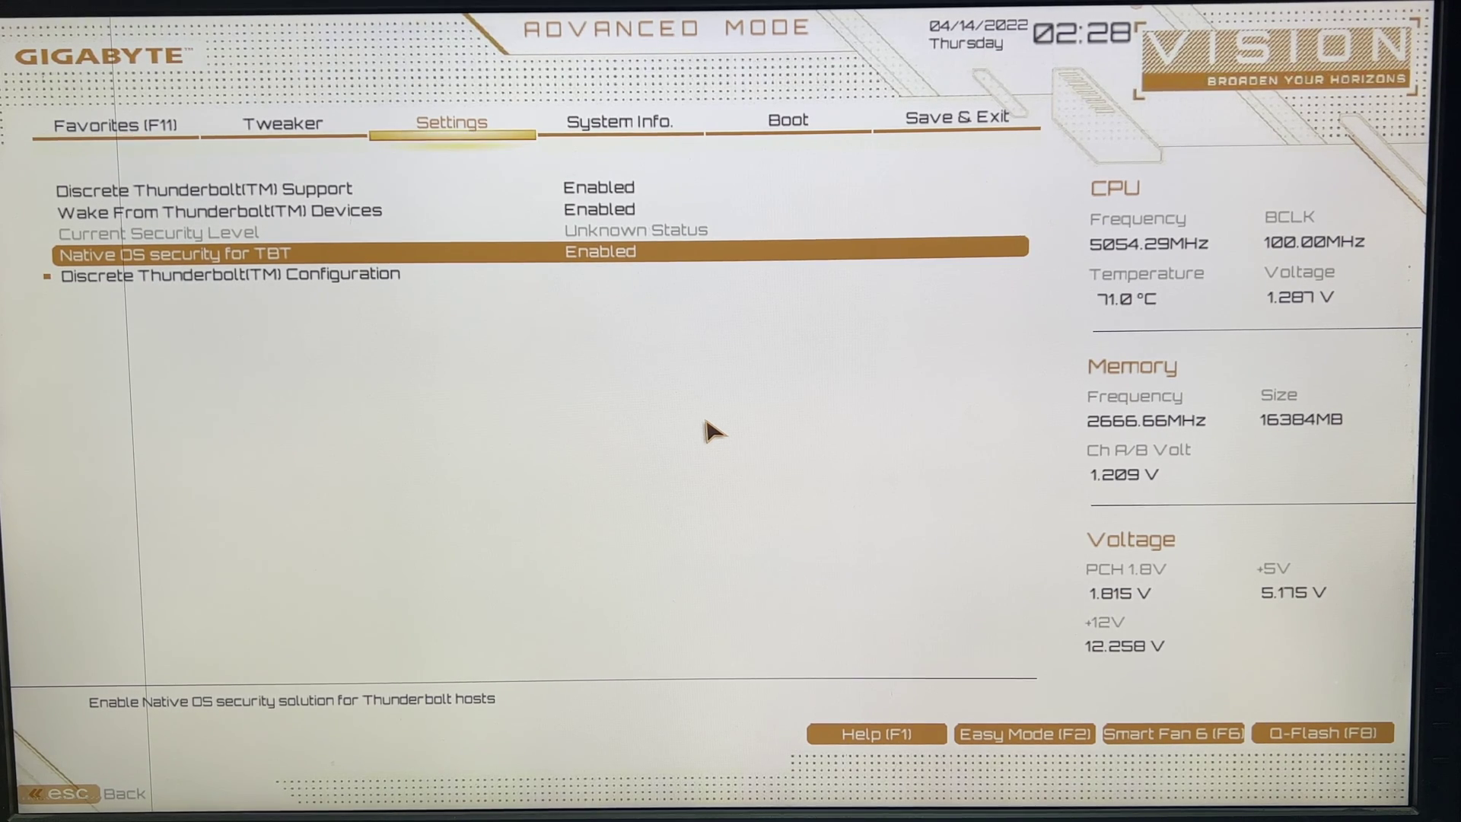
{"action": "key", "text": "Down"}
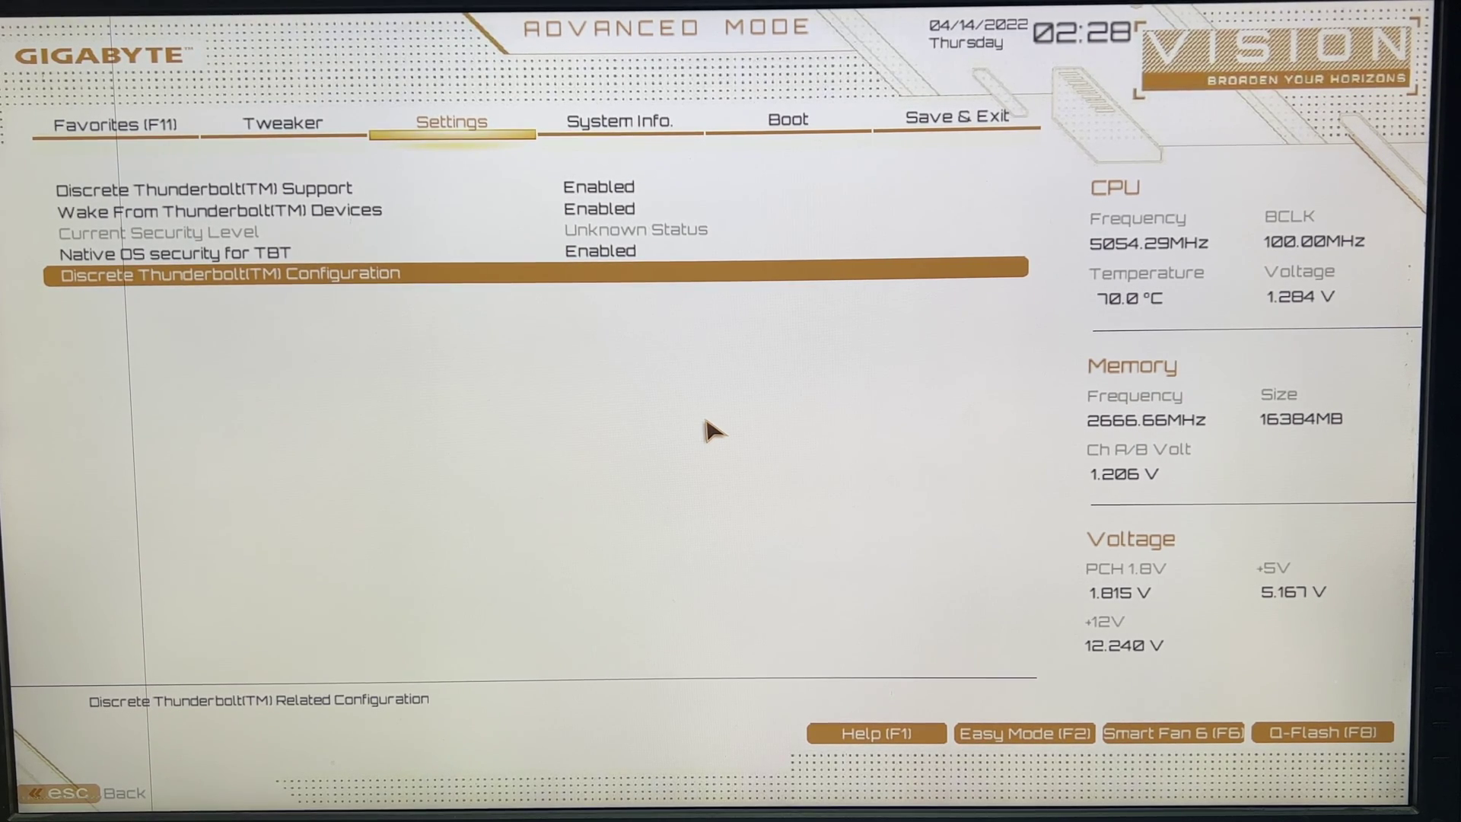
Step: Review Discrete Thunderbolt options: Boot Support, GPIO3 Force Pwr, Titan Ridge workaround, Dynamic AC/DC L1, wait time
{"action": "key", "text": "Return"}
{"action": "key", "text": "Down"}
{"action": "key", "text": "Down"}
{"action": "key", "text": "Down"}
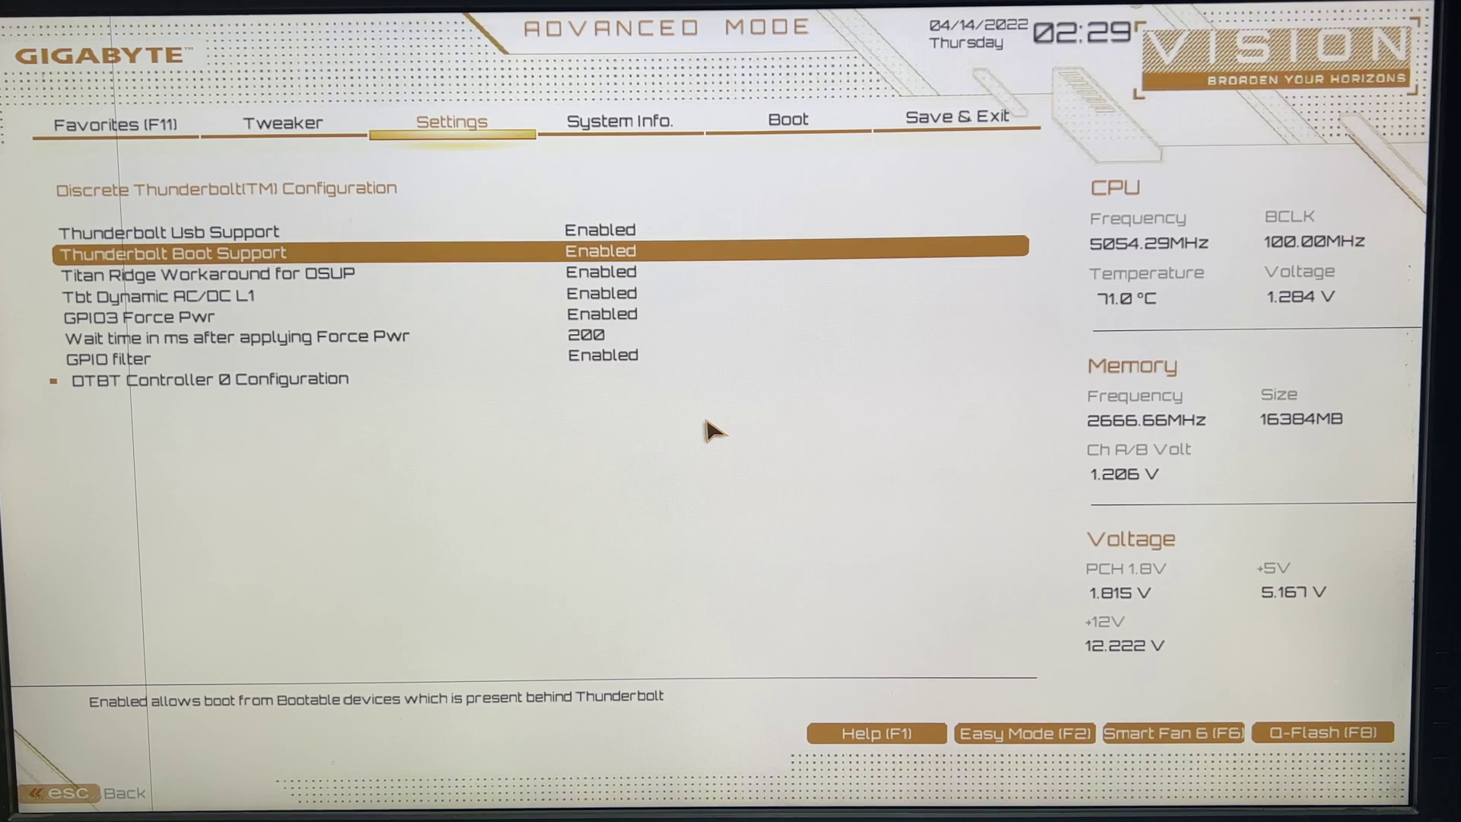
{"action": "key", "text": "Up"}
{"action": "key", "text": "Up"}
{"action": "key", "text": "Down"}
{"action": "key", "text": "Down"}
{"action": "key", "text": "Down"}
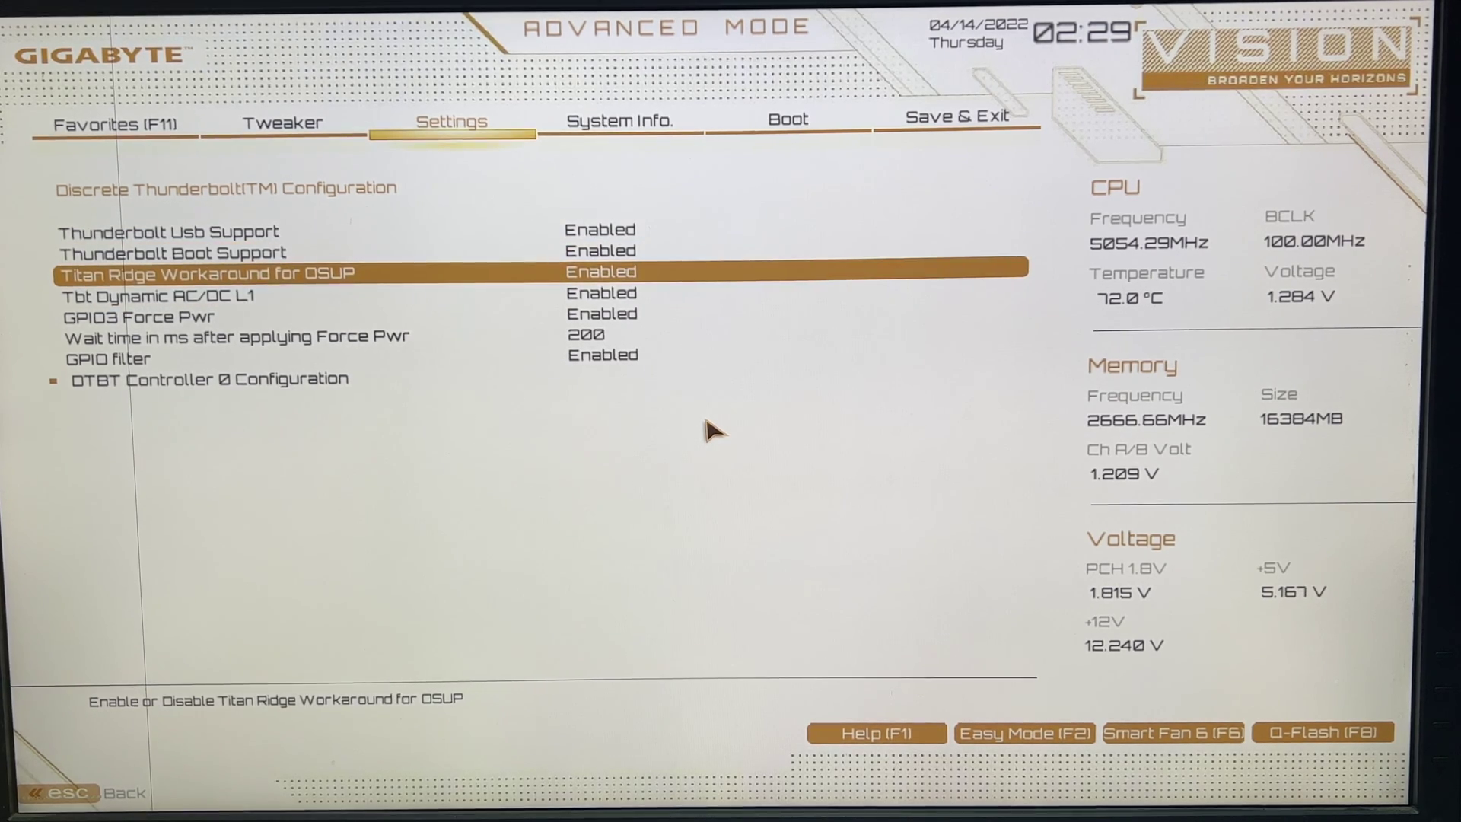
{"action": "key", "text": "Up"}
{"action": "key", "text": "Up"}
{"action": "key", "text": "Up"}
{"action": "key", "text": "Up"}
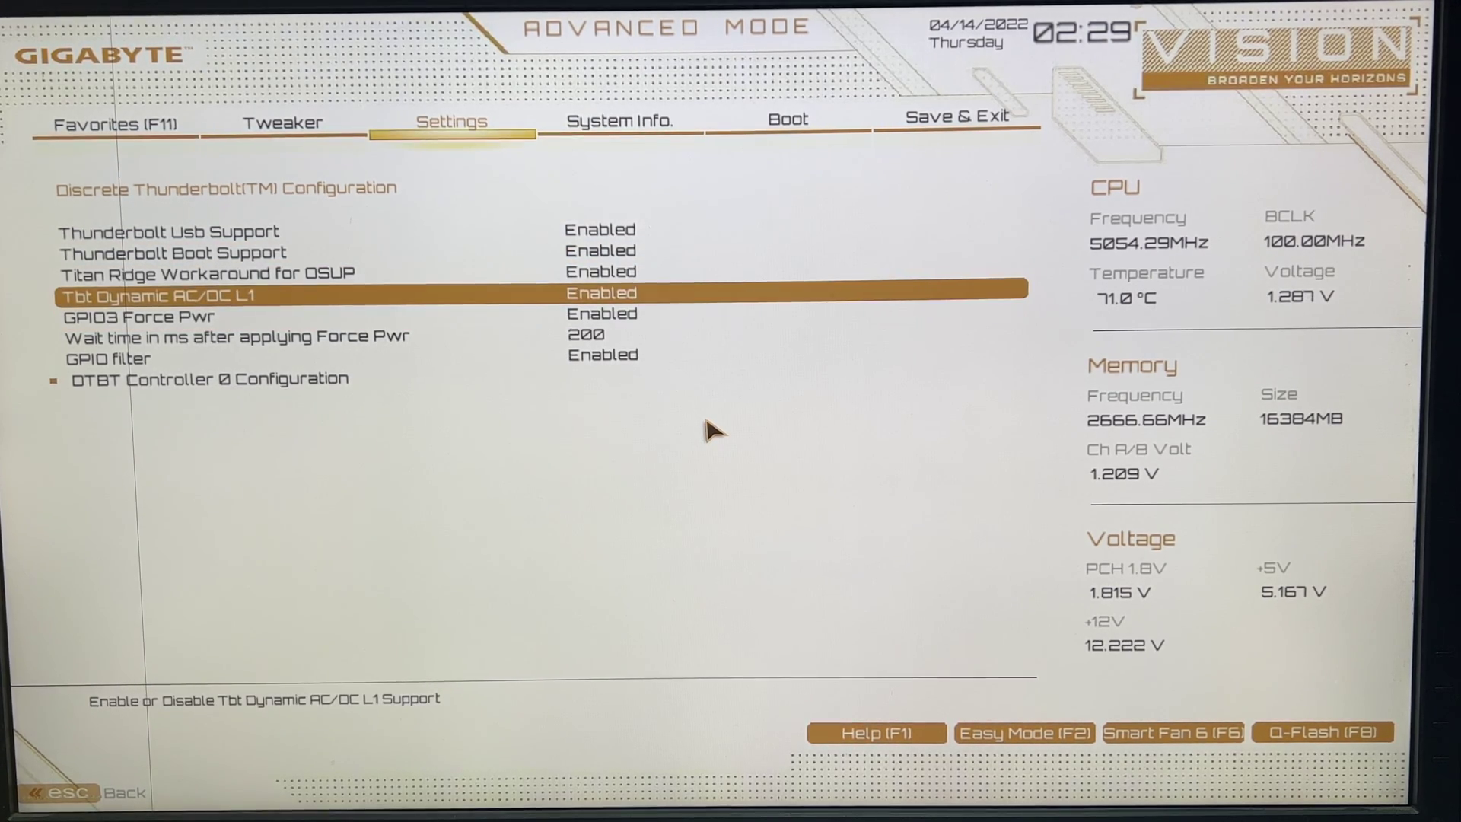
{"action": "key", "text": "Down"}
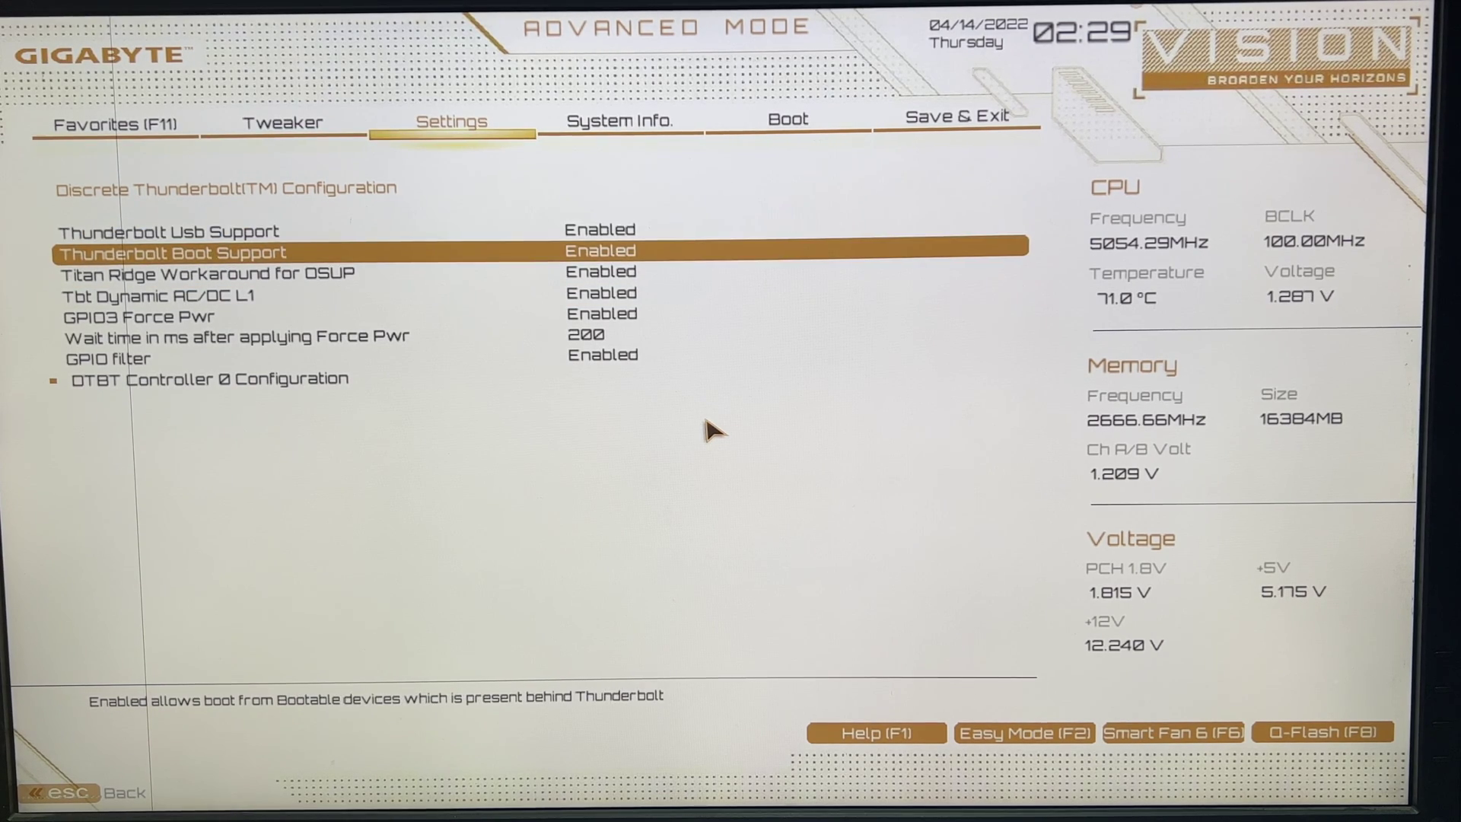
{"action": "key", "text": "Up"}
{"action": "key", "text": "Down"}
{"action": "key", "text": "Down"}
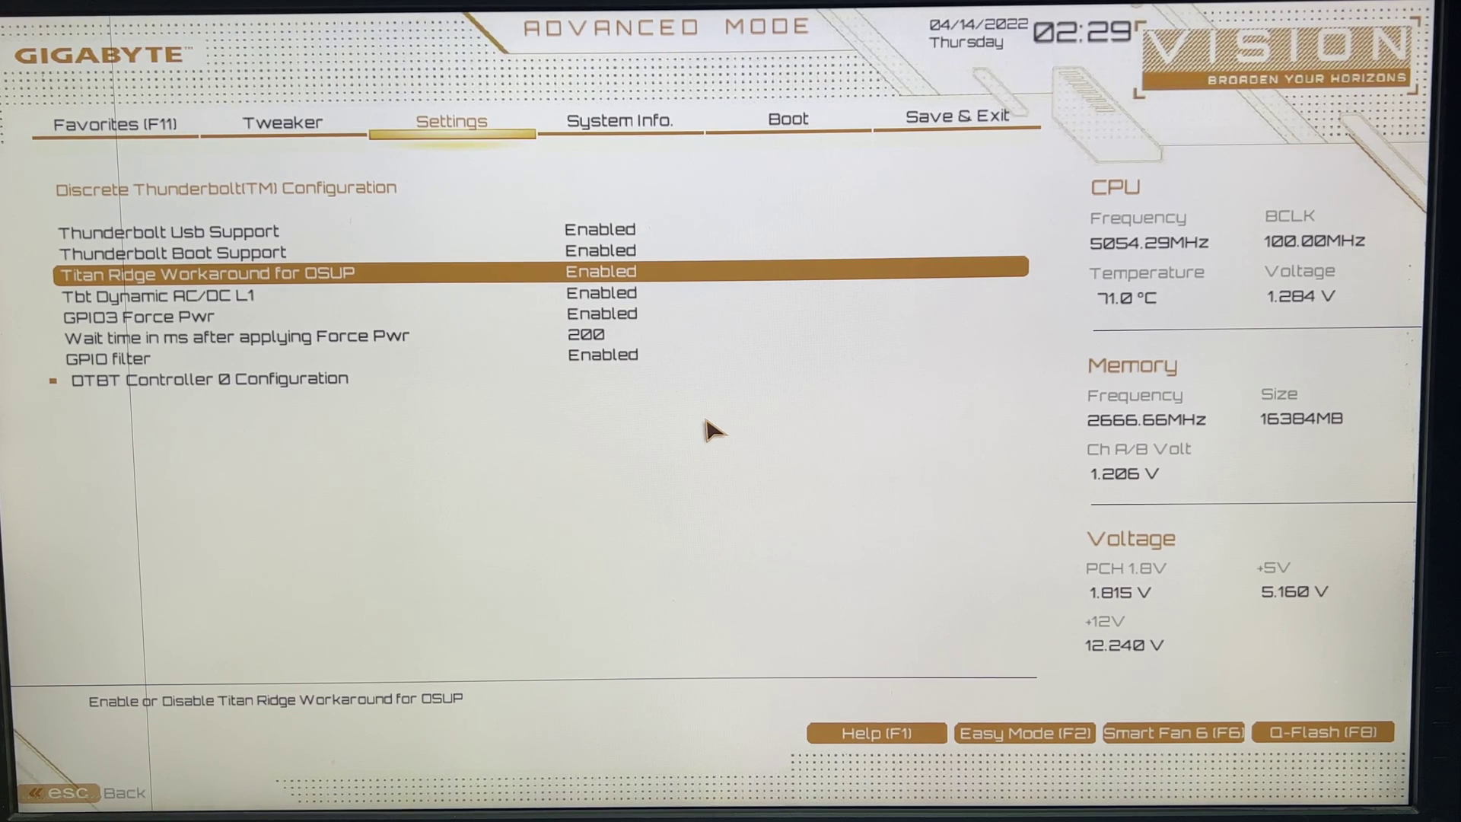
{"action": "key", "text": "Down"}
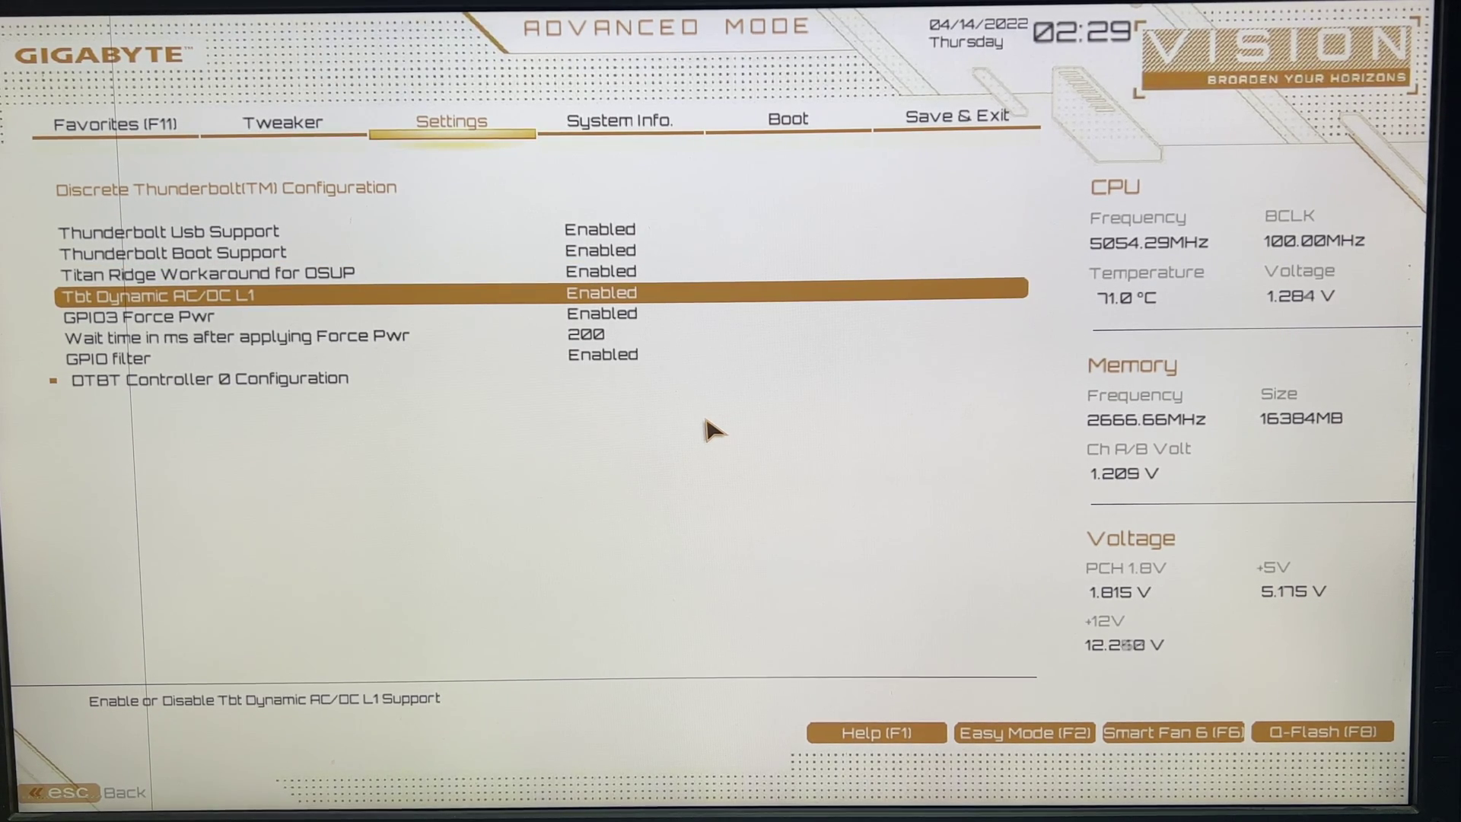
{"action": "key", "text": "Up"}
{"action": "key", "text": "Down"}
{"action": "key", "text": "Down"}
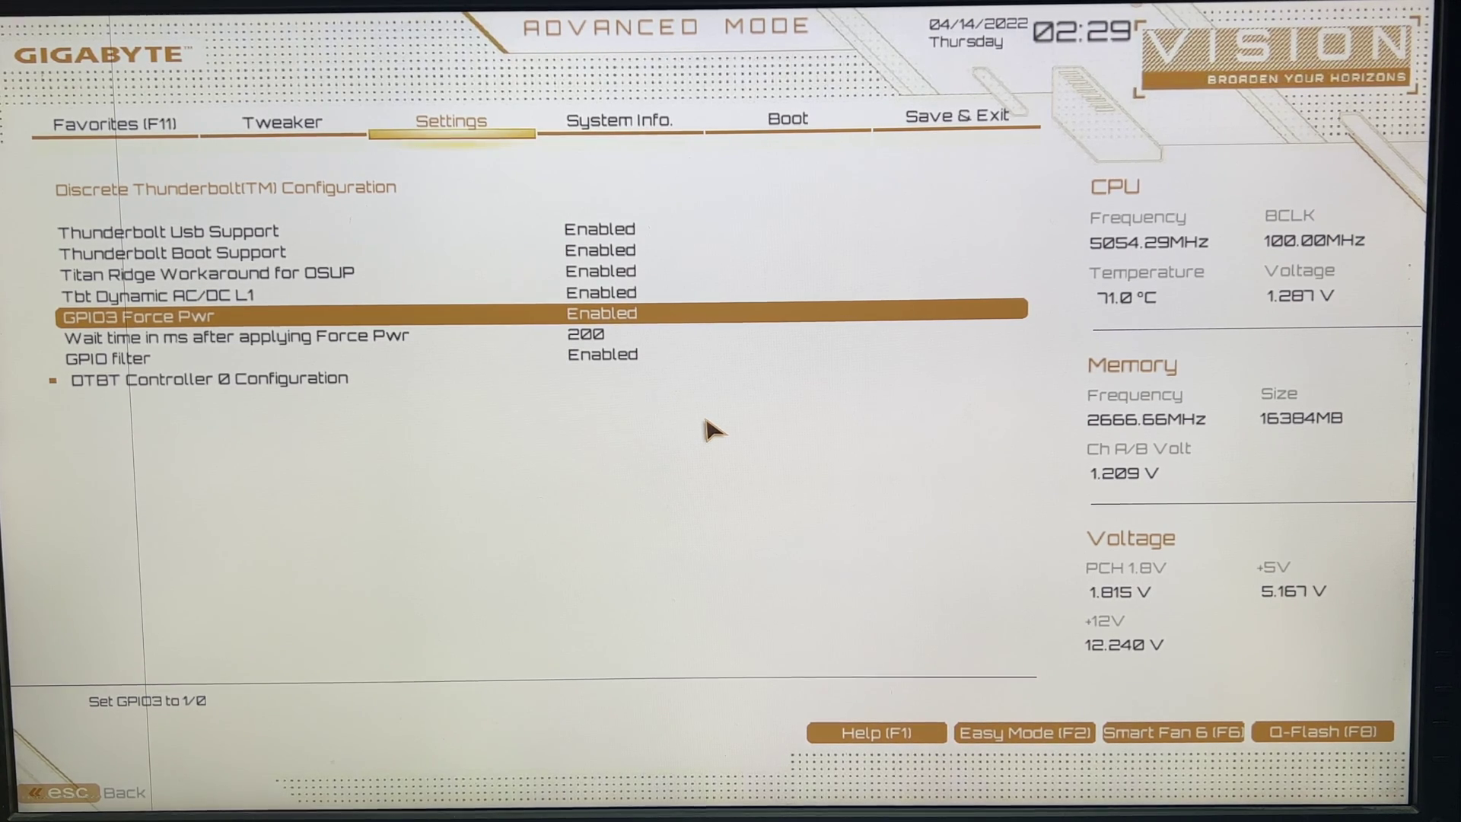
{"action": "key", "text": "Down"}
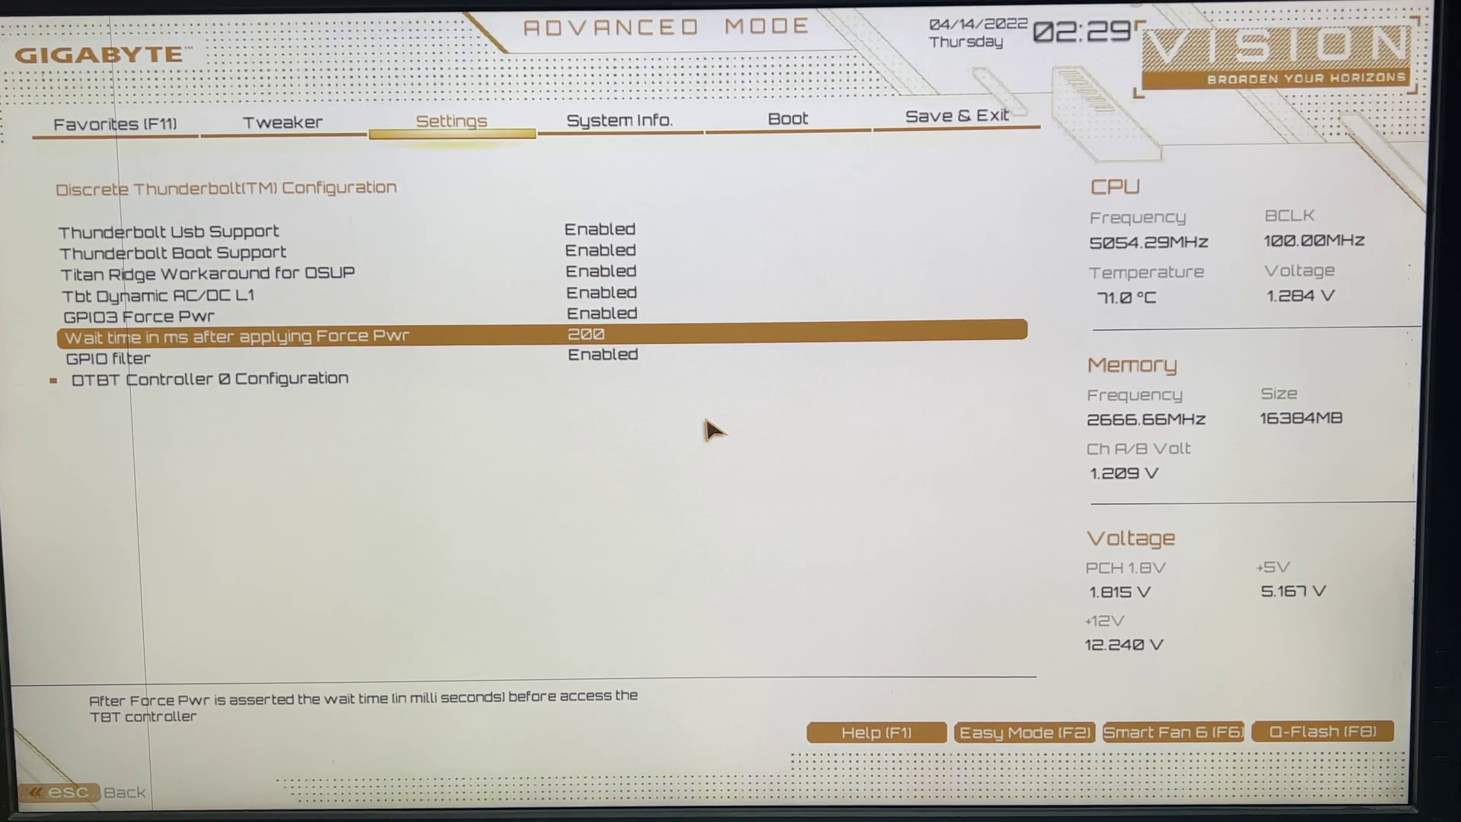
{"action": "key", "text": "Down"}
{"action": "key", "text": "Down"}
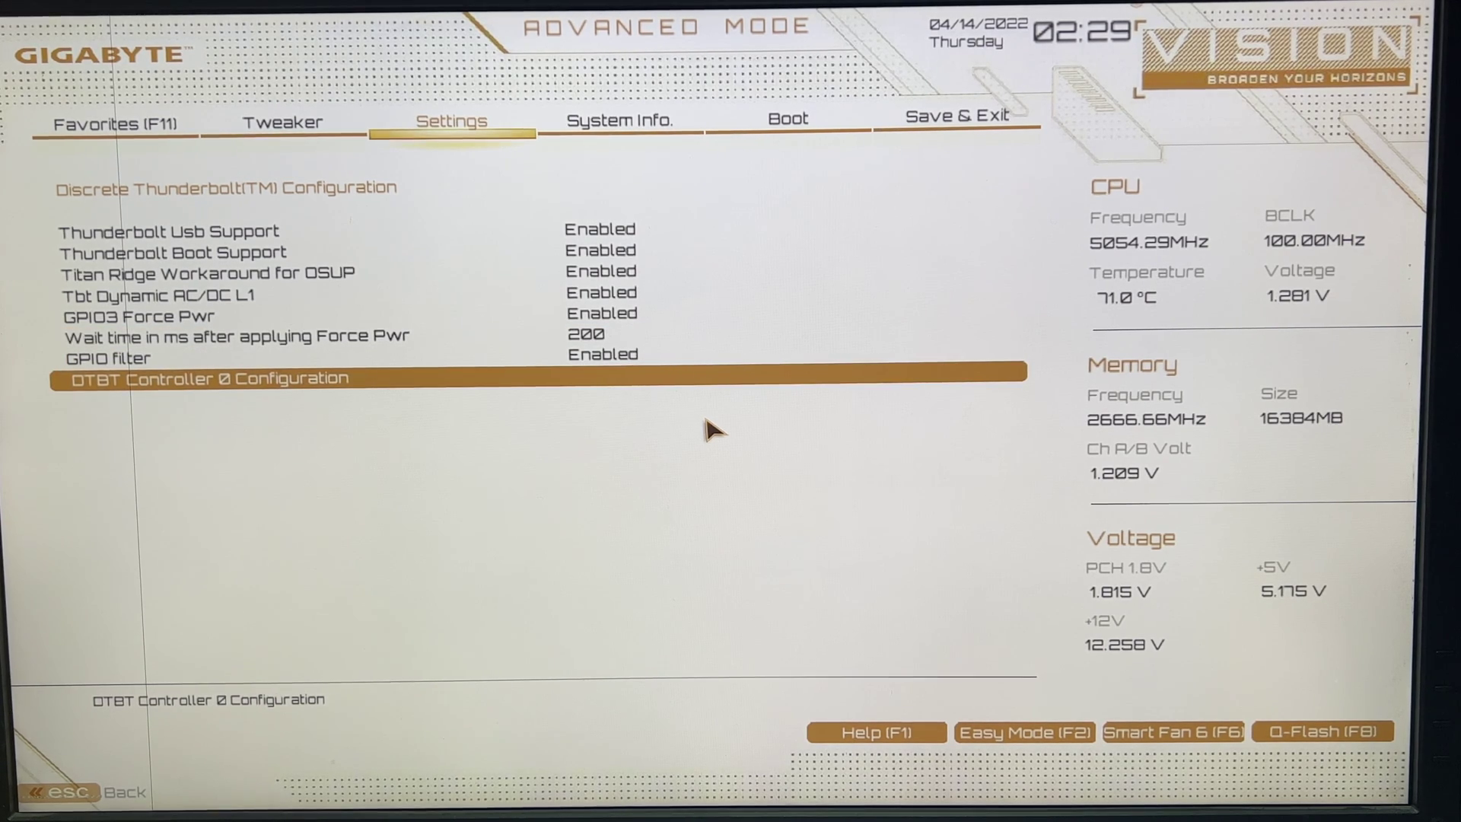
Step: Check DTBT Controller 0 Configuration, back out to IO Ports, and move to Save & Exit
{"action": "key", "text": "Return"}
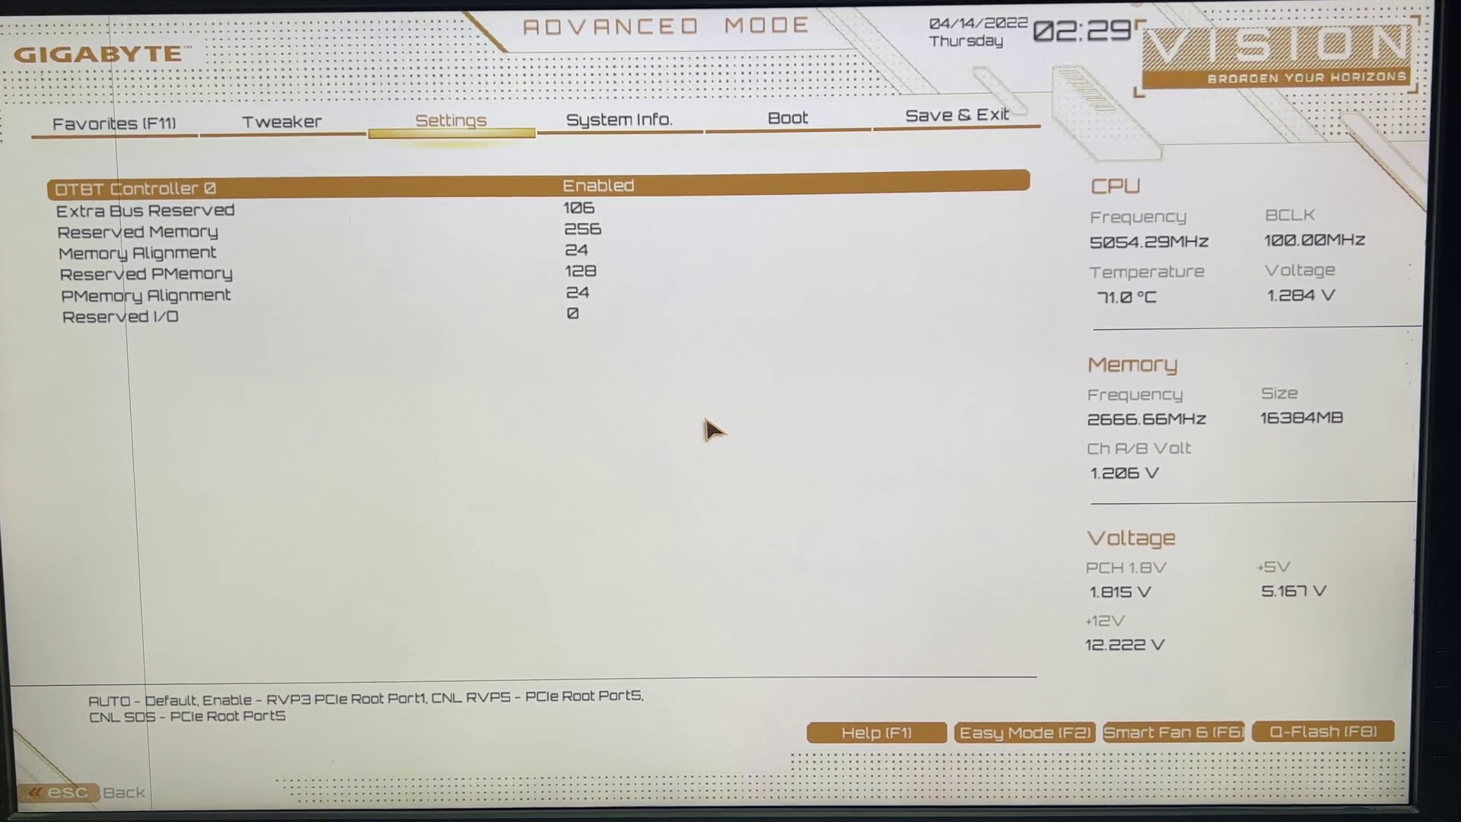
{"action": "key", "text": "Escape"}
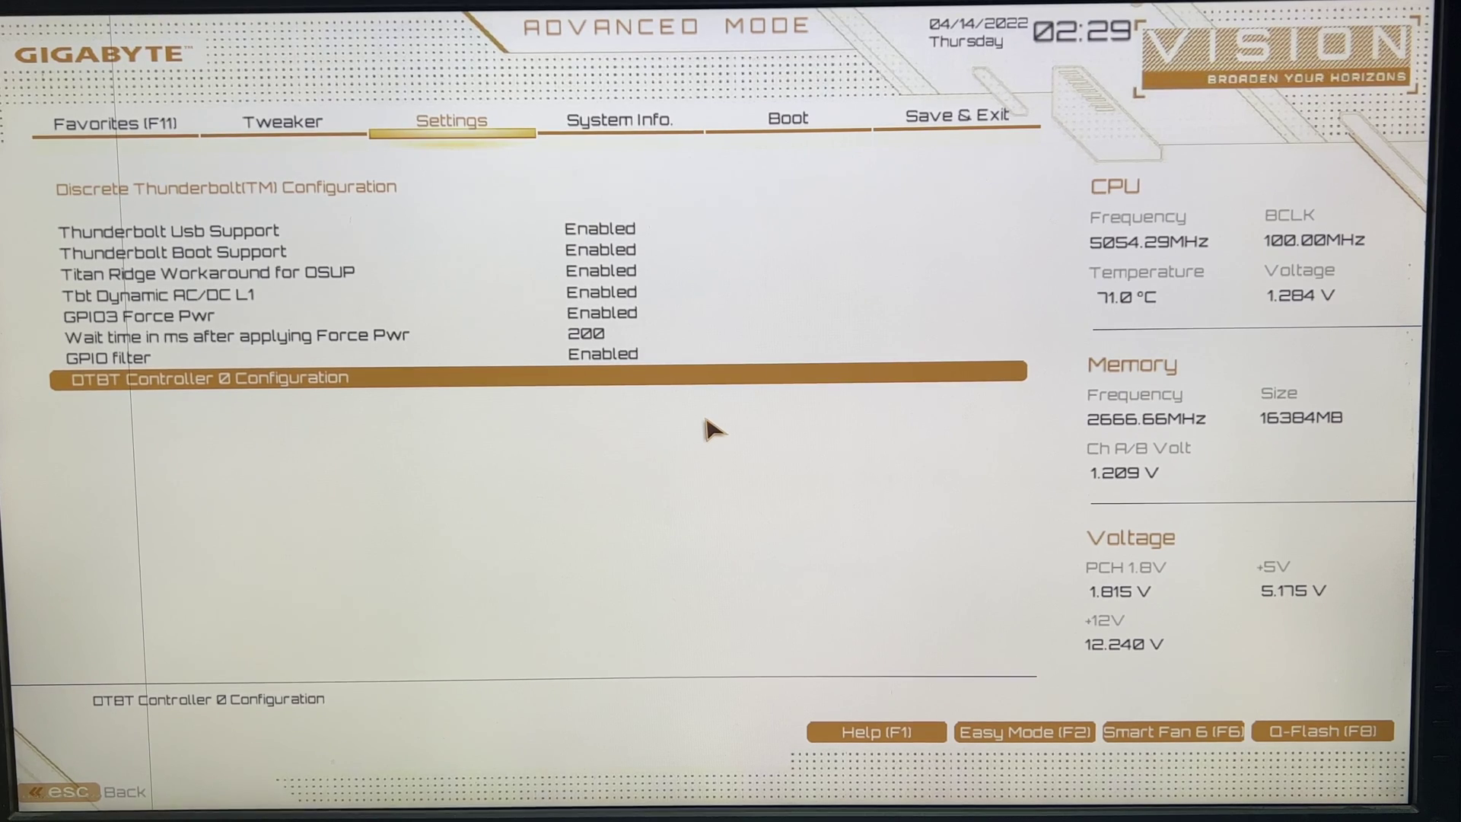
{"action": "key", "text": "Escape"}
{"action": "key", "text": "Up"}
{"action": "key", "text": "Up"}
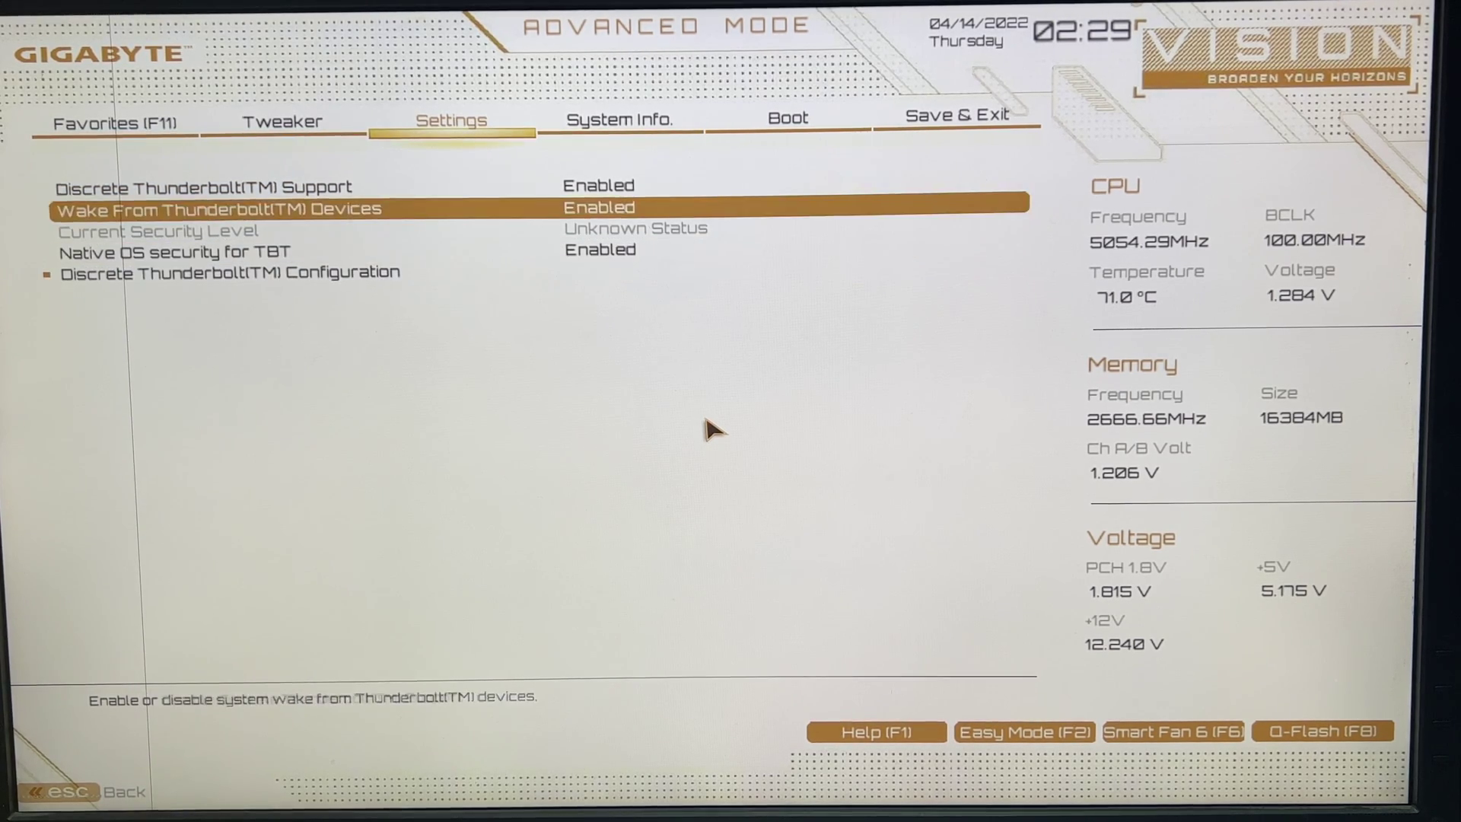
{"action": "key", "text": "Down"}
{"action": "key", "text": "Down"}
{"action": "key", "text": "Escape"}
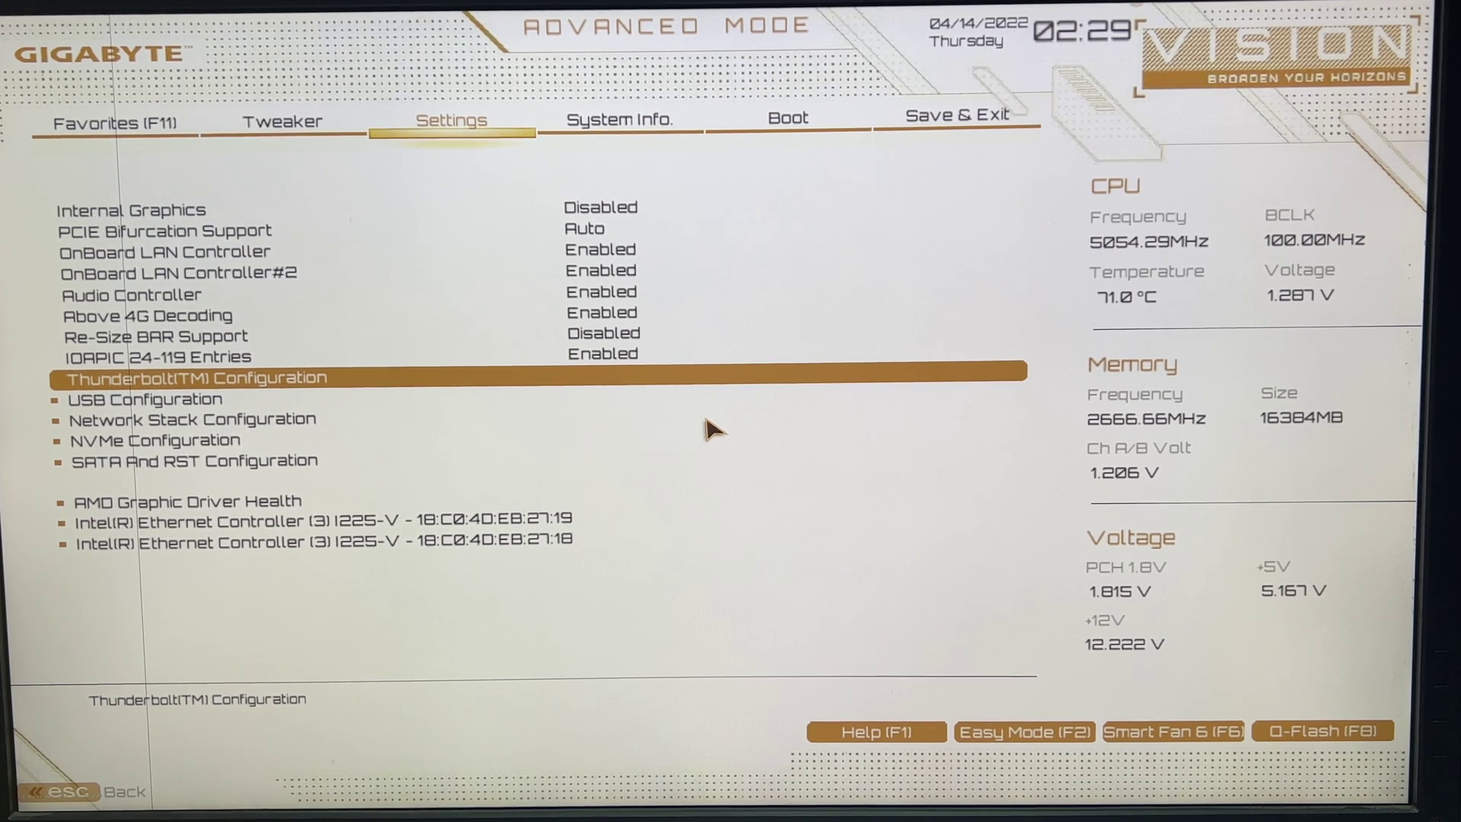
{"action": "key", "text": "Right"}
{"action": "key", "text": "Right"}
{"action": "key", "text": "Right"}
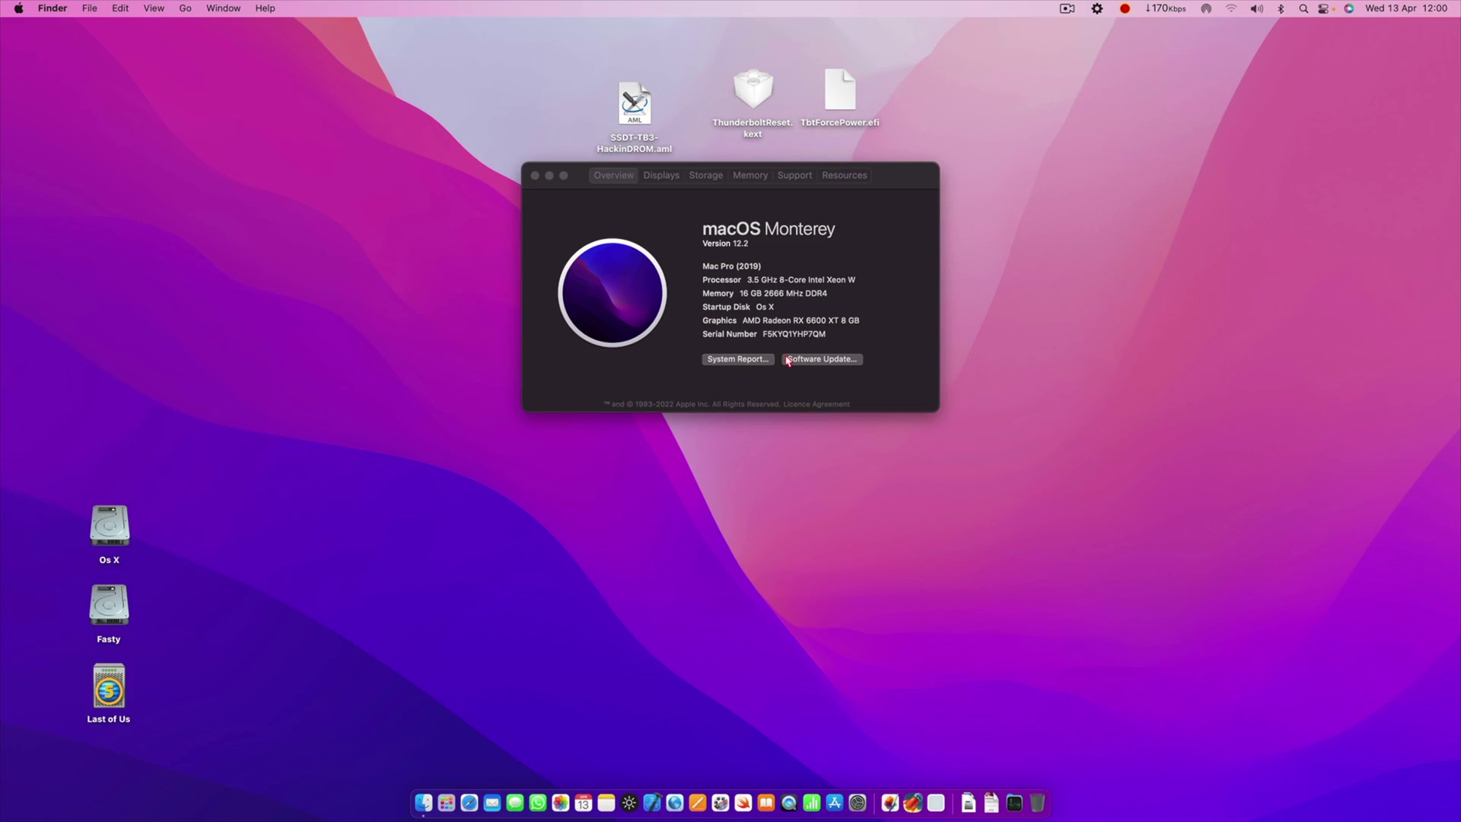
Step: Show the System Report's USB 3.1 bus tree enlarged, then launch IORegistryExplorer
{"action": "left_click", "coordinate": [761, 359]}
{"action": "left_click", "coordinate": [383, 468]}
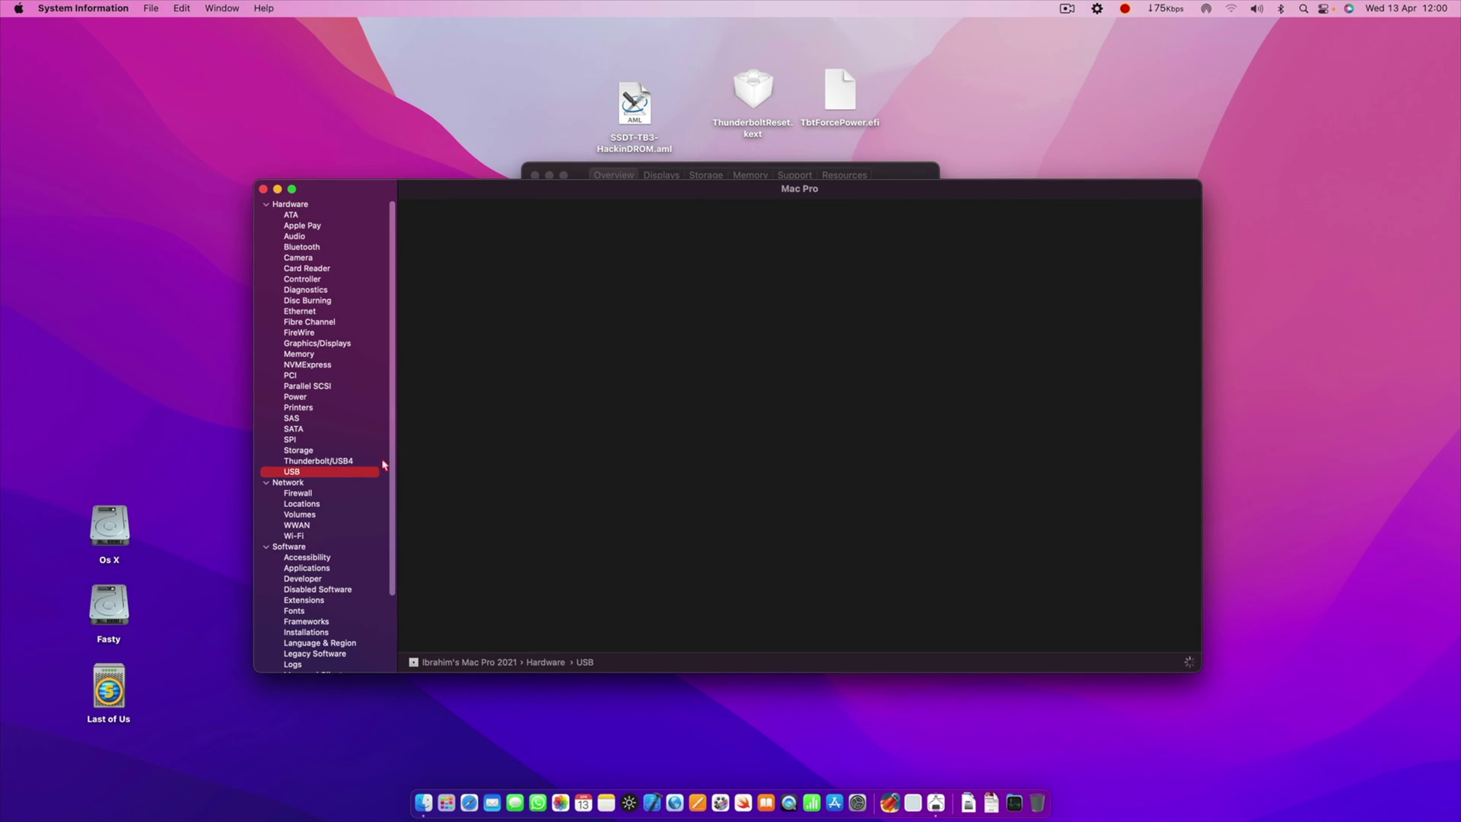
{"action": "left_click_drag", "start_coordinate": [610, 311], "coordinate": [662, 473]}
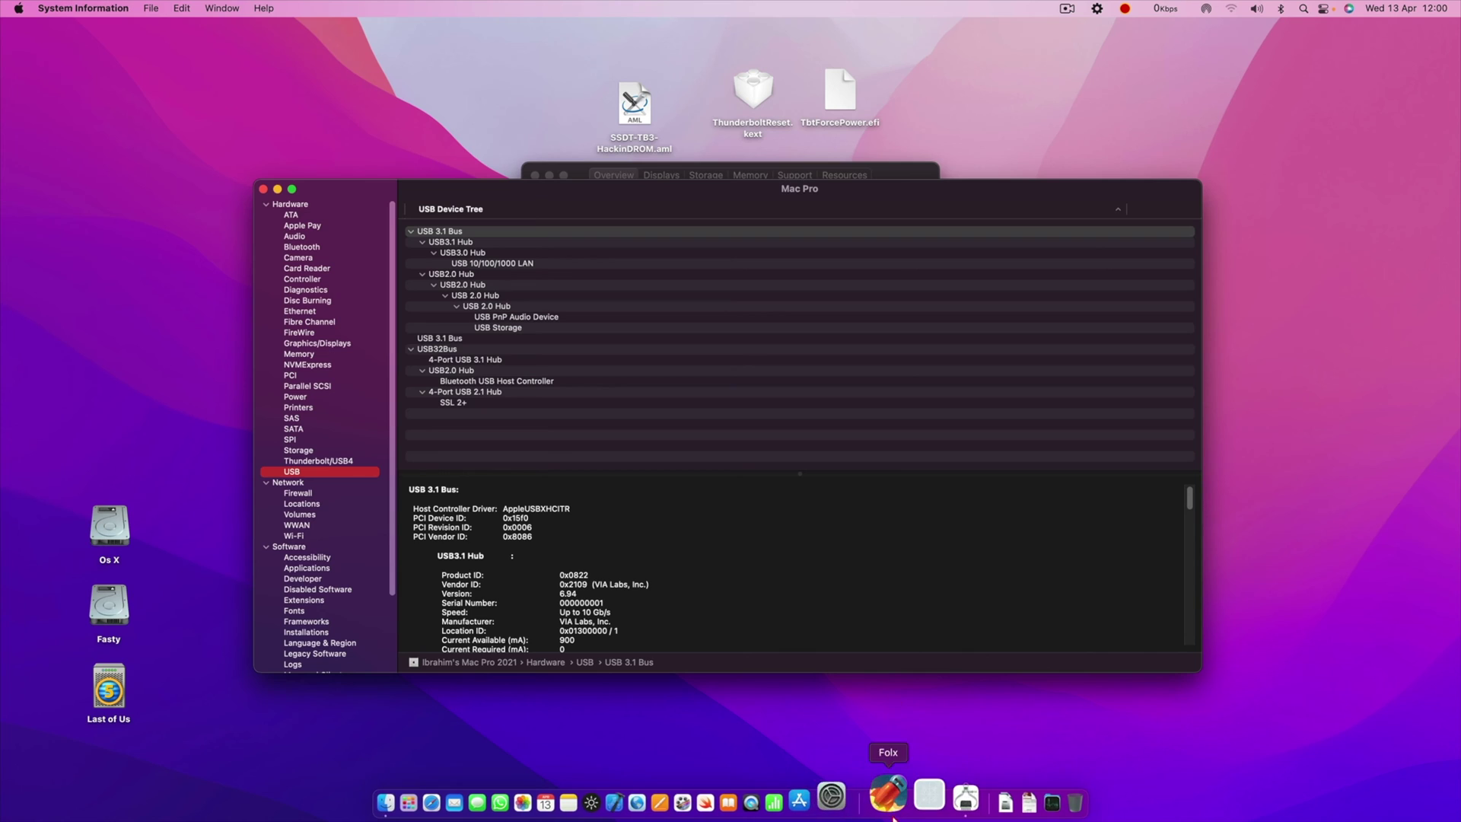
{"action": "left_click", "coordinate": [917, 798]}
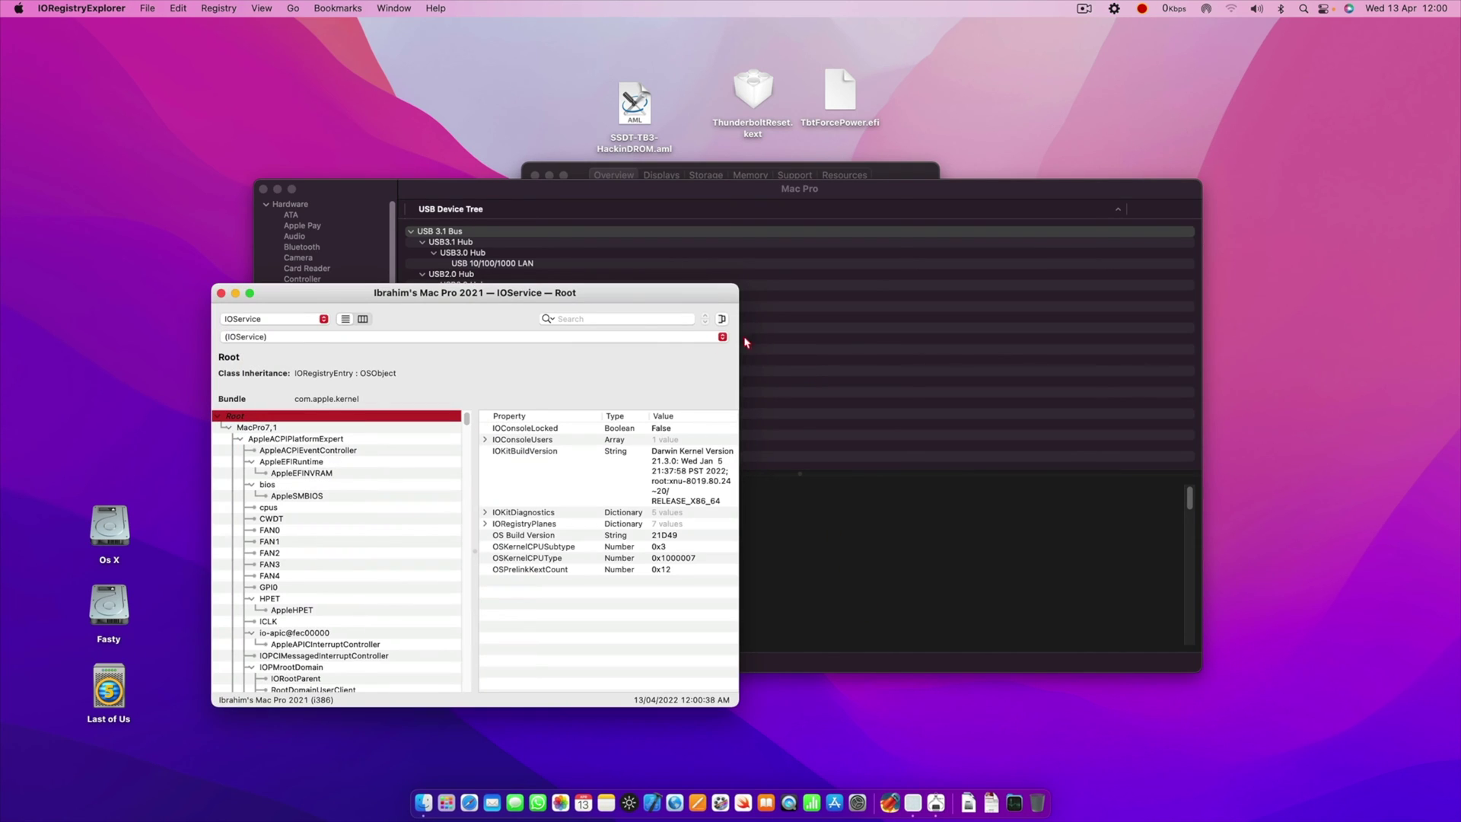
Step: Search the registry for 'nhi' and select the NHI0@0 controller under DSB0@0
{"action": "type", "text": "iore"}
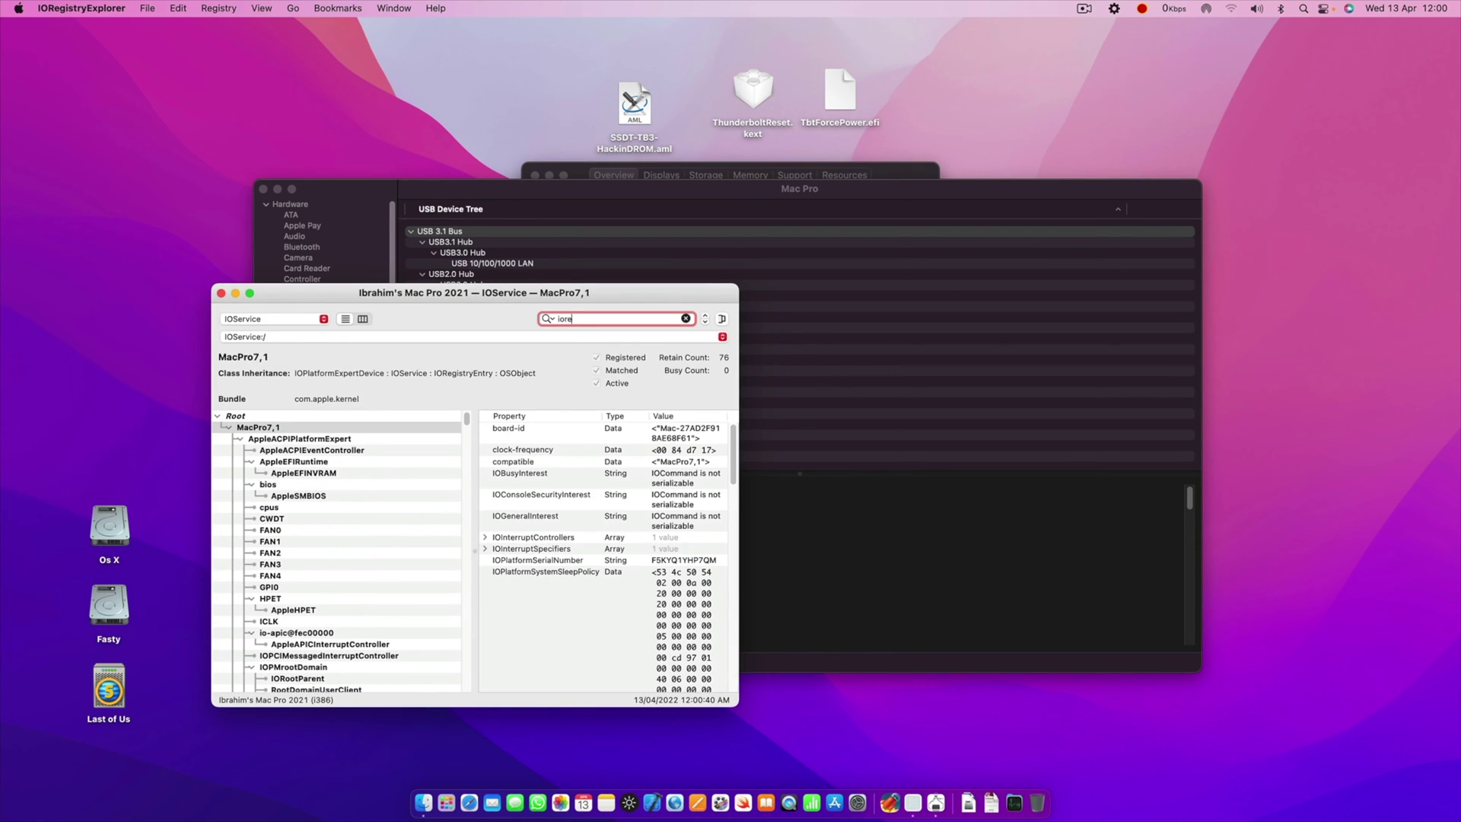
{"action": "key", "text": "BackSpace"}
{"action": "key", "text": "BackSpace"}
{"action": "key", "text": "BackSpace"}
{"action": "type", "text": "nhi"}
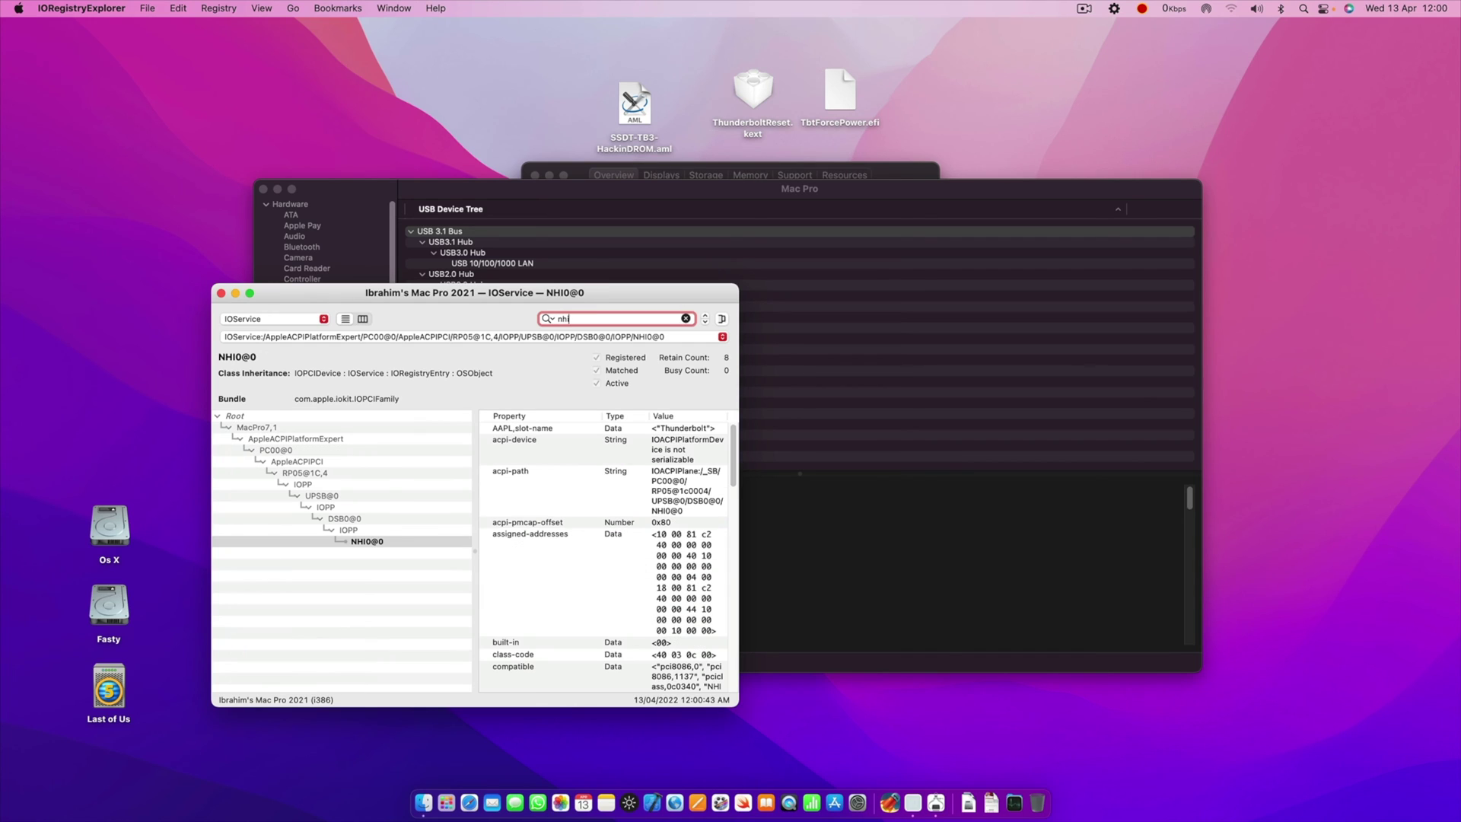
{"action": "left_click", "coordinate": [410, 531]}
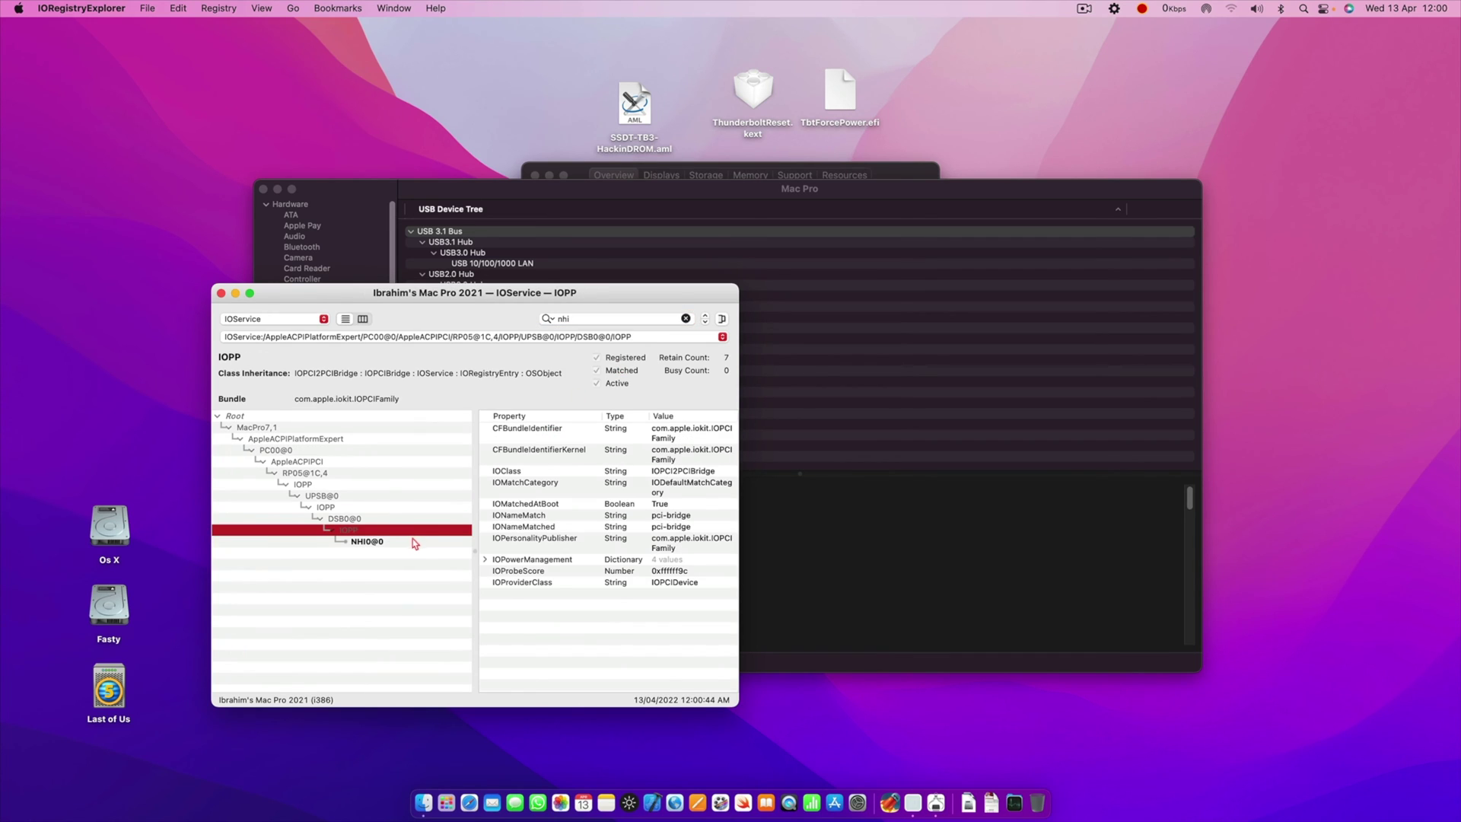
{"action": "left_click", "coordinate": [415, 542]}
Step: Reposition and widen the IORegistryExplorer window to show NHI0@0's properties
{"action": "left_click_drag", "start_coordinate": [634, 300], "coordinate": [850, 183]}
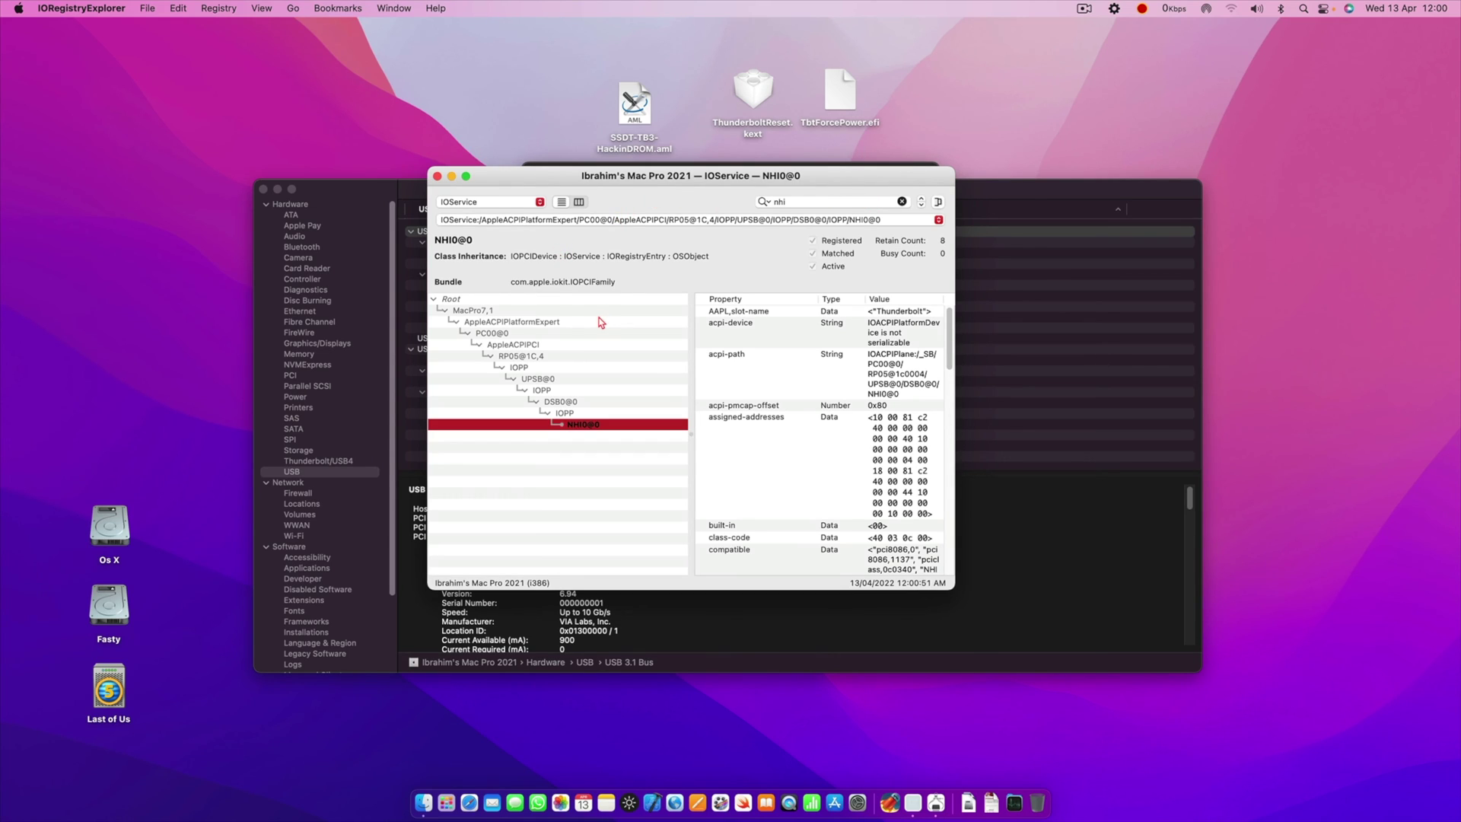
{"action": "left_click_drag", "start_coordinate": [954, 168], "coordinate": [1309, 170]}
{"action": "left_click_drag", "start_coordinate": [1186, 169], "coordinate": [1087, 250]}
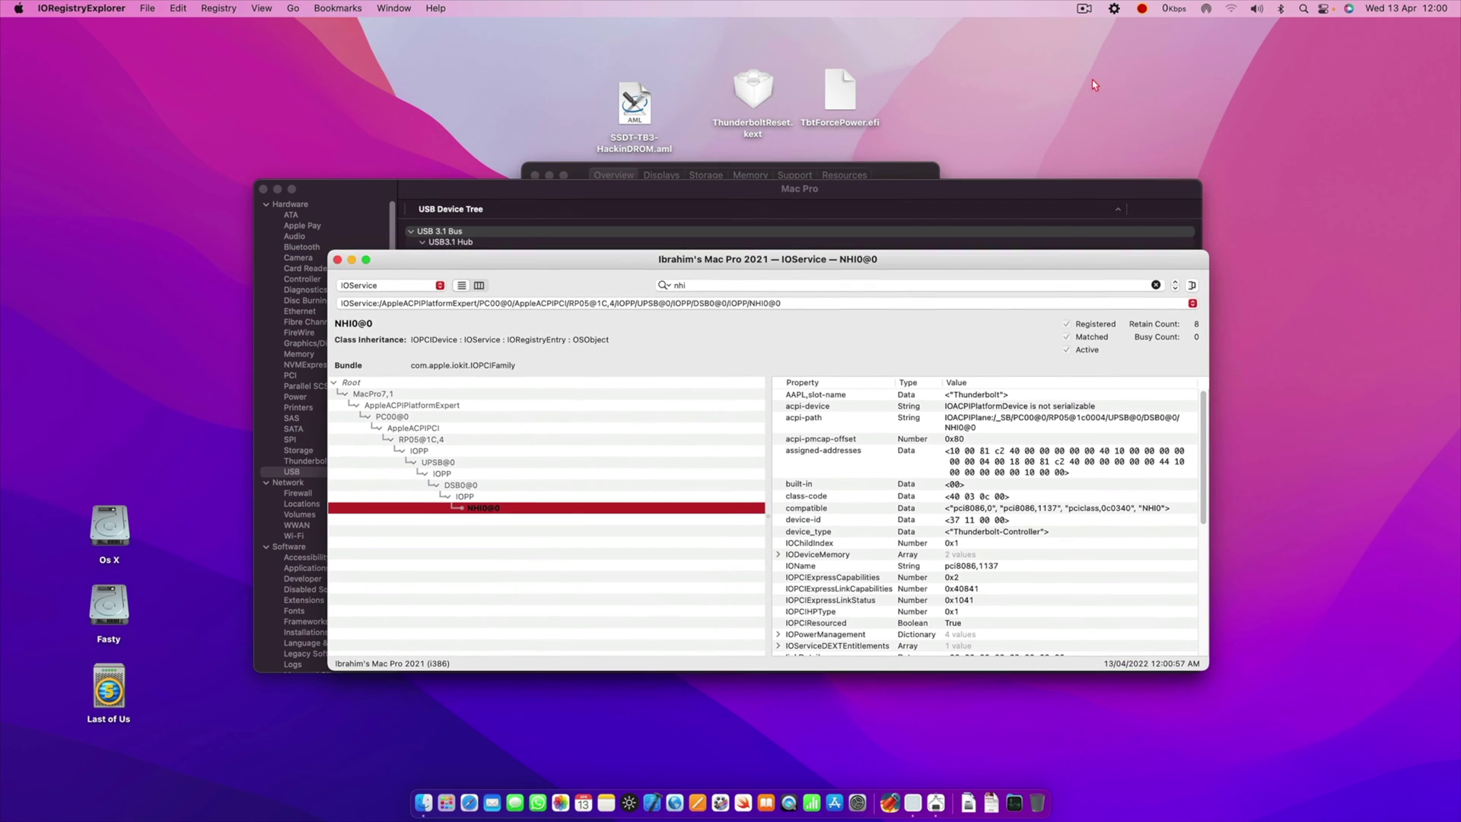